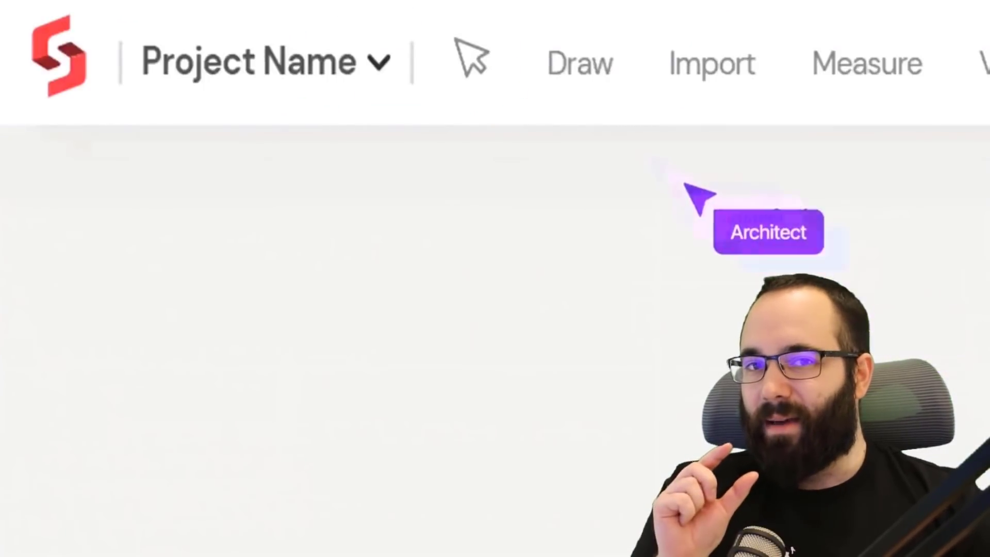
# Step: Load site topography by searching the map for Flatlands Avenue and choosing the Brooklyn result
pyautogui.click(711, 64)
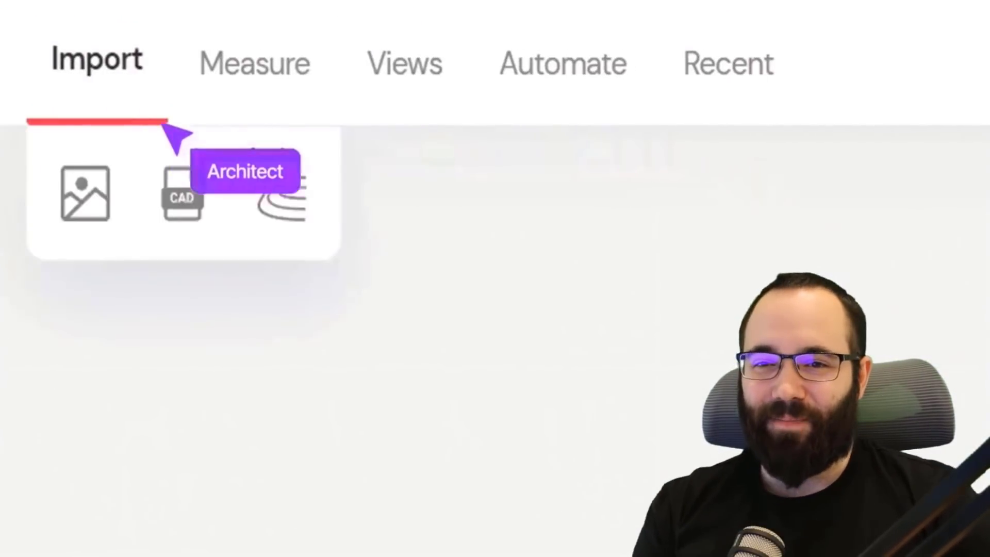
pyautogui.click(281, 198)
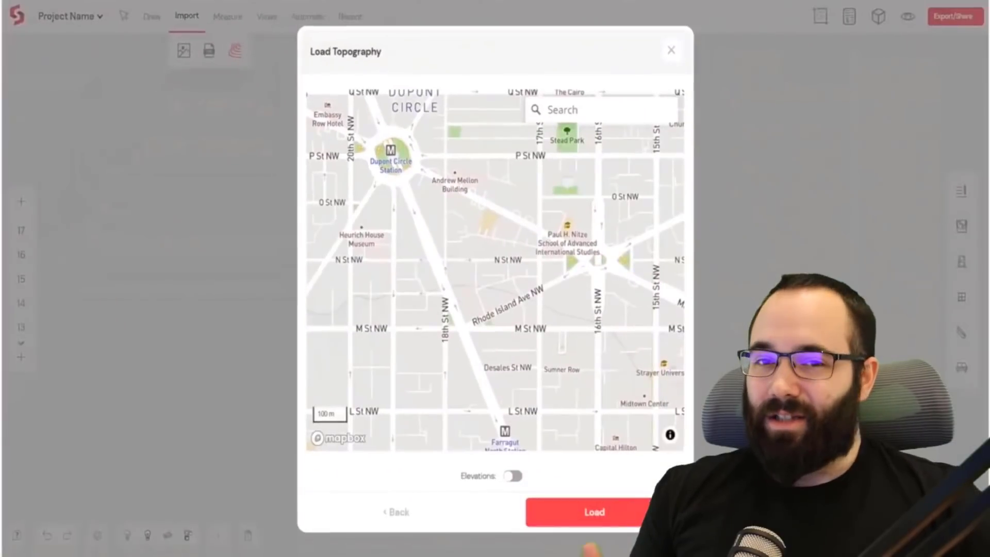
pyautogui.write('Flatlands Avenue')
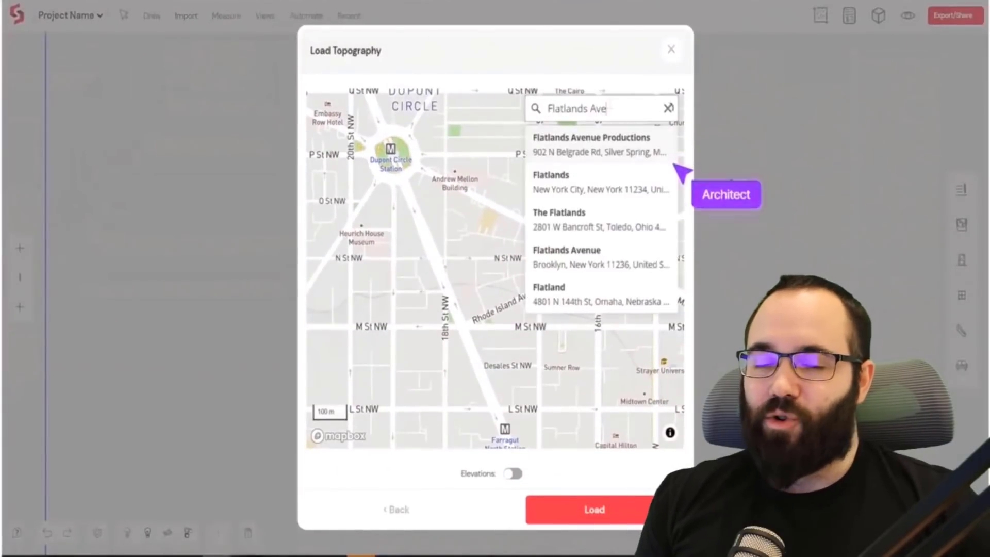
pyautogui.click(669, 196)
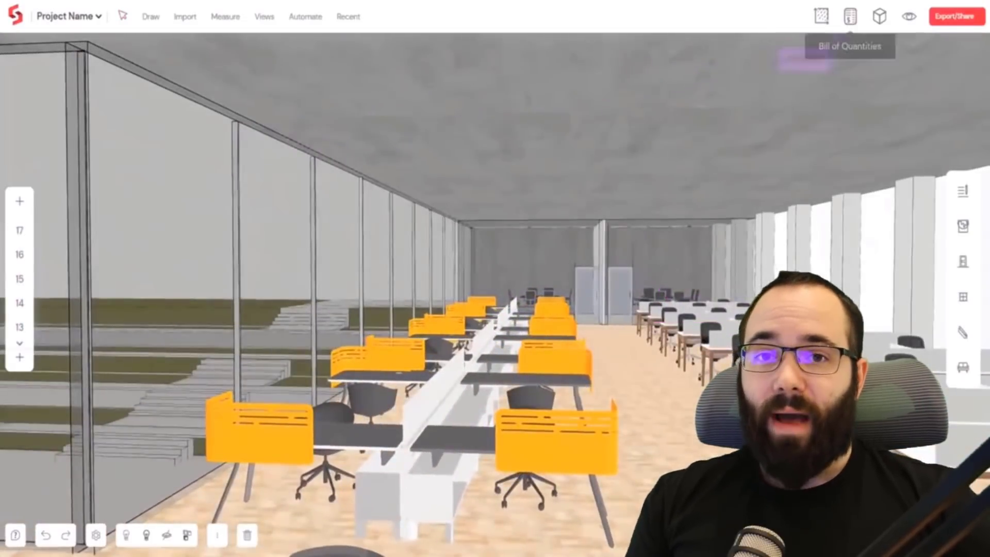
# Step: Review floor tile, screed, paint and plaster quantities in the Bill of Quantities, then switch to Automate
pyautogui.click(850, 18)
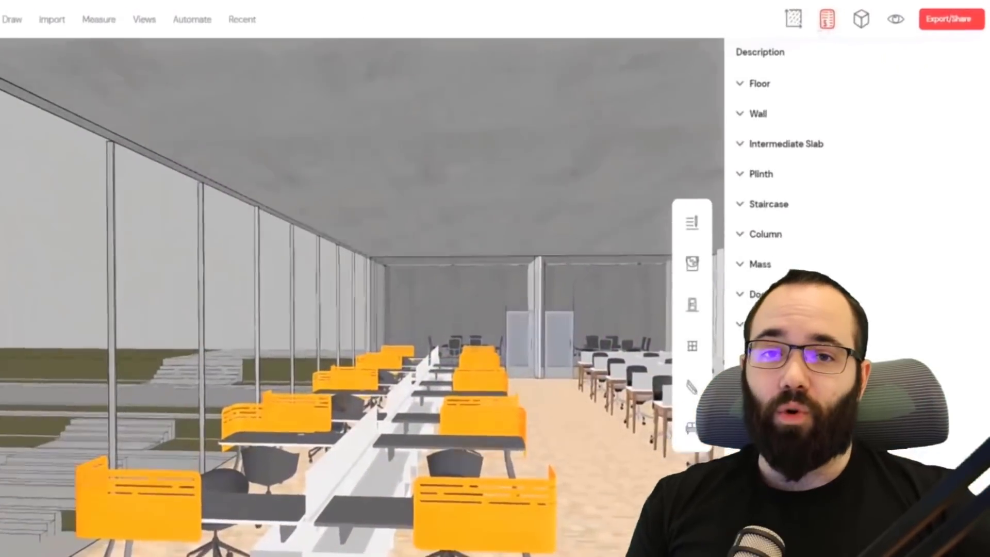
pyautogui.click(785, 72)
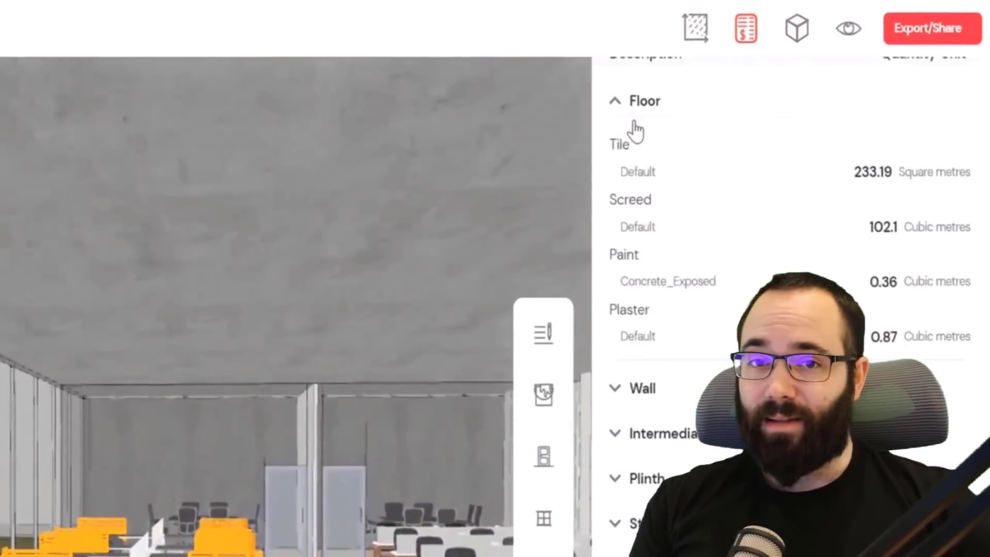
pyautogui.scroll(-15, 636, 132)
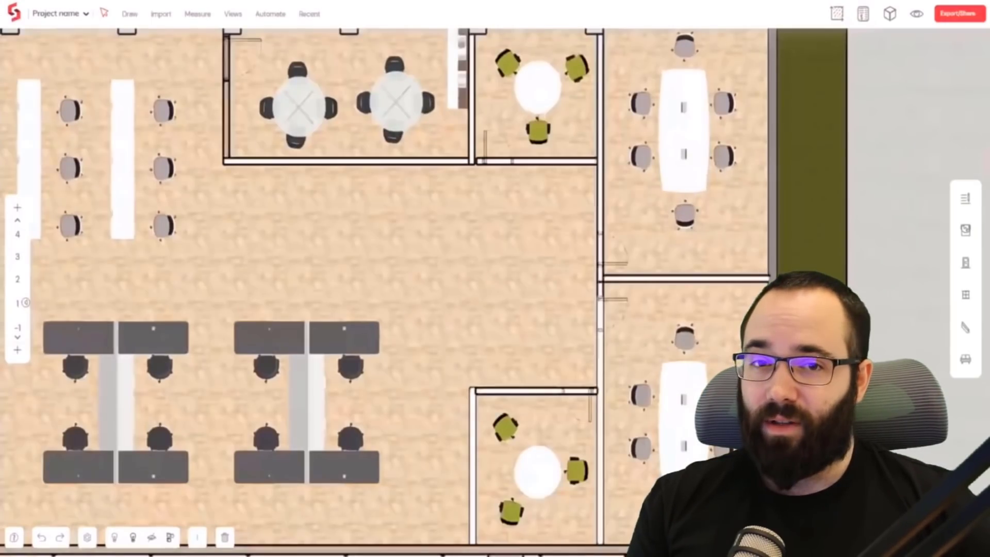
pyautogui.click(270, 14)
pyautogui.click(333, 45)
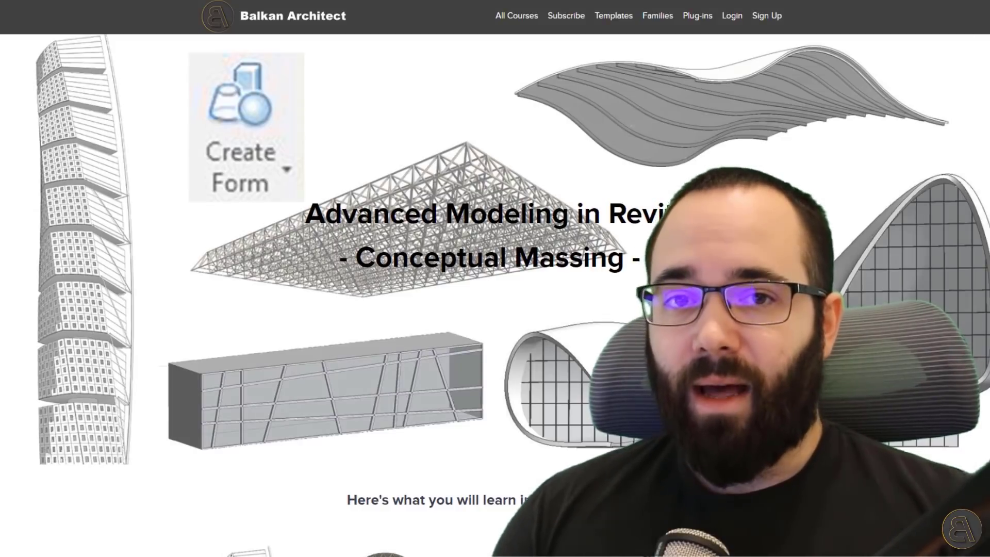
# Step: Scroll through the Conceptual Massing course page, then go to All Courses
pyautogui.scroll(-8, 495, 294)
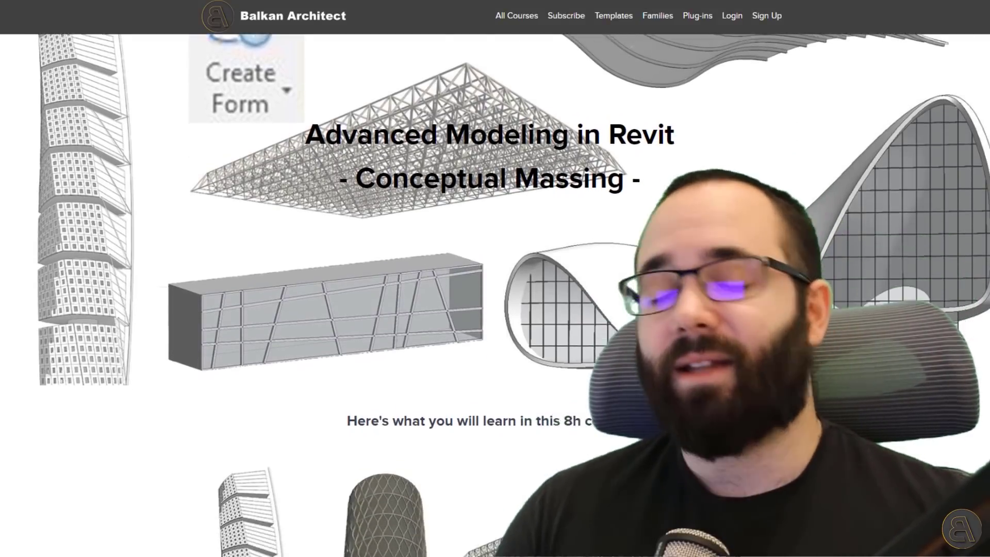
pyautogui.scroll(-9, 490, 294)
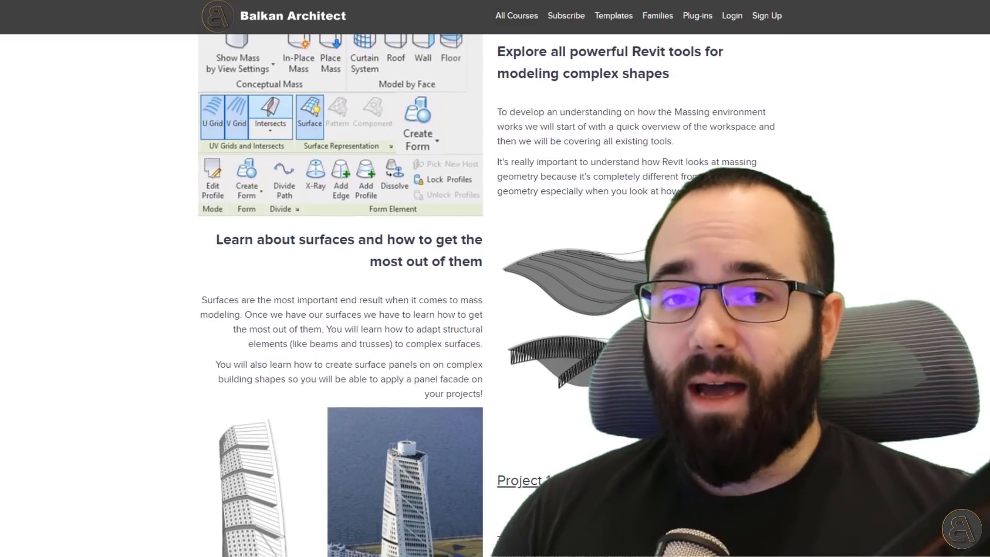
pyautogui.scroll(-3, 495, 293)
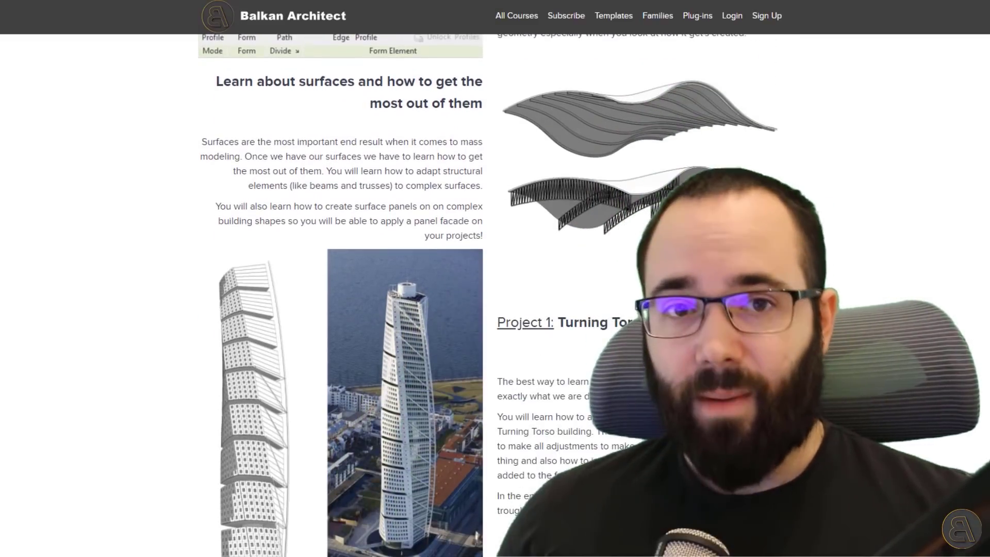
pyautogui.scroll(-8, 495, 294)
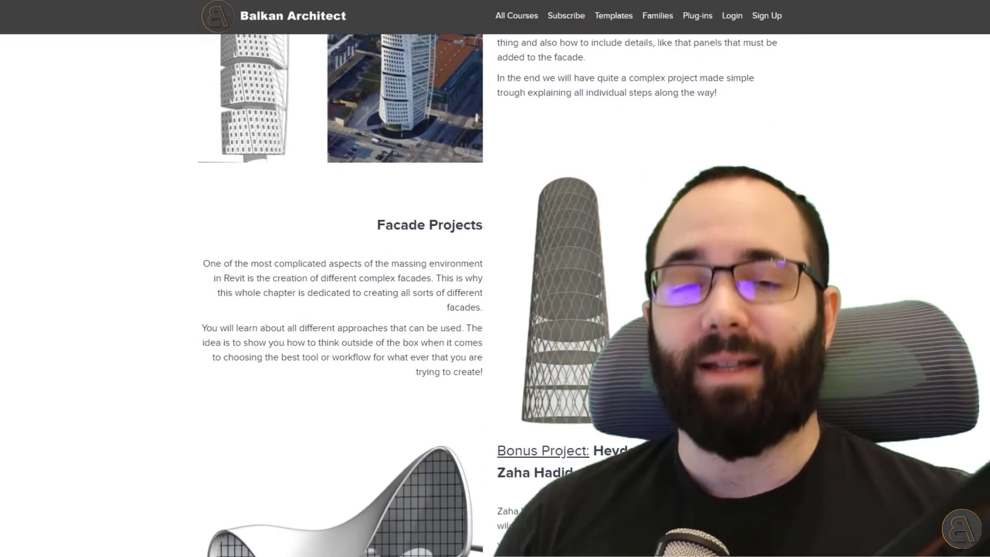
pyautogui.scroll(-6, 495, 294)
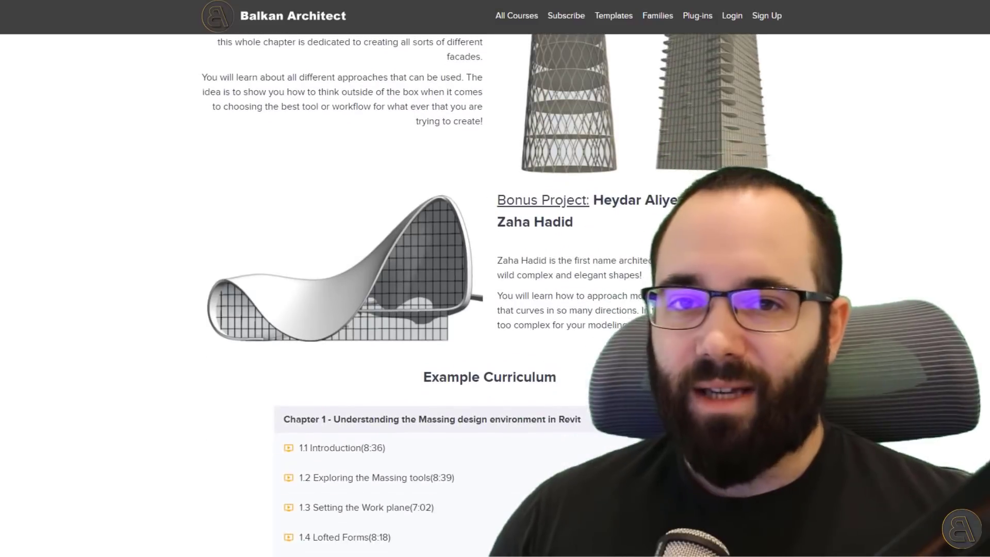
pyautogui.scroll(2, 495, 294)
pyautogui.scroll(11, 495, 294)
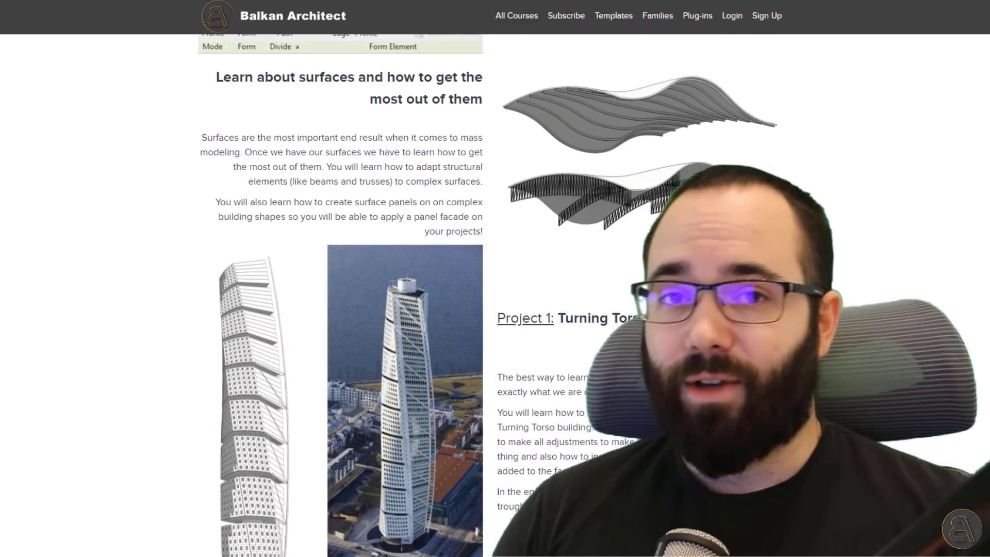
pyautogui.click(527, 20)
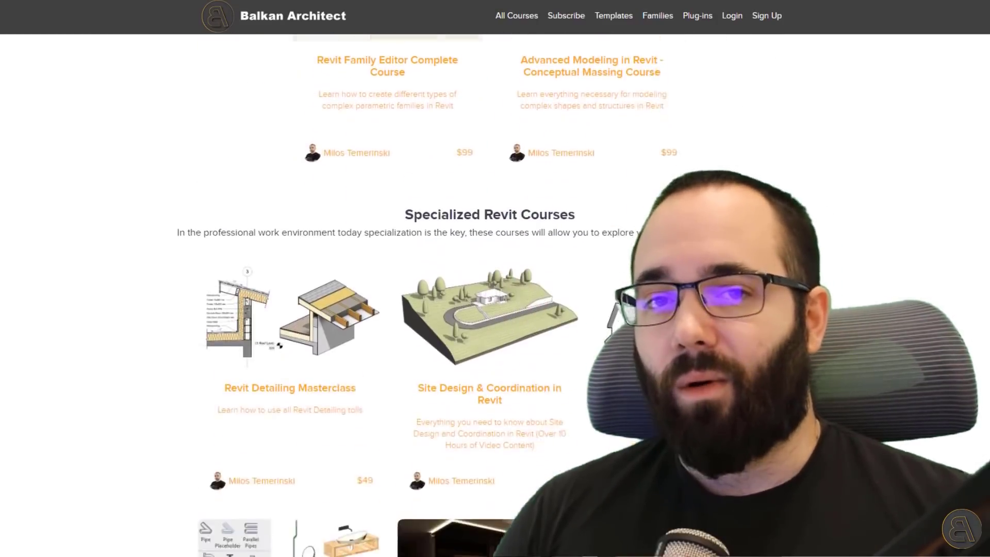
# Step: Browse the Revit Templates page, then view the Plug-ins page with the custom cabinetry plug-in
pyautogui.scroll(-15, 490, 294)
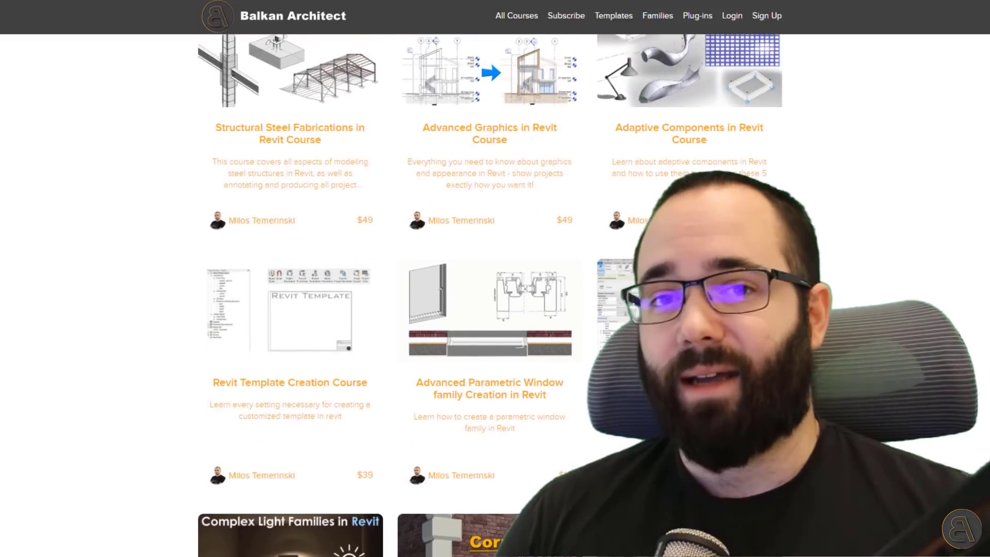
pyautogui.click(612, 16)
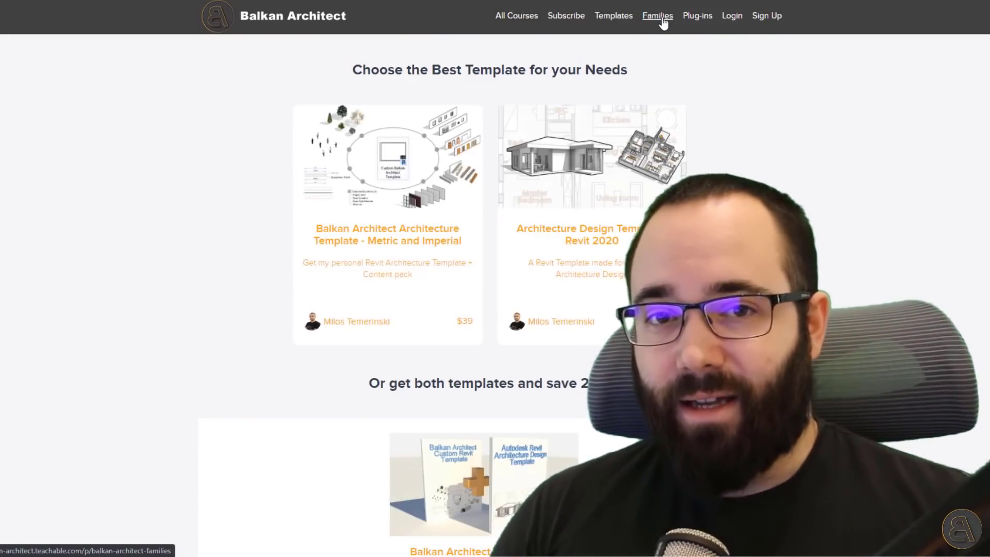
pyautogui.scroll(-5, 877, 152)
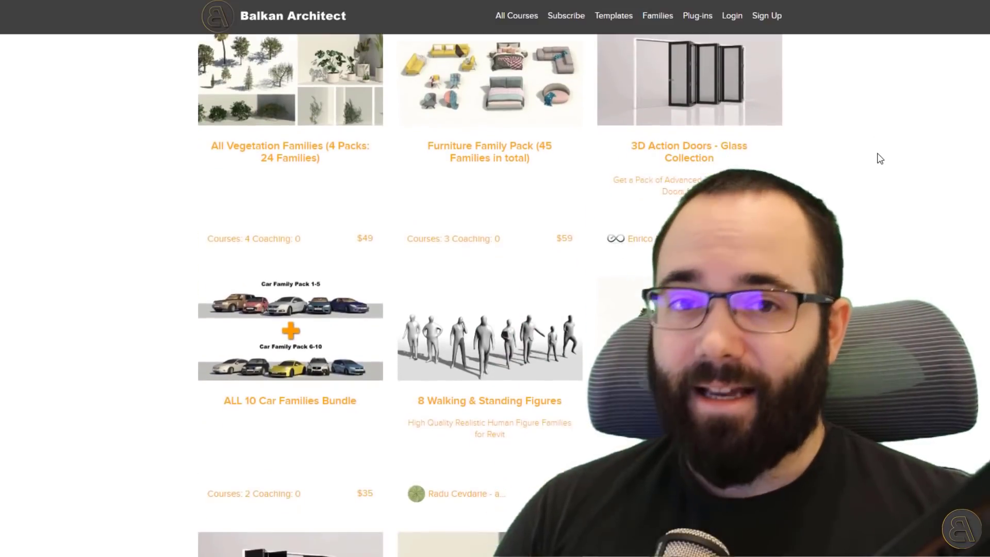
pyautogui.scroll(-5, 878, 157)
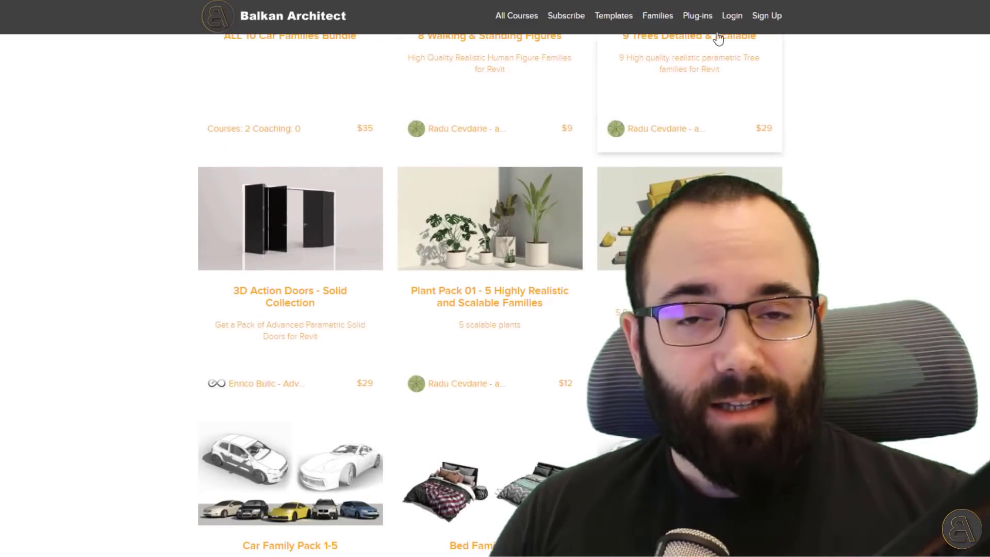
pyautogui.click(698, 16)
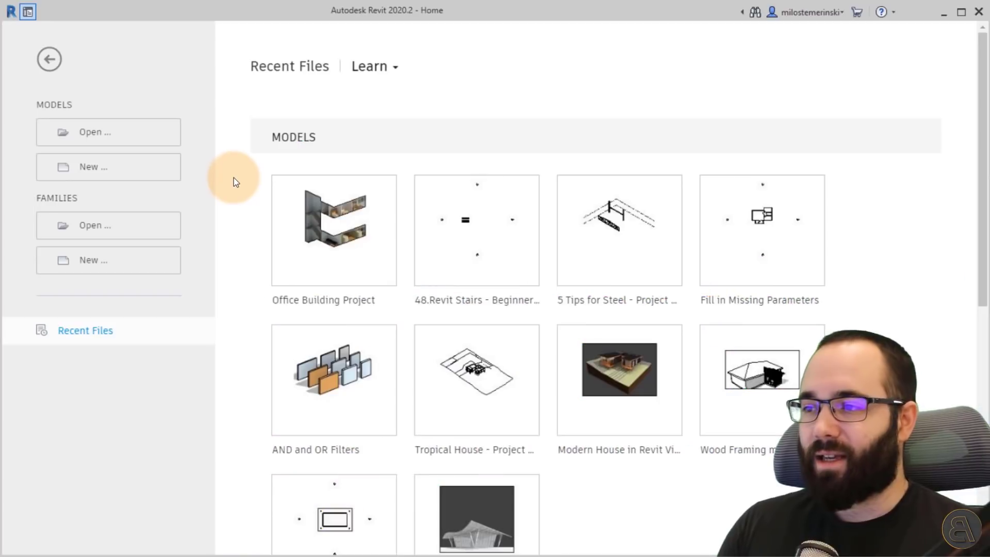
# Step: Create a new project, Project2, from the Custom Balkan Architect Template - Metric
pyautogui.click(131, 175)
pyautogui.click(425, 180)
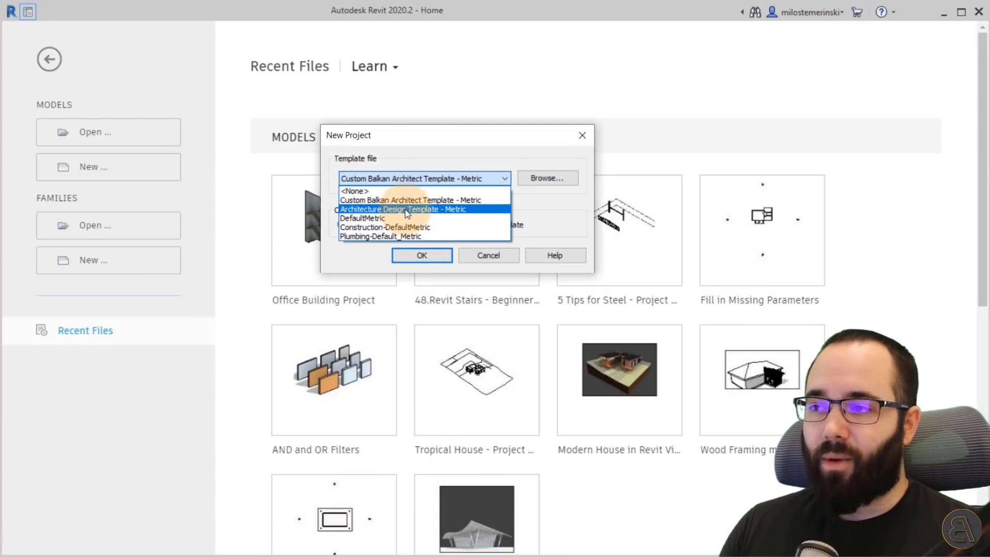
pyautogui.click(353, 202)
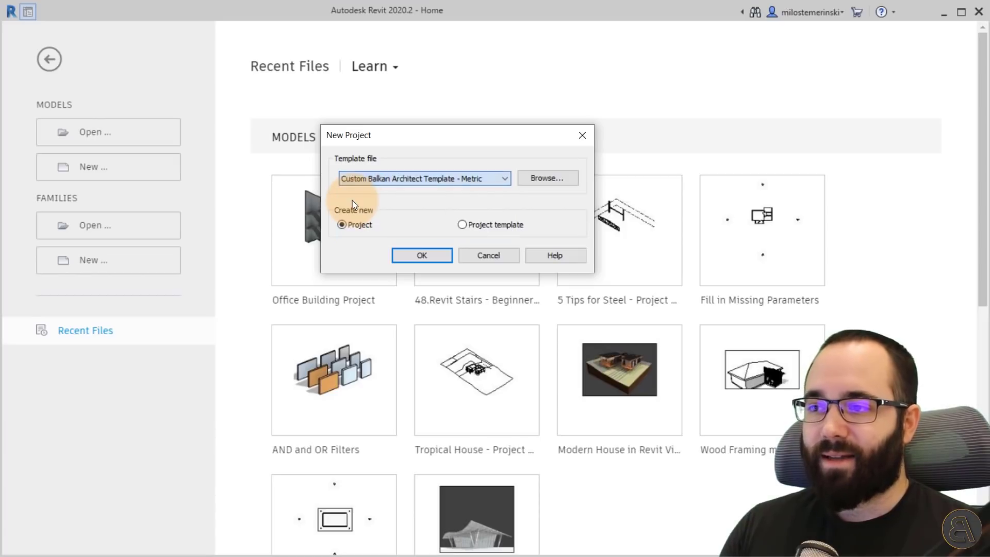
pyautogui.click(428, 260)
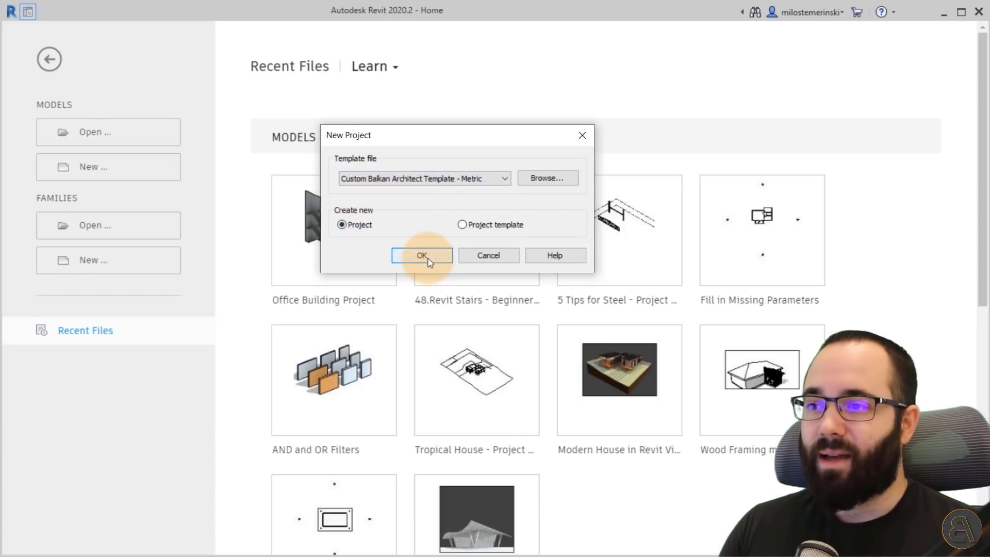
pyautogui.click(421, 256)
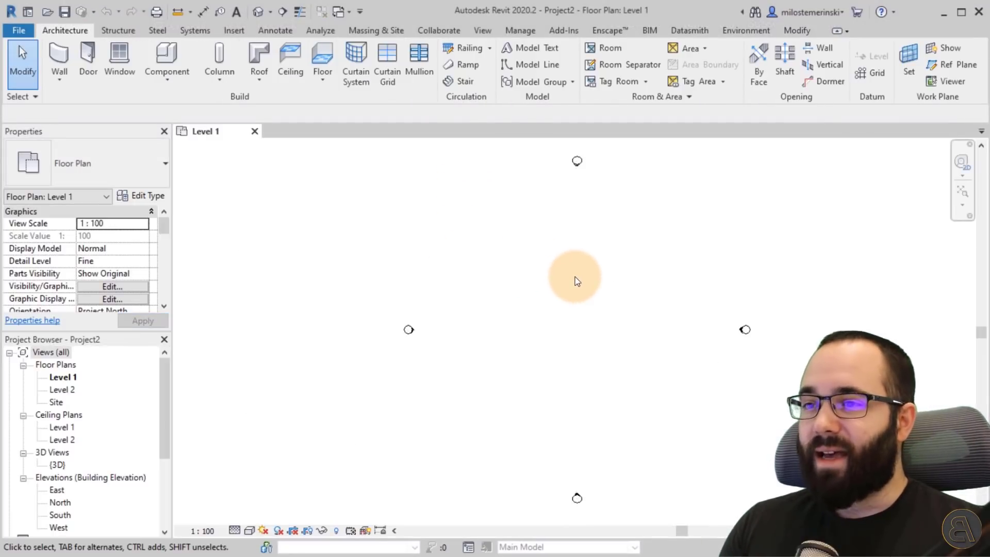
# Step: Turn on Show Mass Form and Floors, then start an in-place mass named Mass 1
pyautogui.moveTo(575, 278); pyautogui.dragTo(535, 281, button='middle')
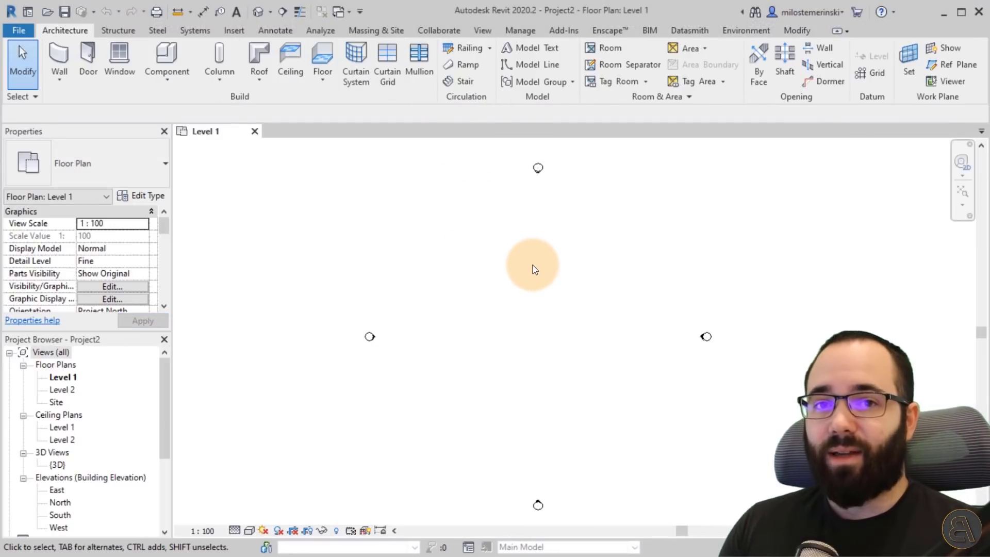
pyautogui.click(376, 29)
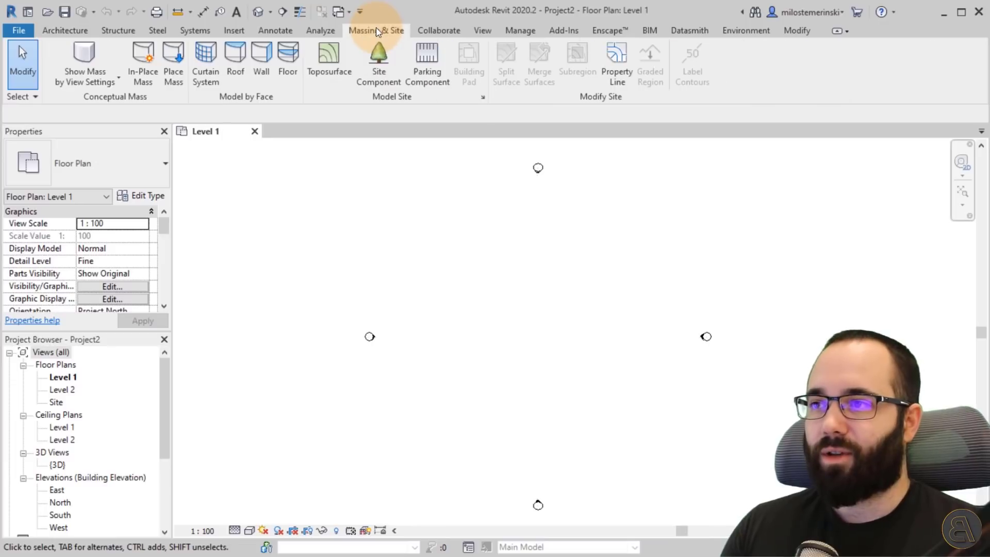
pyautogui.click(152, 83)
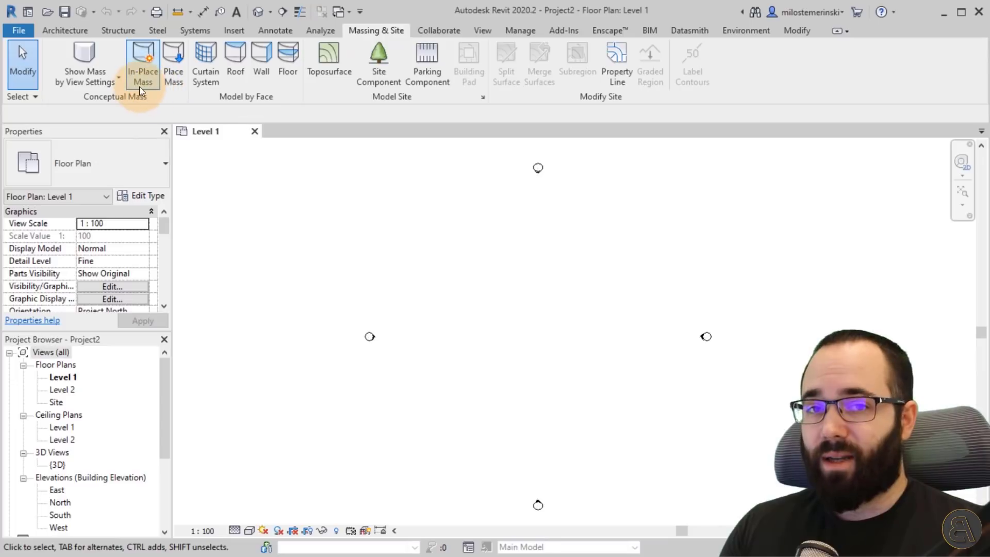
pyautogui.click(84, 62)
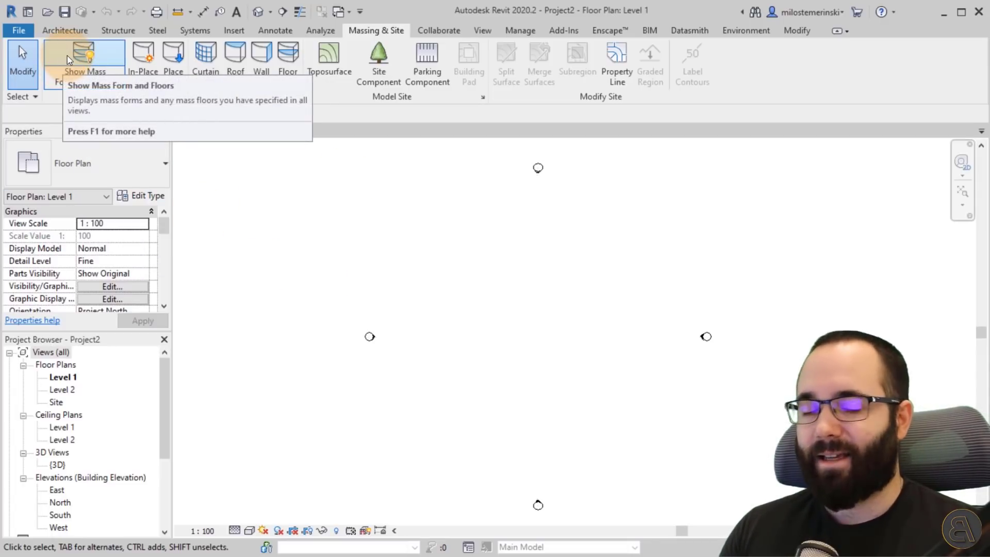
pyautogui.click(143, 59)
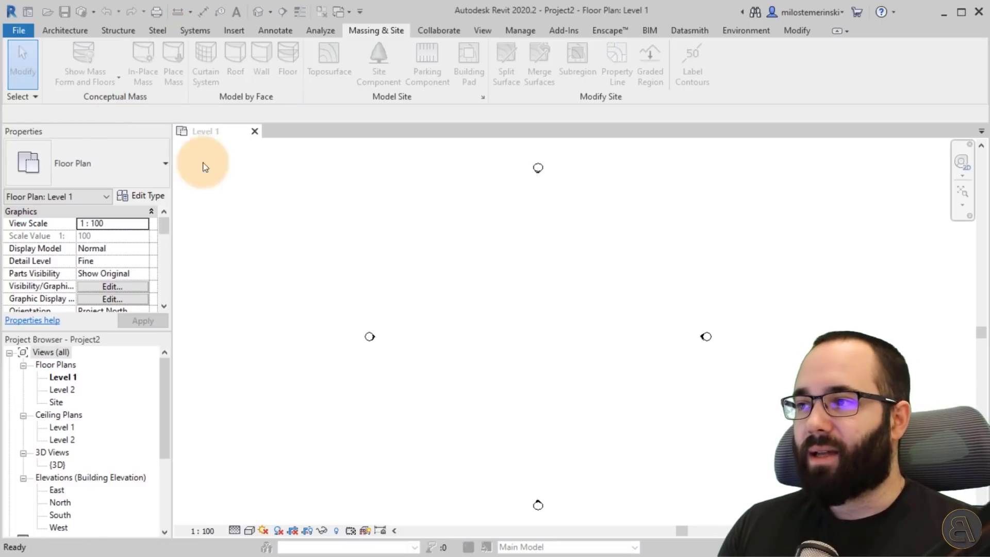
pyautogui.click(495, 309)
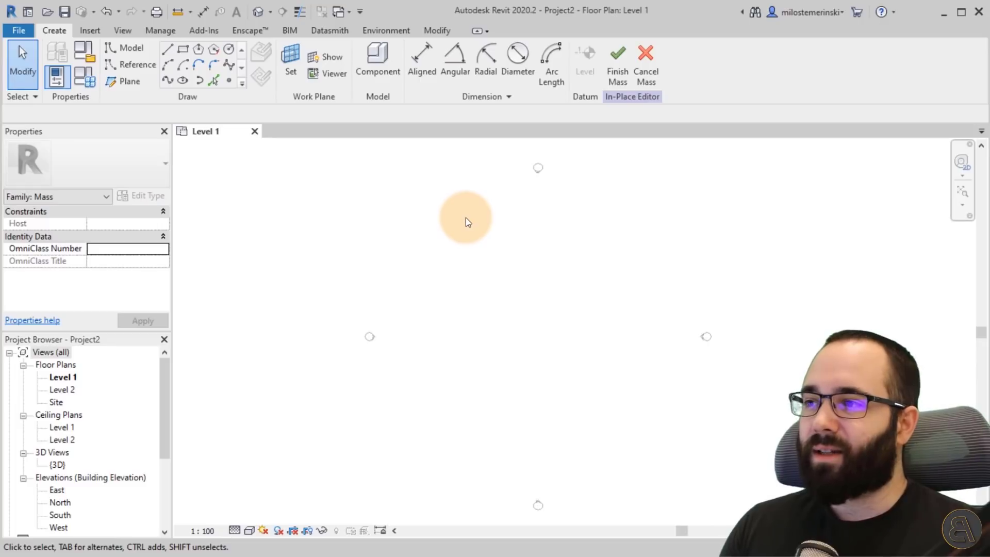
# Step: Sketch a rectangle and a circle inside it as model lines on Level 1
pyautogui.moveTo(521, 307); pyautogui.dragTo(502, 318, button='middle')
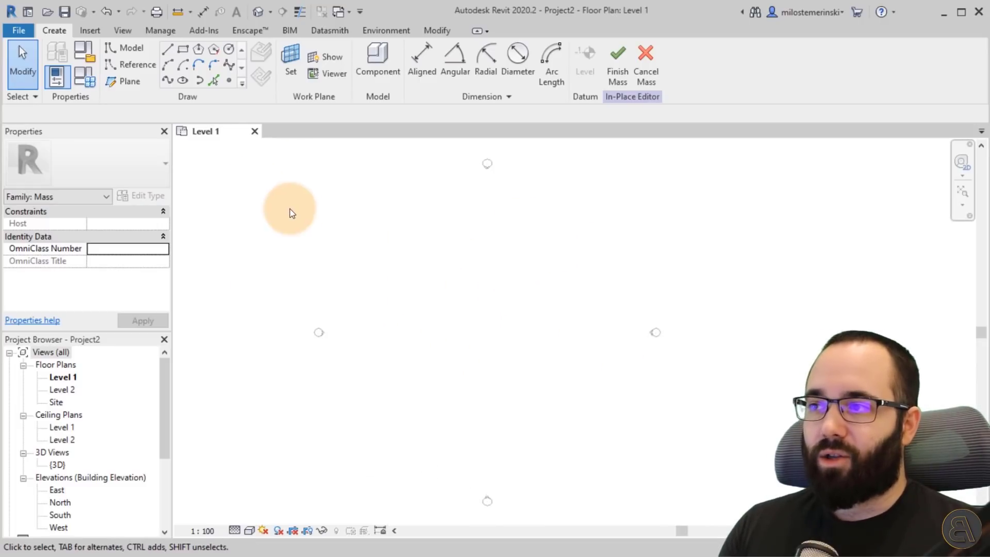
pyautogui.click(166, 50)
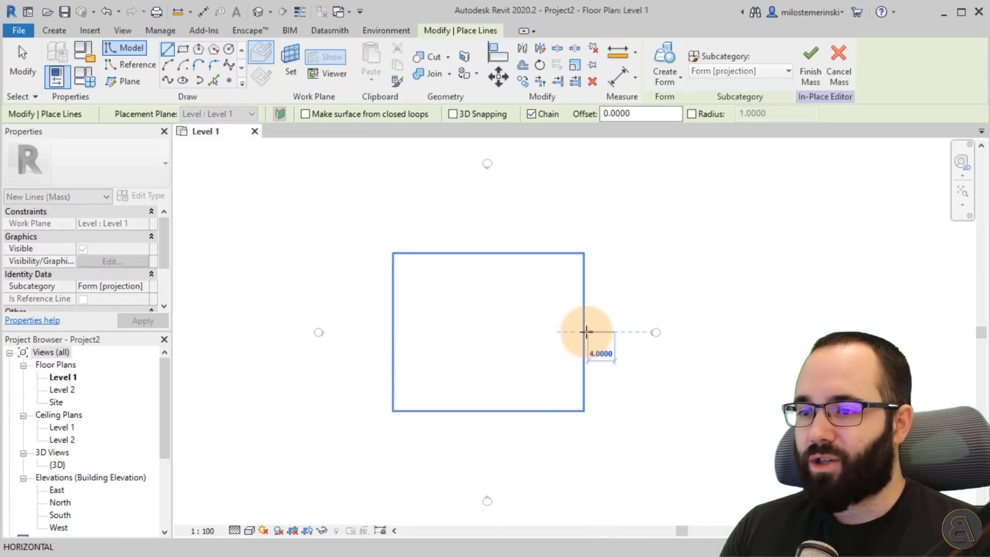
pyautogui.click(573, 332)
pyautogui.press('Escape')
pyautogui.scroll(2, 542, 334)
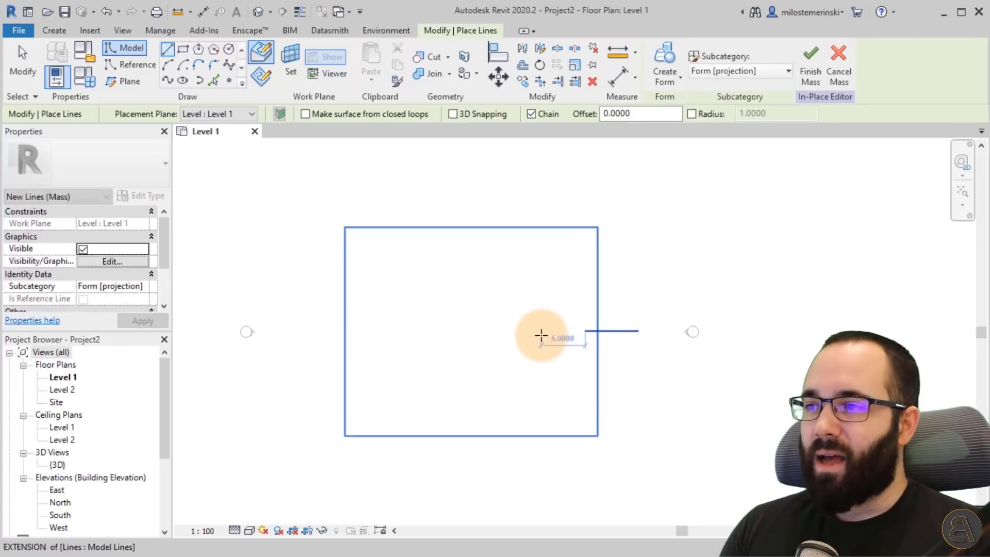
pyautogui.click(228, 50)
pyautogui.scroll(2, 567, 315)
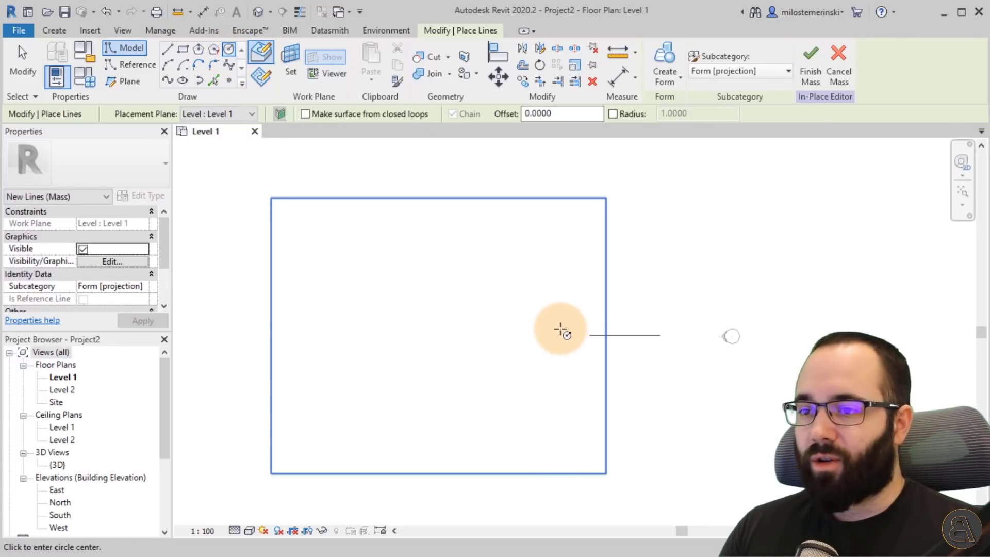
pyautogui.click(528, 335)
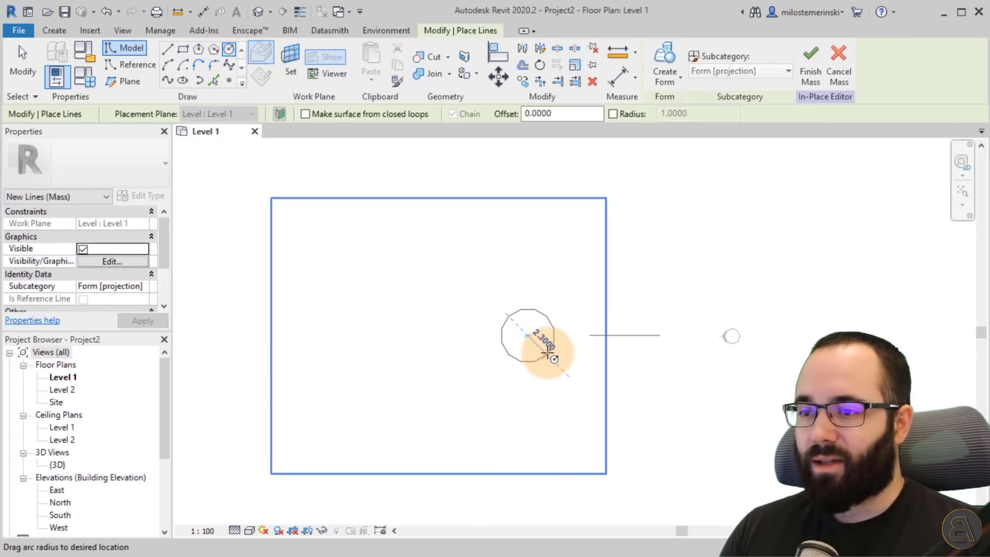
pyautogui.click(547, 352)
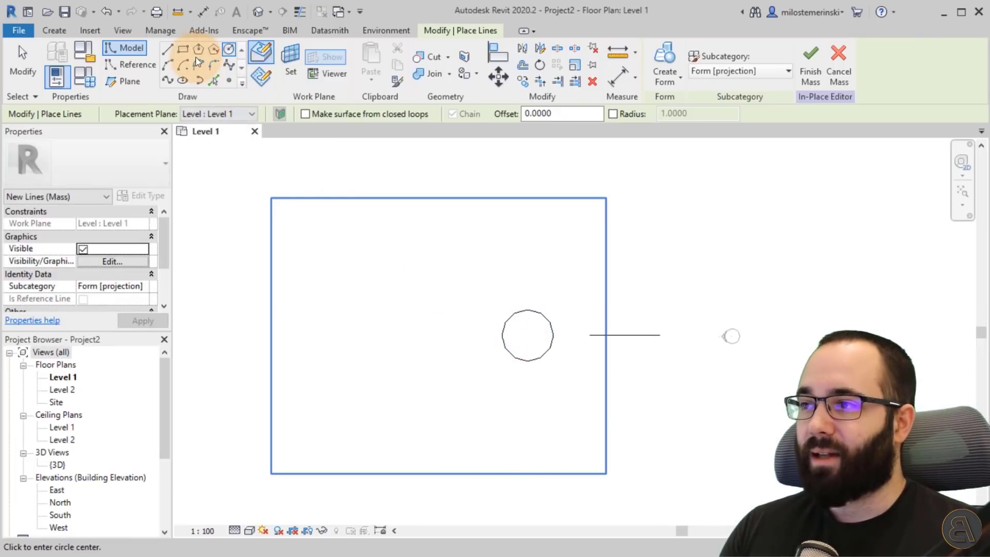
# Step: Draw a small rectangle left of the circle and move it down beside the circle
pyautogui.click(182, 49)
pyautogui.click(463, 311)
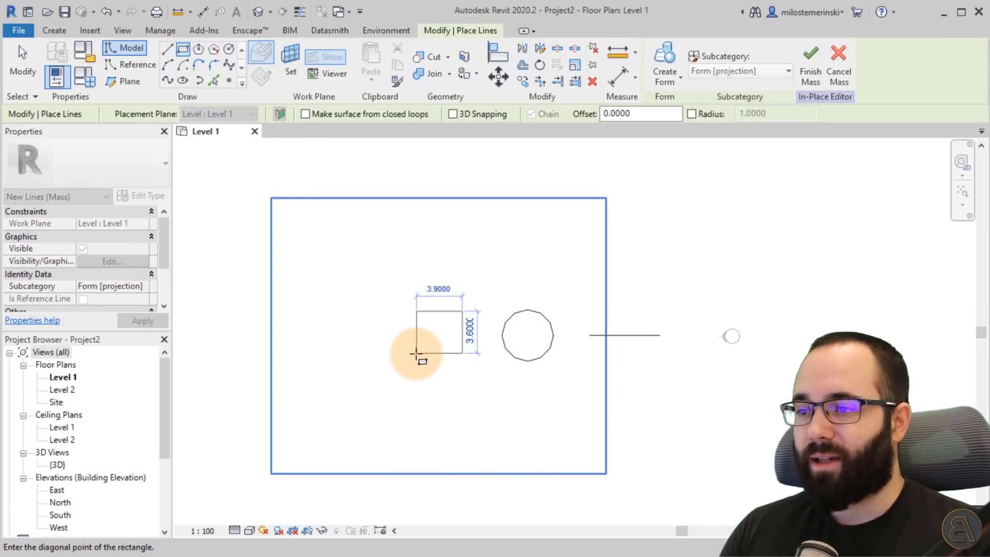
pyautogui.click(397, 351)
pyautogui.press('Escape')
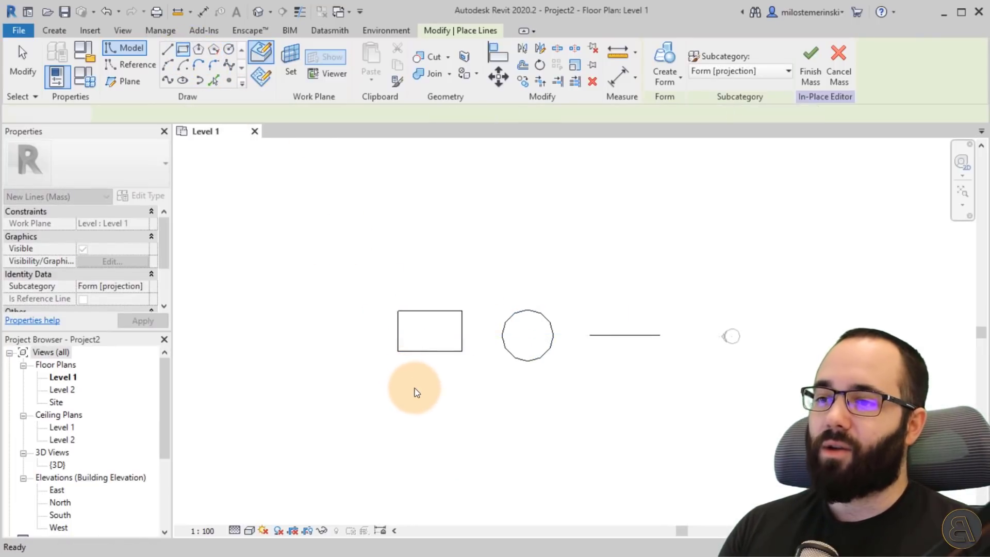
pyautogui.press('Escape')
pyautogui.moveTo(380, 297); pyautogui.dragTo(493, 390)
pyautogui.moveTo(441, 352)
pyautogui.mouseDown()
pyautogui.moveTo(436, 367)
pyautogui.moveTo(436, 358)
pyautogui.mouseUp()
pyautogui.click(482, 387)
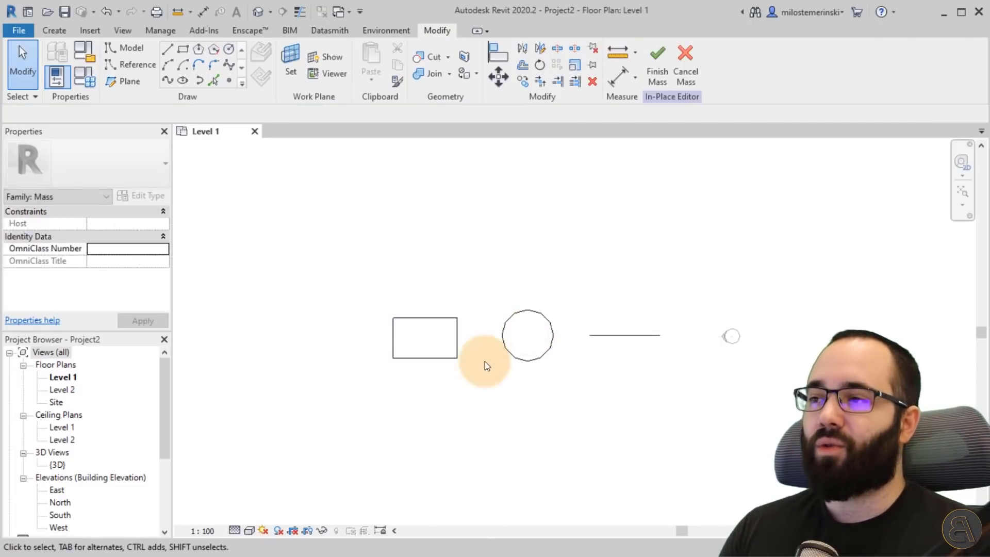
# Step: Check the straight model line in the default 3D view, orbiting to a front view
pyautogui.click(645, 336)
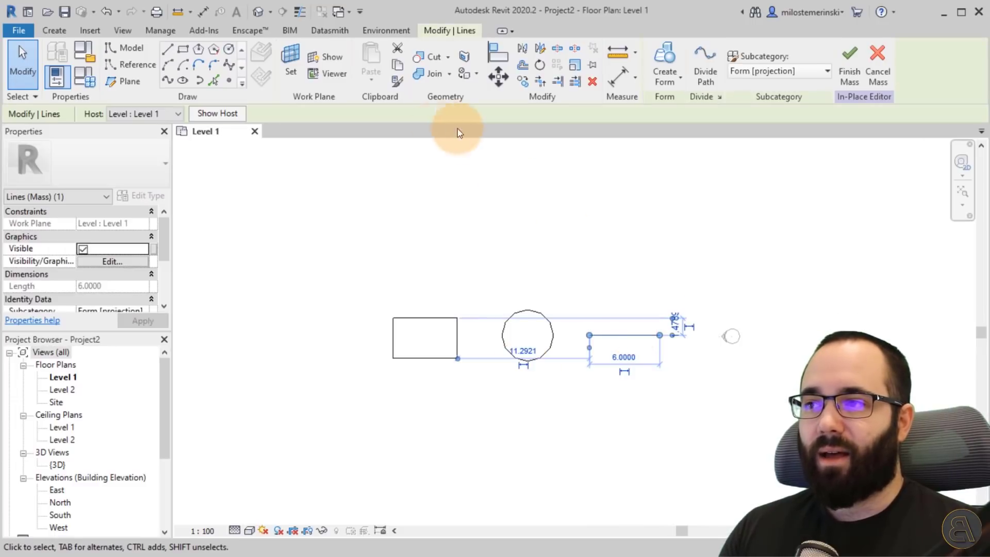
pyautogui.click(257, 13)
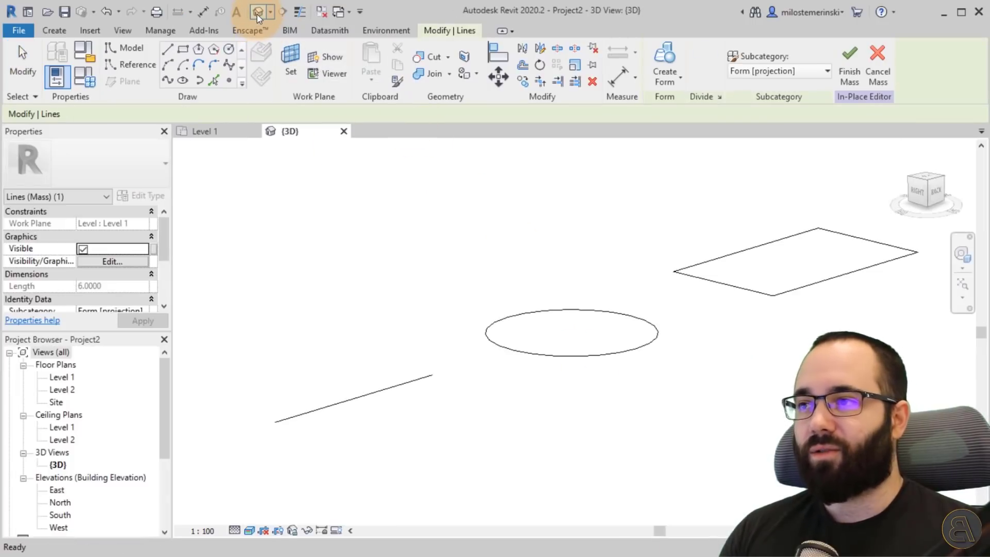
pyautogui.keyDown('shift'); pyautogui.moveTo(477, 285); pyautogui.dragTo(371, 284, button='middle'); pyautogui.keyUp('shift')
pyautogui.click(641, 308)
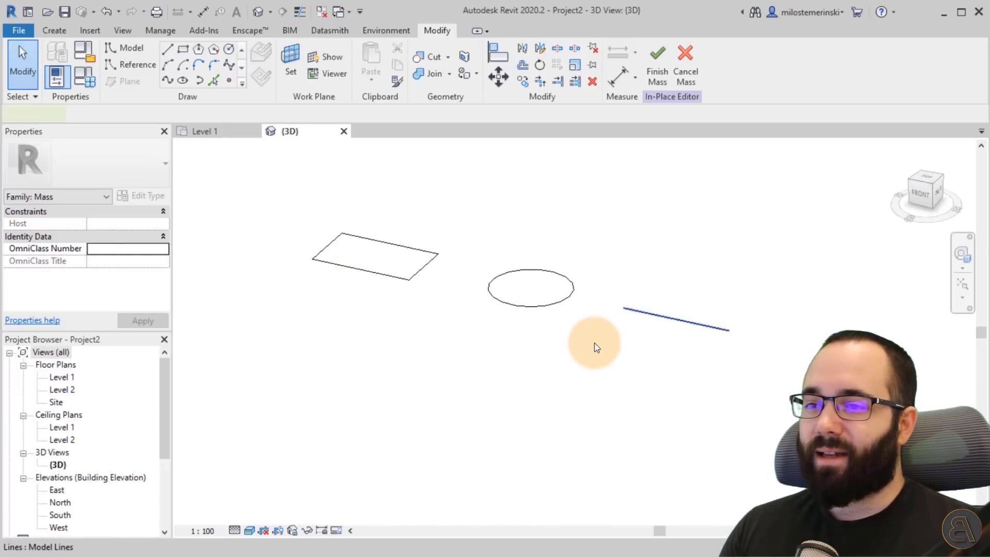
pyautogui.moveTo(593, 345); pyautogui.dragTo(537, 333, button='middle')
pyautogui.scroll(1, 542, 352)
pyautogui.click(542, 351)
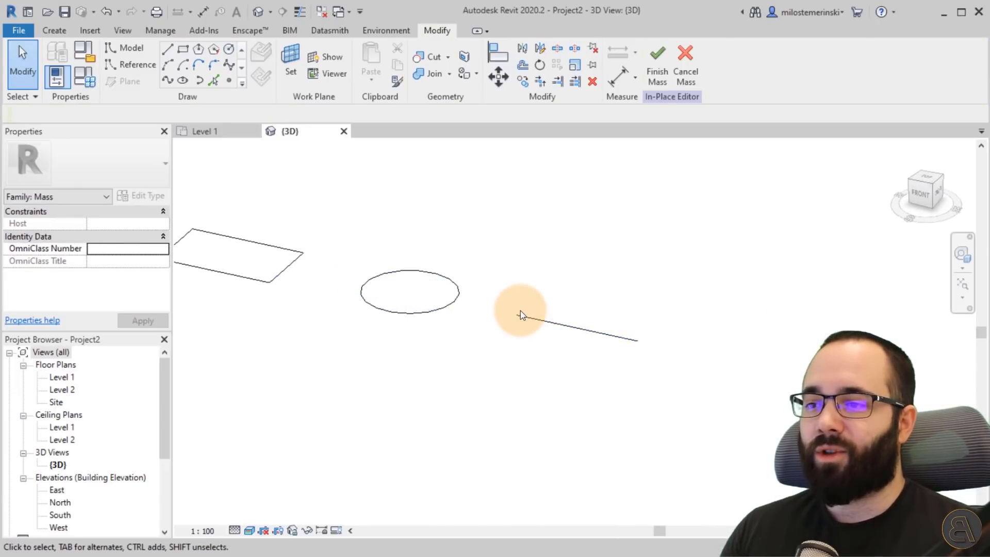
# Step: Inspect the circle and the rectangle's four-line chain in 3D
pyautogui.click(417, 314)
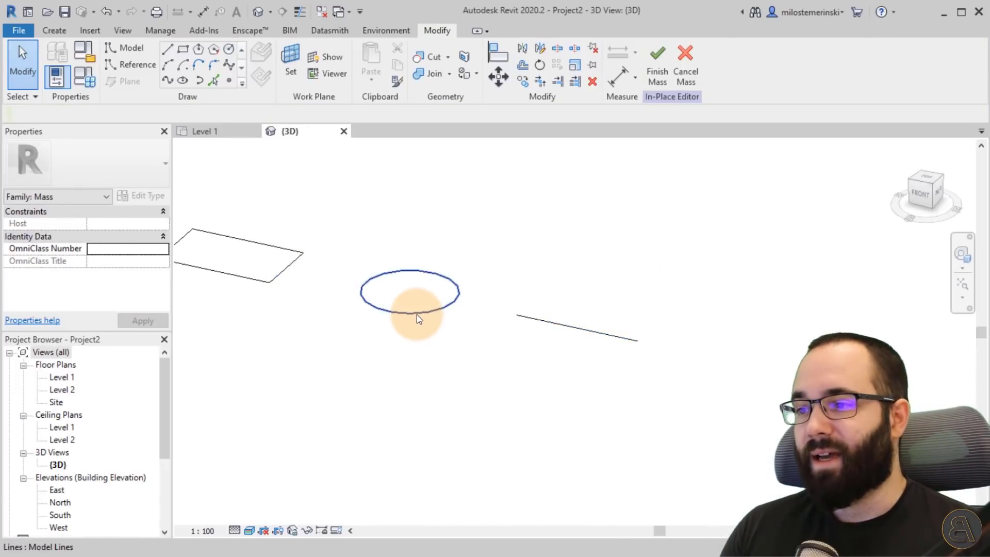
pyautogui.moveTo(339, 327); pyautogui.dragTo(374, 334, button='middle')
pyautogui.scroll(-1, 374, 334)
pyautogui.scroll(-1, 374, 334)
pyautogui.press('Tab')
pyautogui.click(297, 273)
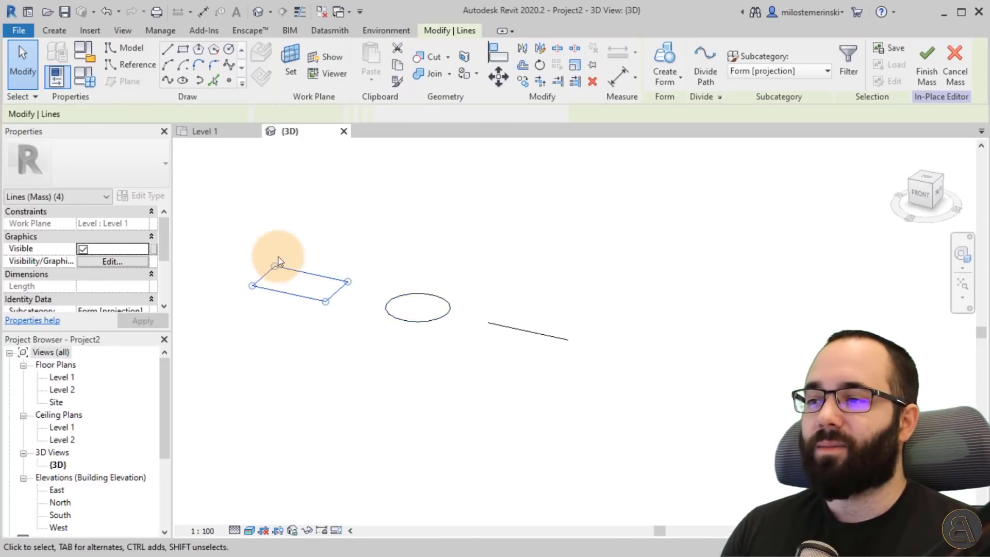
pyautogui.press('Escape')
pyautogui.moveTo(261, 329); pyautogui.dragTo(380, 336, button='middle')
pyautogui.scroll(2, 332, 288)
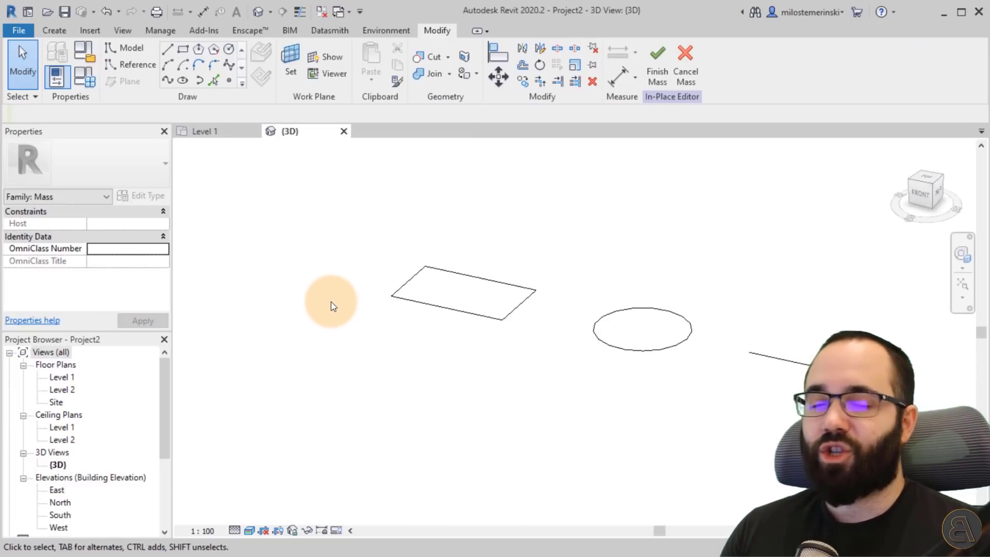
pyautogui.scroll(-1, 331, 302)
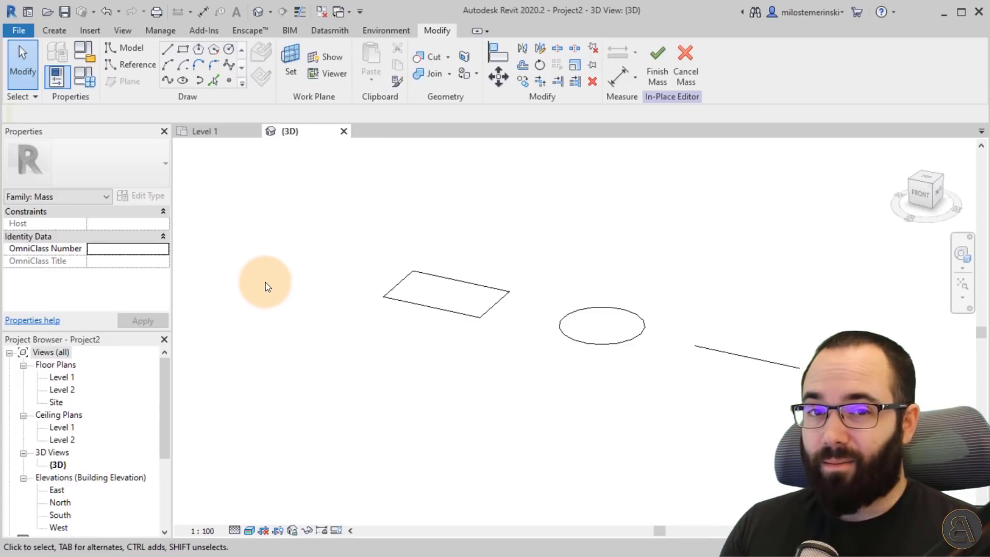
# Step: Back on Level 1, draw three horizontal reference planes left of the rectangle
pyautogui.click(221, 134)
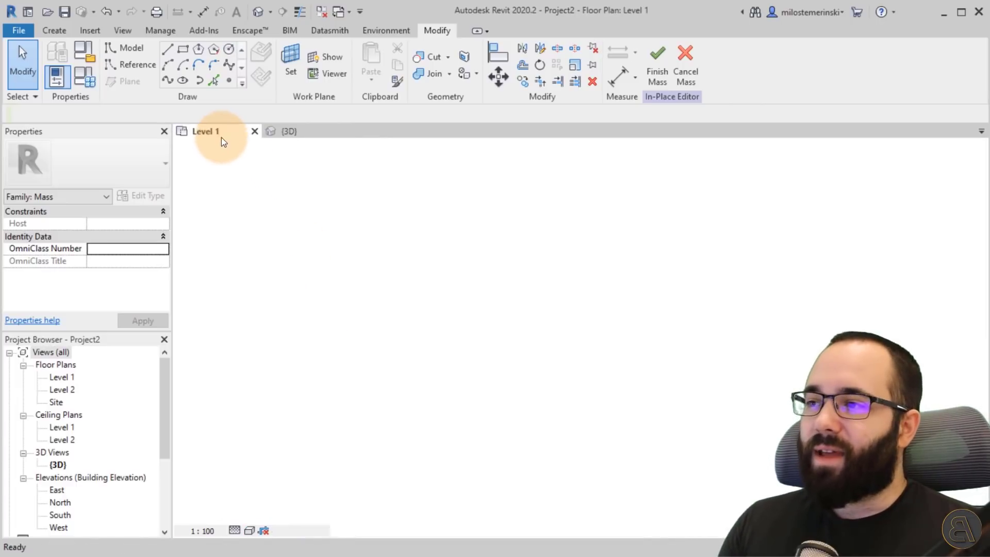
pyautogui.moveTo(411, 324); pyautogui.dragTo(490, 254, button='middle')
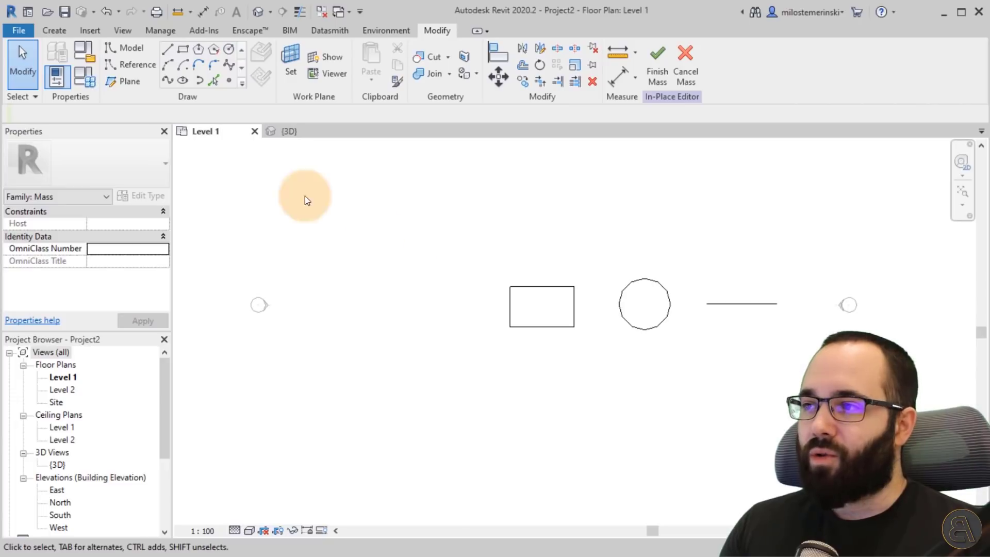
pyautogui.click(129, 81)
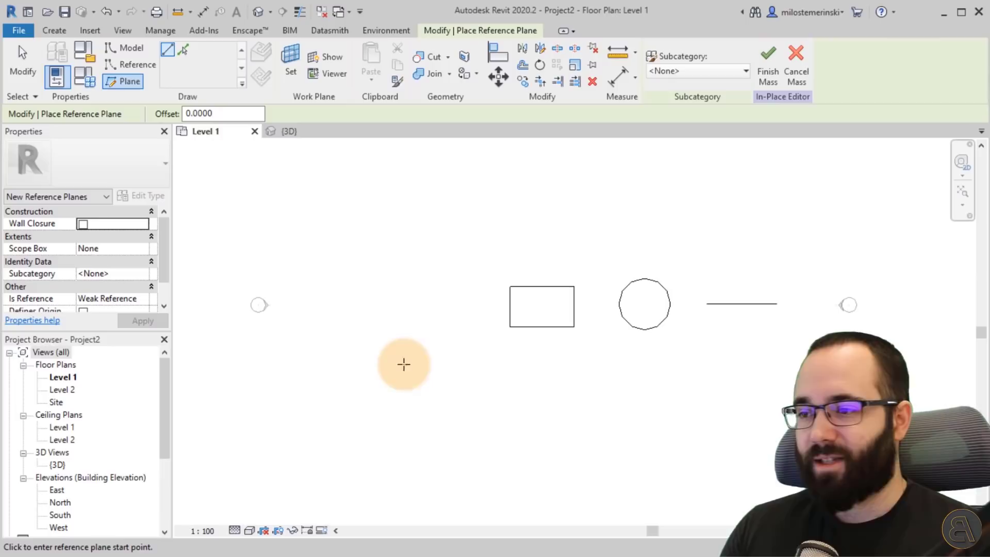
pyautogui.click(325, 359)
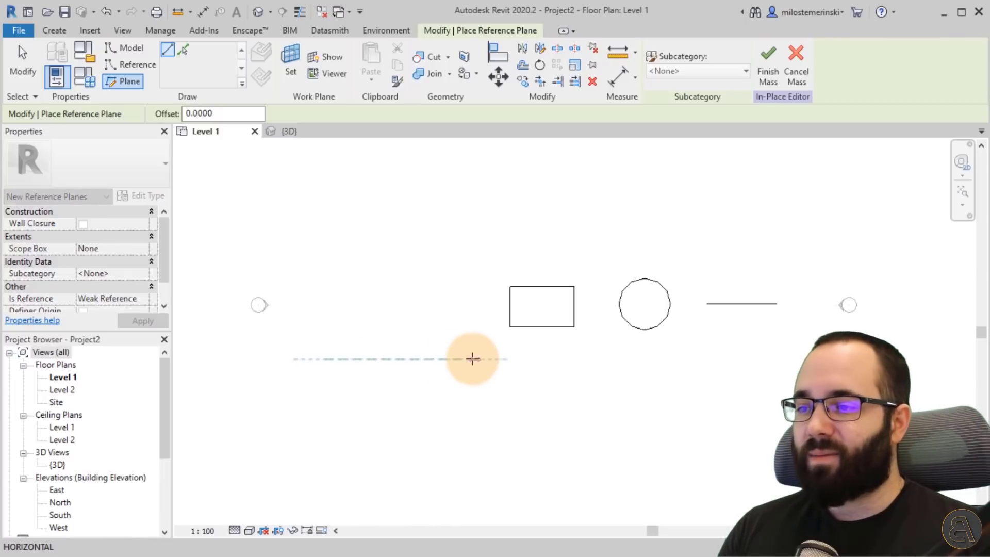
pyautogui.click(471, 303)
pyautogui.click(322, 249)
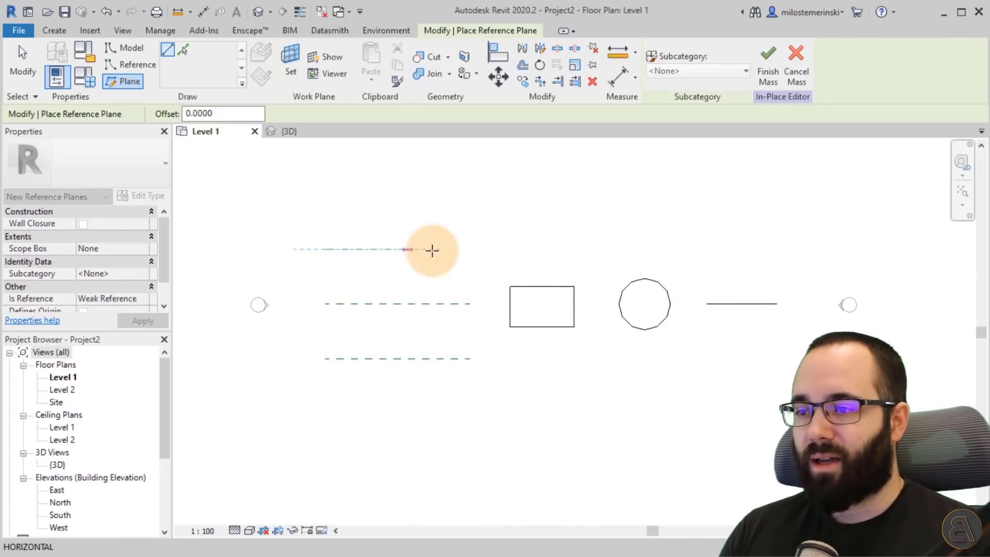
pyautogui.click(470, 250)
pyautogui.press('Escape')
pyautogui.press('Escape')
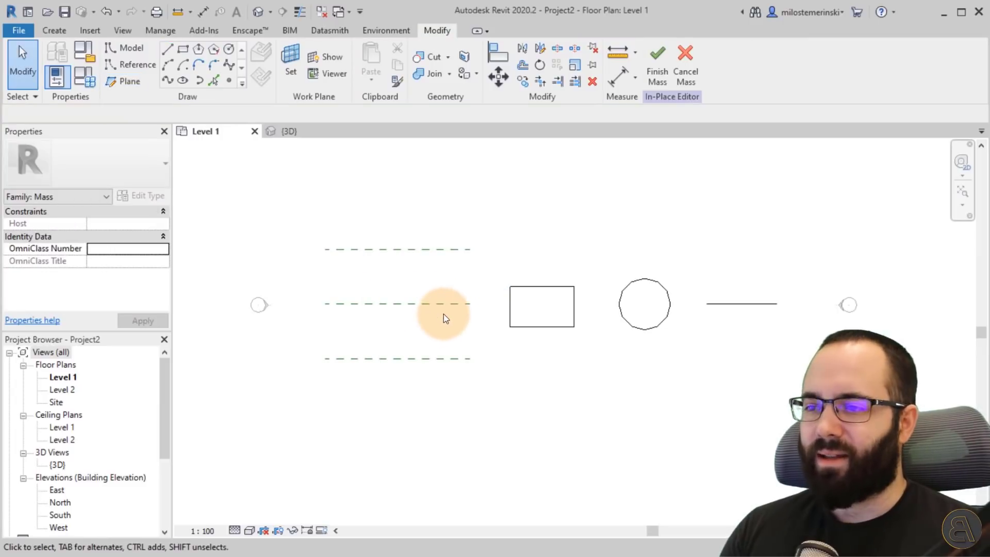
pyautogui.moveTo(431, 343); pyautogui.dragTo(394, 320, button='middle')
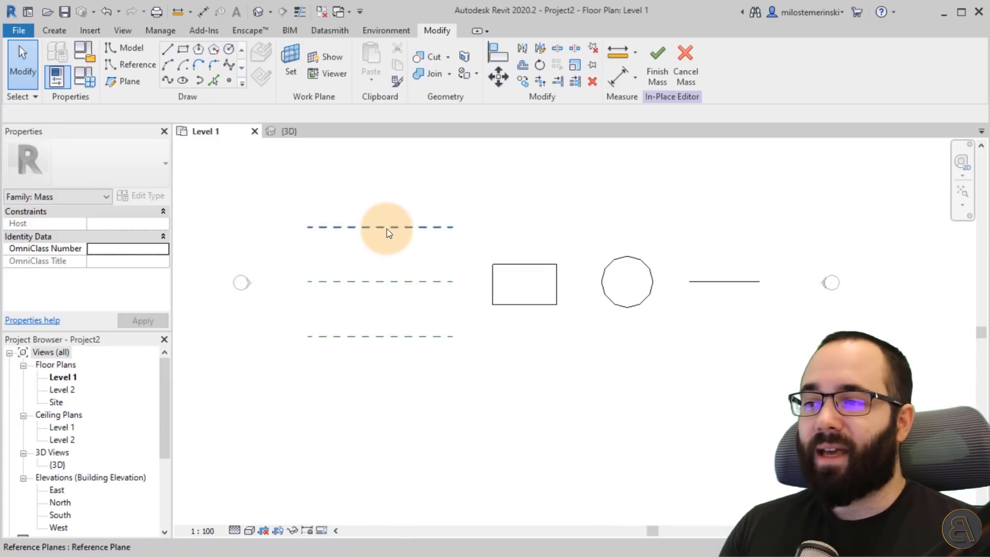
# Step: Name the bottom reference plane 1 and the middle plane 2
pyautogui.click(367, 338)
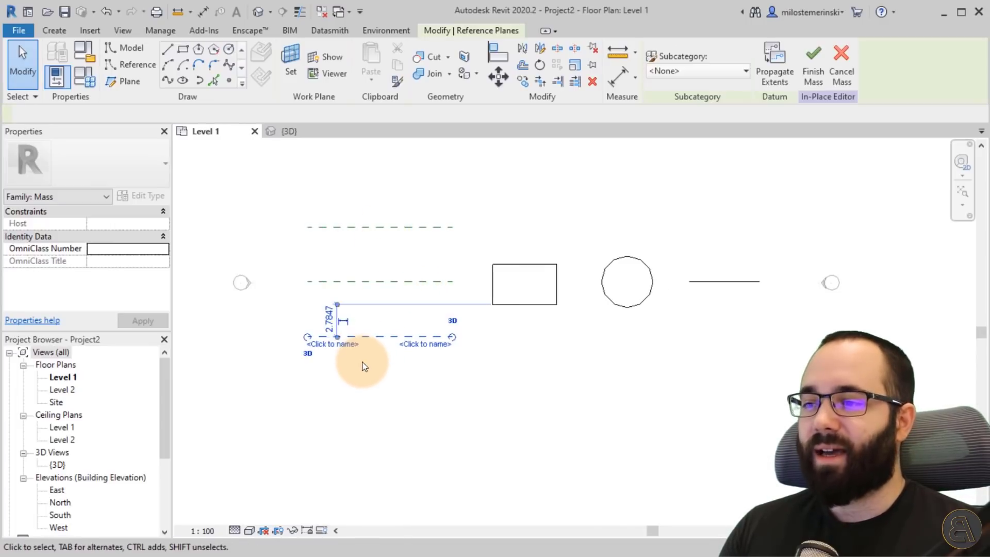
pyautogui.click(410, 349)
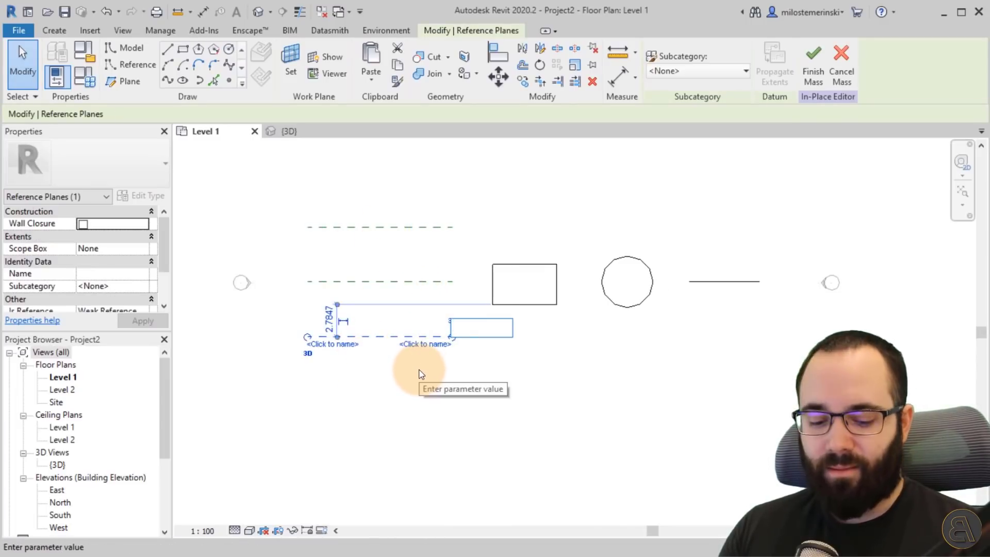
pyautogui.press('Escape')
pyautogui.click(420, 282)
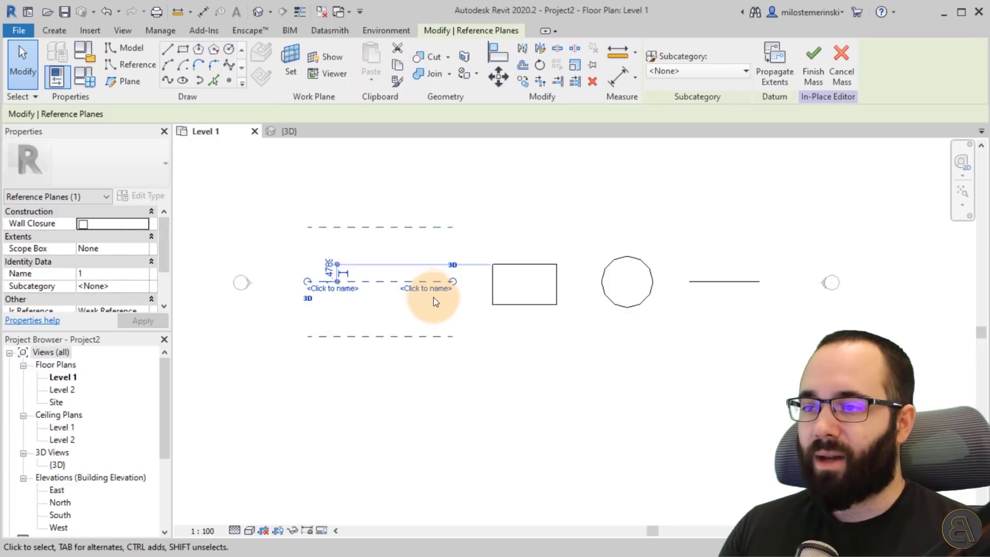
pyautogui.click(428, 288)
pyautogui.write('2')
pyautogui.press('Return')
# Step: Name the top reference plane 3 through its Name property
pyautogui.click(401, 227)
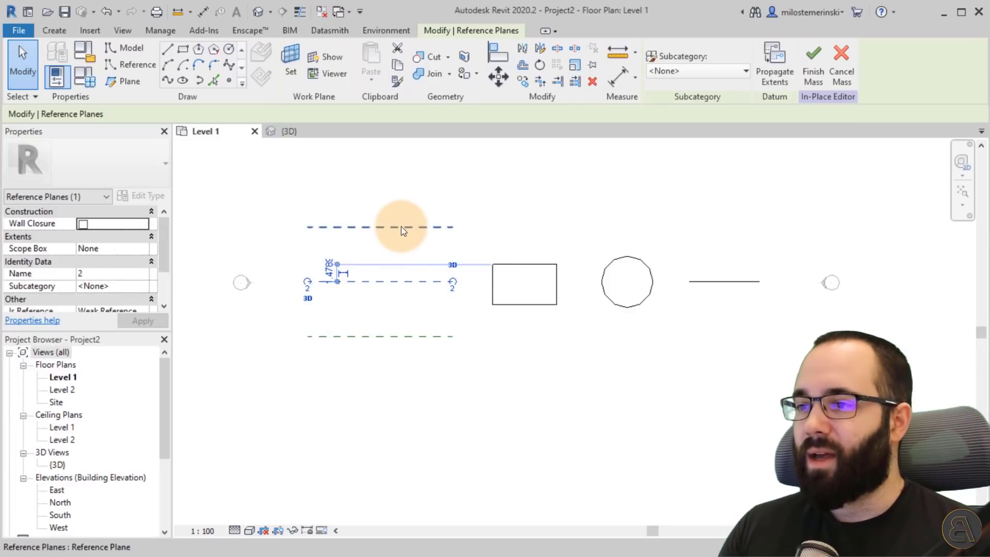
pyautogui.click(433, 237)
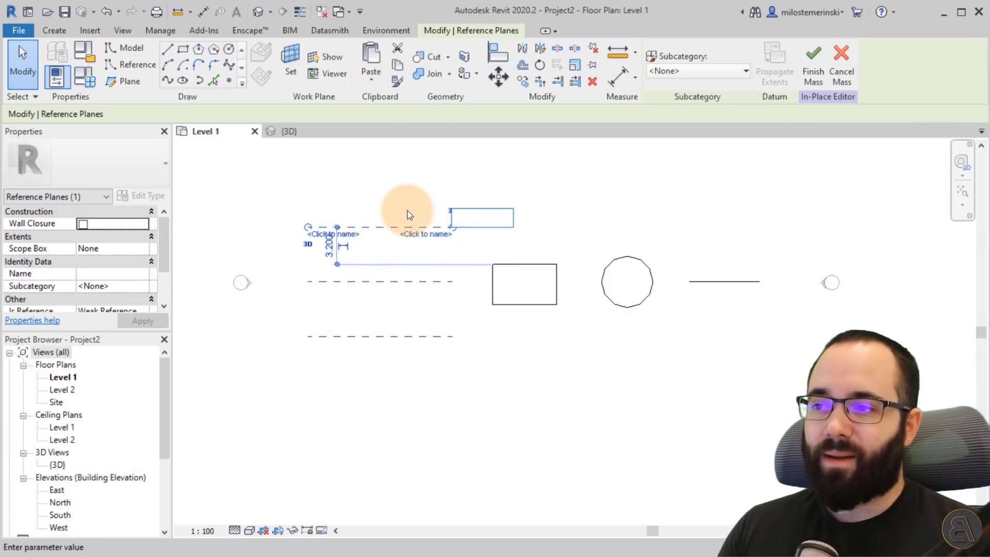
pyautogui.press('Escape')
pyautogui.press('Escape')
pyautogui.click(386, 233)
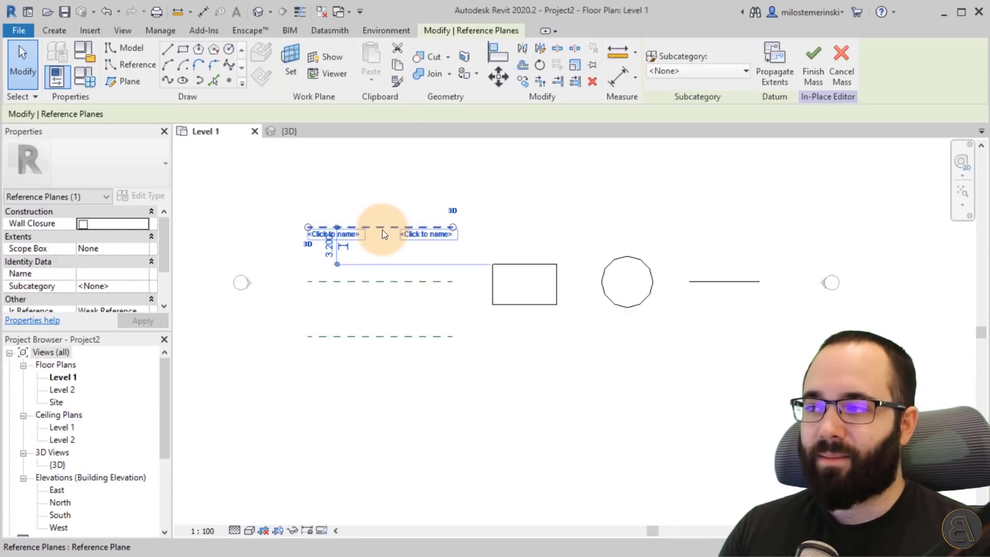
pyautogui.scroll(-1, 110, 253)
pyautogui.click(109, 251)
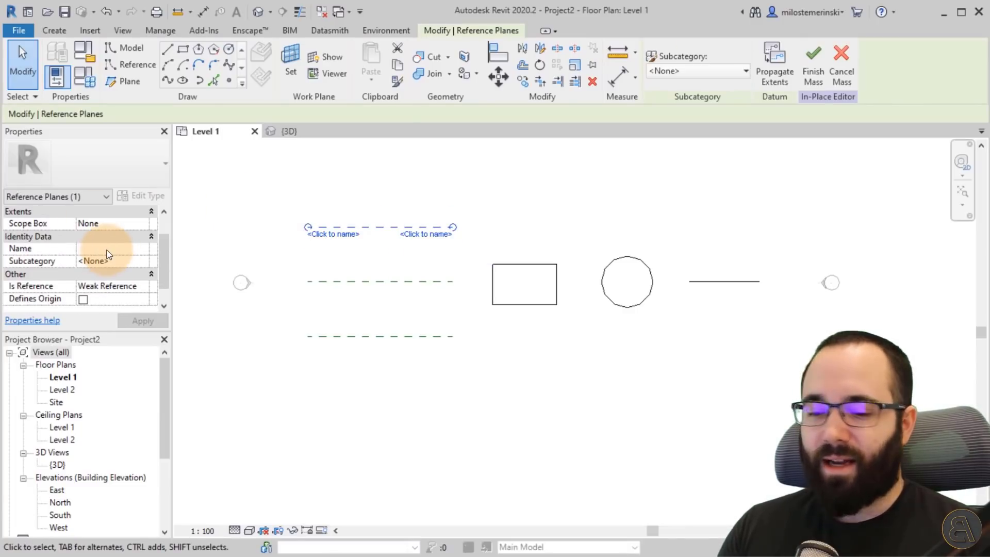
pyautogui.click(151, 319)
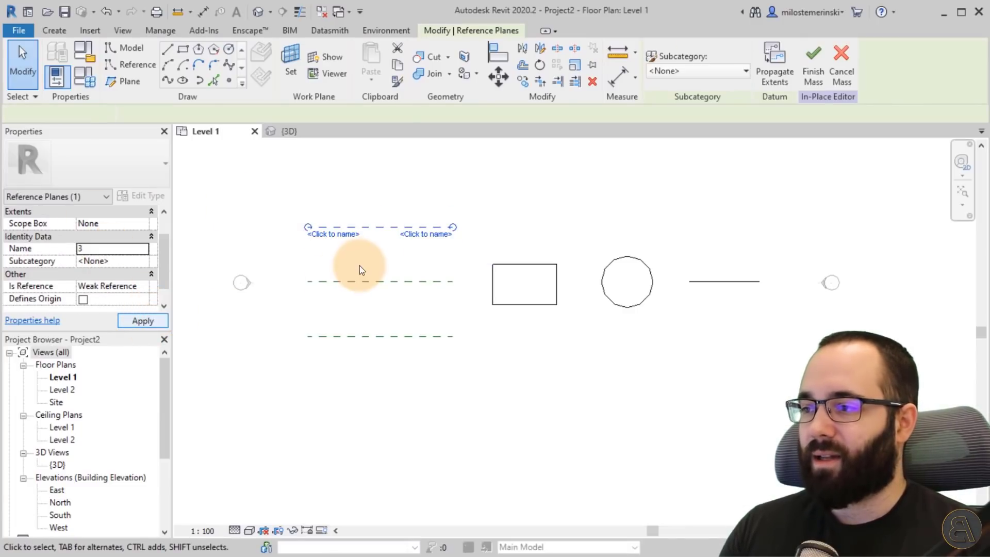
# Step: Check the named planes, clear the selection and zoom out to the whole plan
pyautogui.click(400, 248)
pyautogui.click(451, 228)
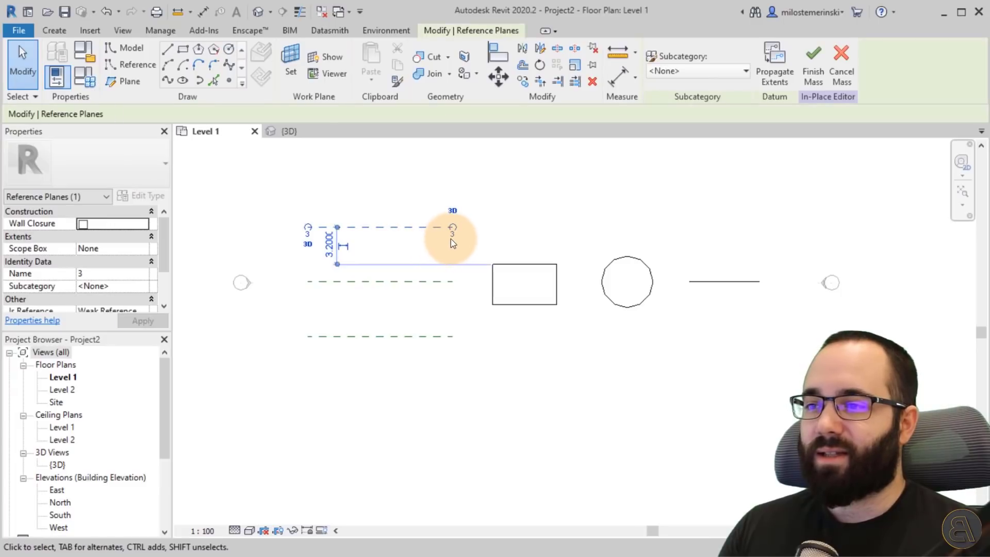
pyautogui.click(409, 283)
pyautogui.click(361, 396)
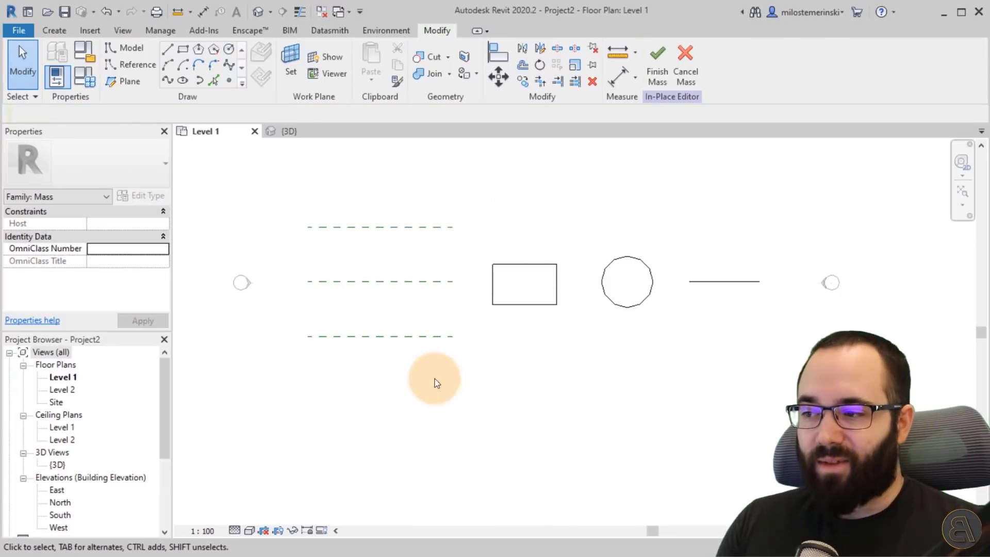
pyautogui.scroll(-2, 384, 320)
pyautogui.moveTo(446, 378)
pyautogui.mouseDown(button='middle')
pyautogui.moveTo(470, 389)
pyautogui.moveTo(459, 389)
pyautogui.mouseUp(button='middle')
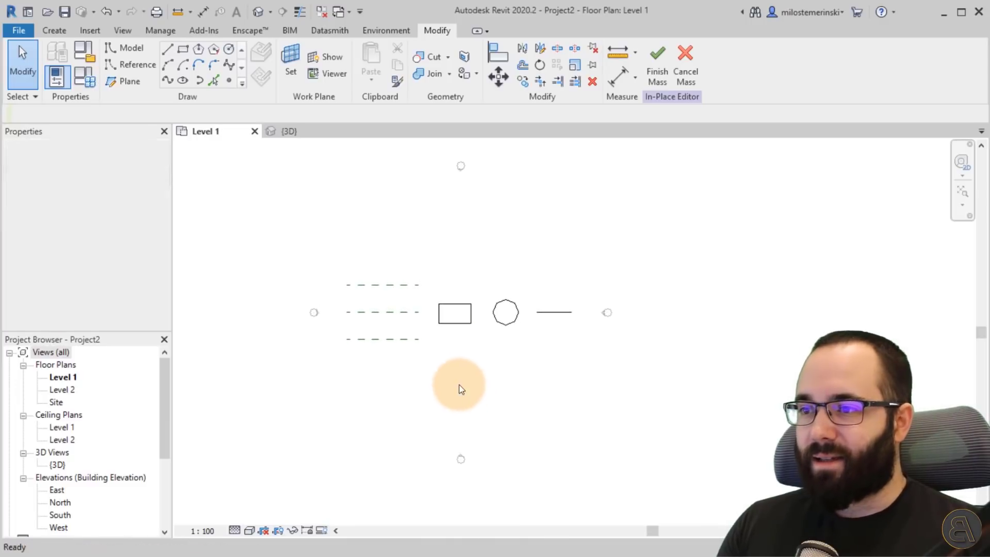
# Step: Open the South elevation from the Project Browser
pyautogui.click(474, 458)
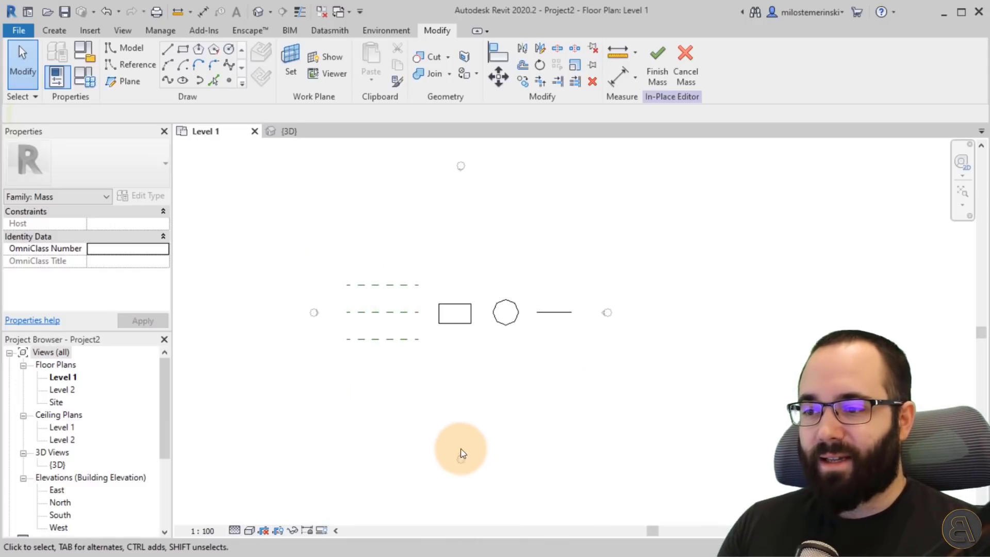
pyautogui.click(58, 526)
pyautogui.doubleClick(59, 515)
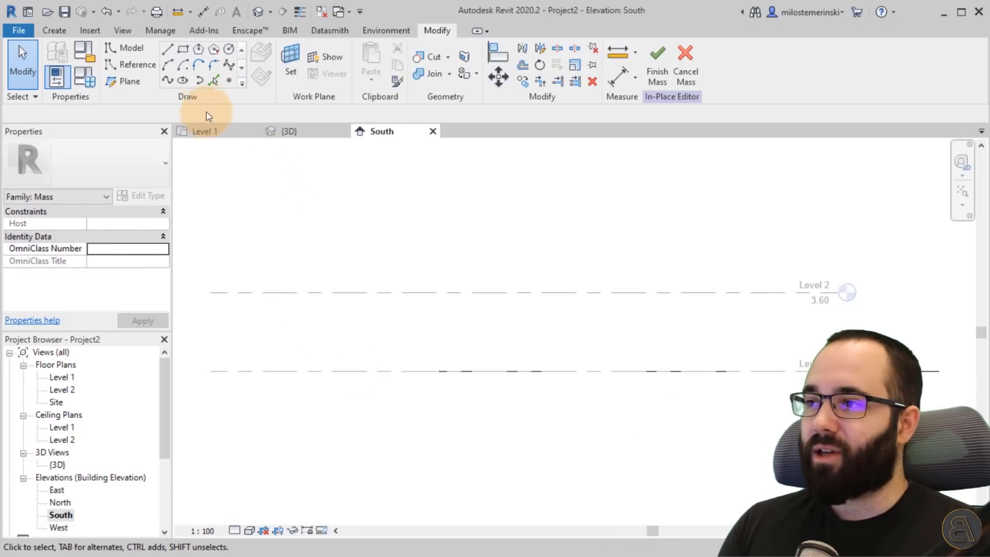
# Step: Start a rectangle sketch with Reference Plane : 1 as the work plane
pyautogui.click(184, 50)
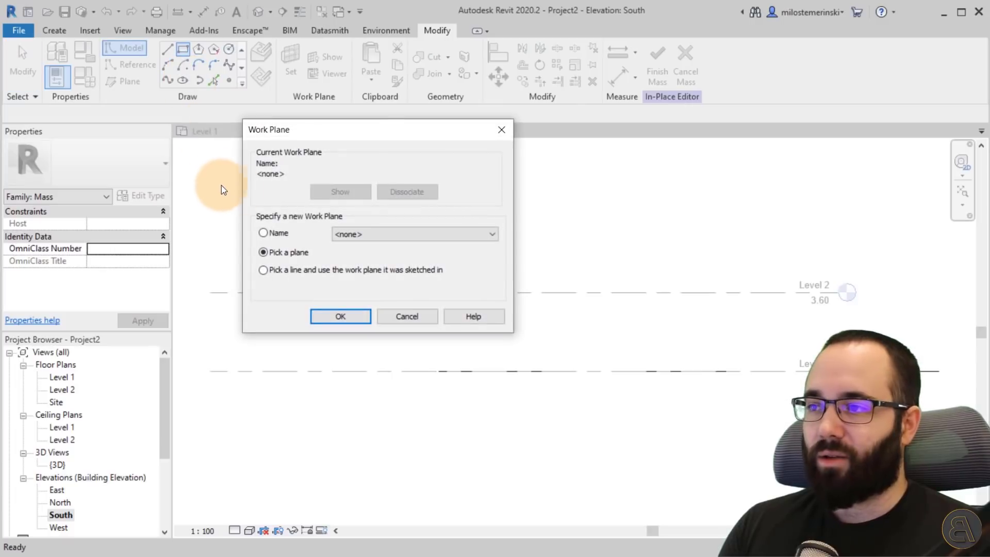
pyautogui.moveTo(353, 135); pyautogui.dragTo(335, 150)
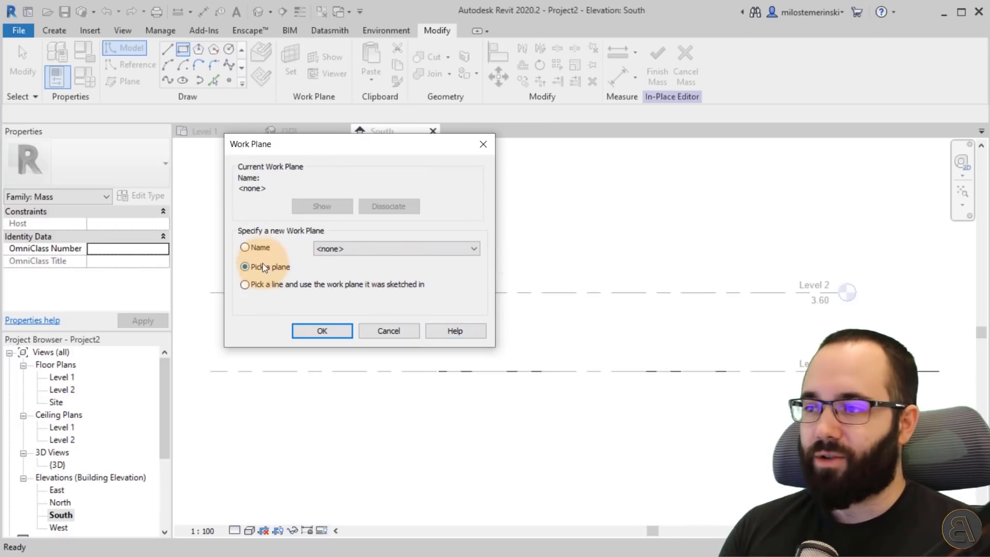
pyautogui.click(263, 248)
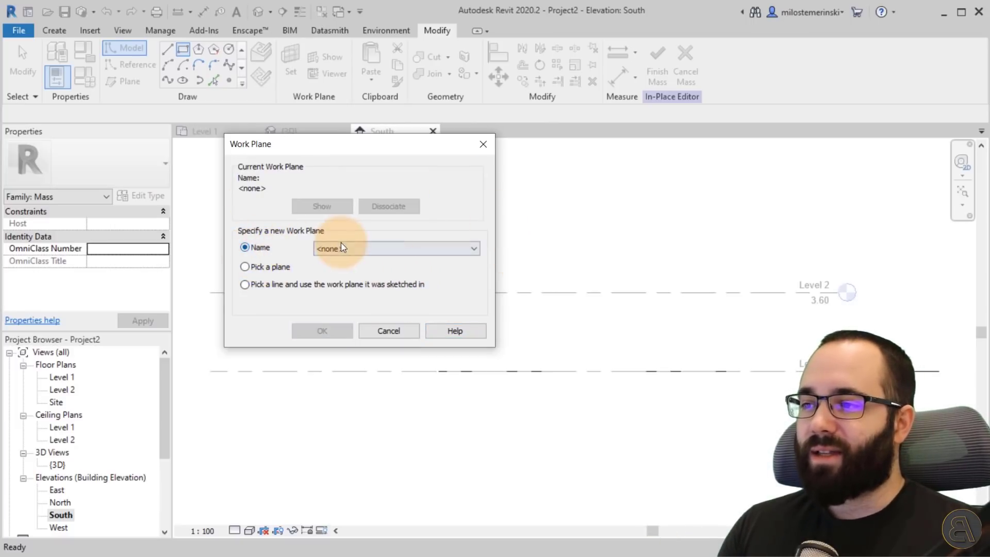
pyautogui.click(342, 248)
pyautogui.click(349, 290)
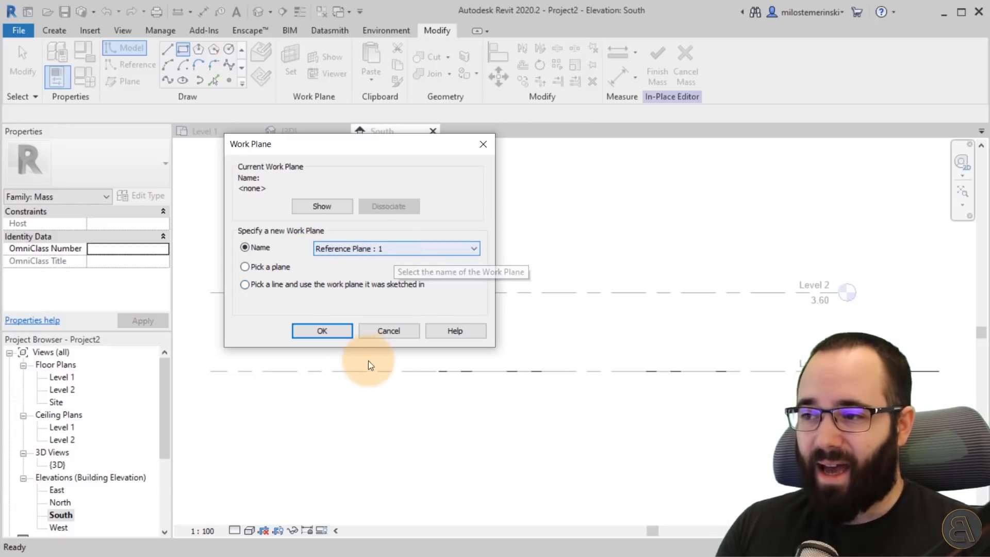
pyautogui.click(321, 331)
# Step: Pick two diagonal corners for the 5.4 × 1.1 rectangle on Reference Plane : 1, redoing a cancelled first try
pyautogui.moveTo(369, 330); pyautogui.dragTo(621, 336, button='middle')
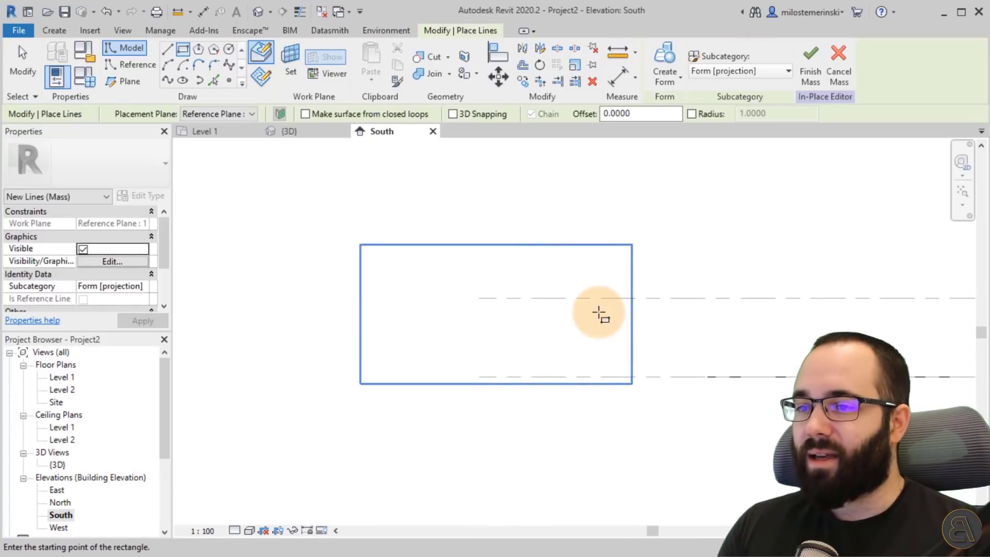
pyautogui.scroll(1, 481, 273)
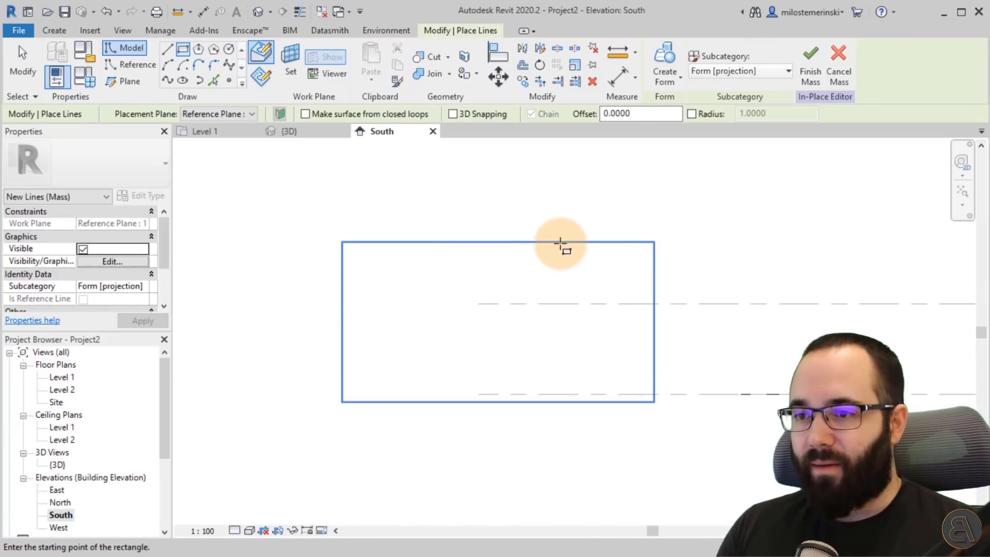
pyautogui.click(482, 209)
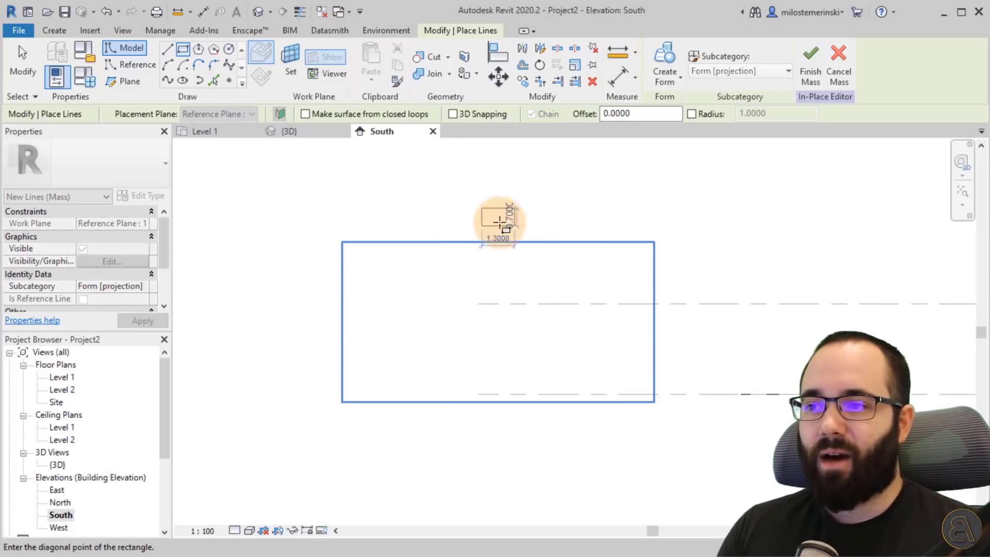
pyautogui.moveTo(510, 239); pyautogui.dragTo(436, 241, button='middle')
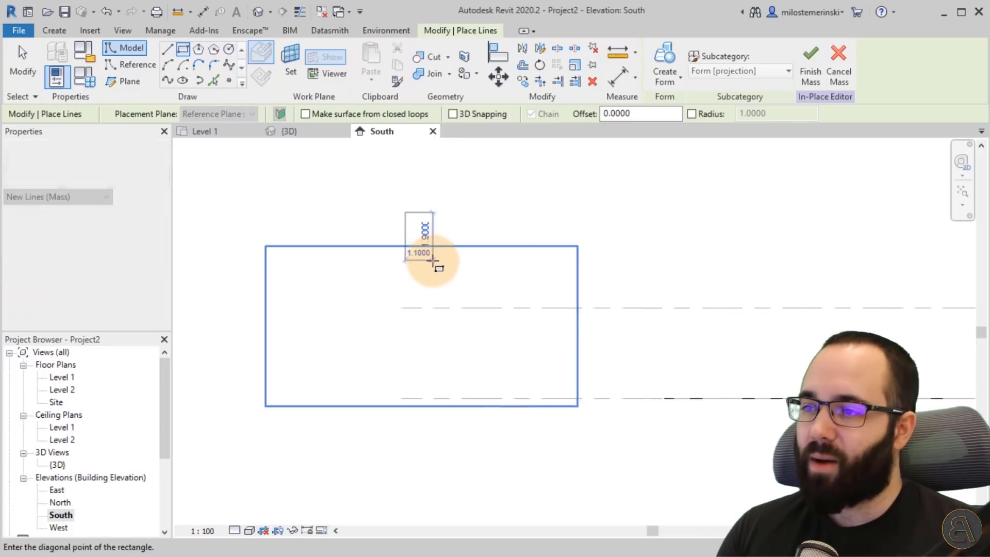
pyautogui.scroll(1, 438, 241)
pyautogui.press('Escape')
pyautogui.scroll(-1, 423, 278)
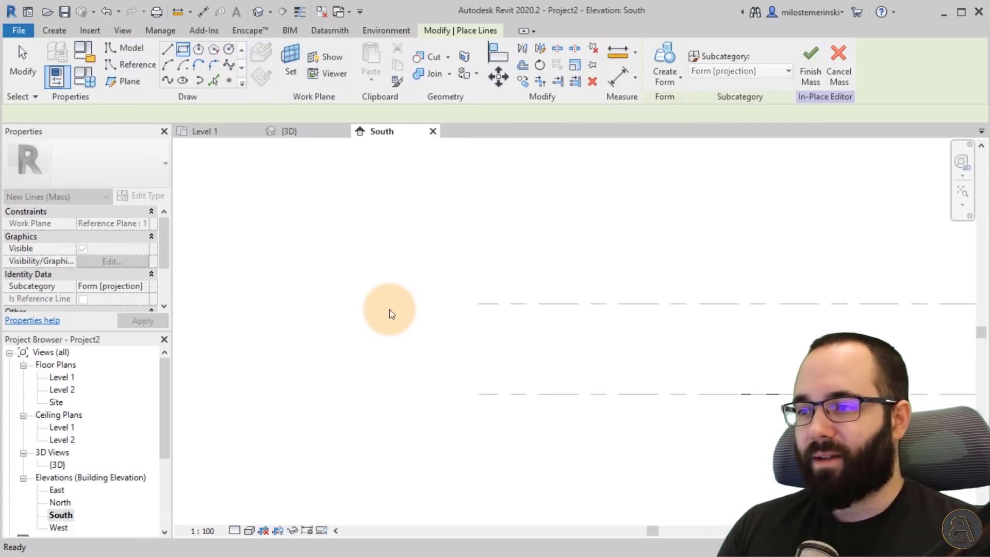
pyautogui.scroll(1, 449, 311)
pyautogui.moveTo(453, 335); pyautogui.dragTo(430, 333, button='middle')
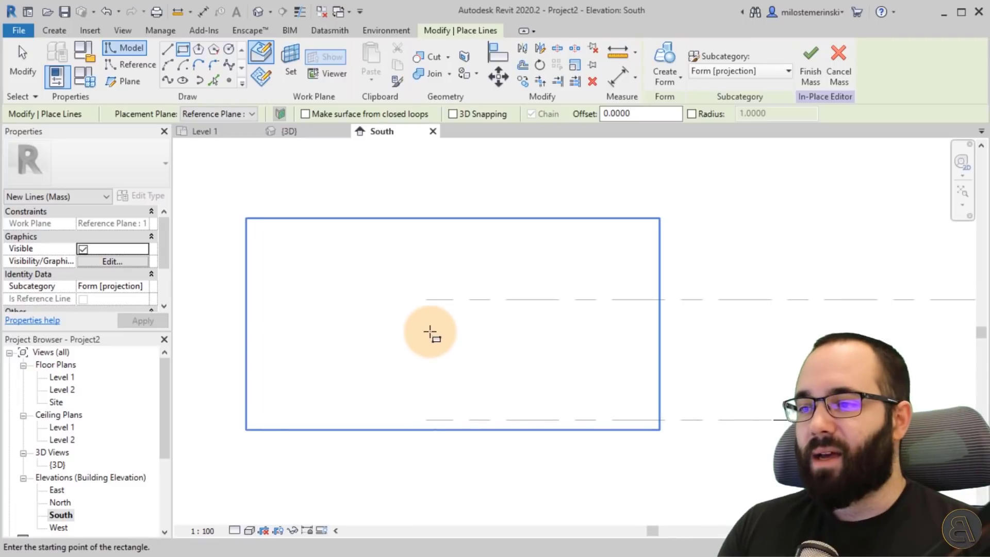
pyautogui.click(361, 328)
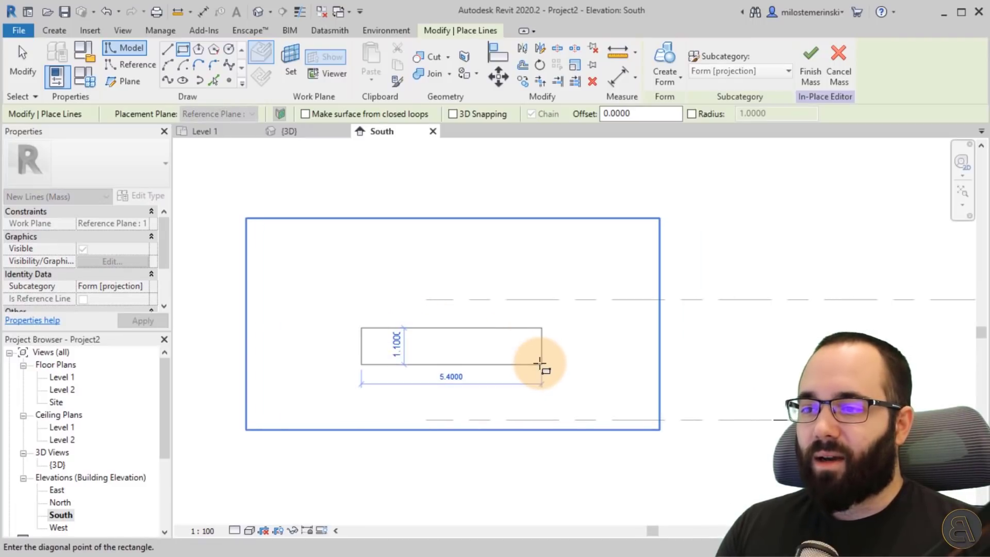
pyautogui.click(526, 374)
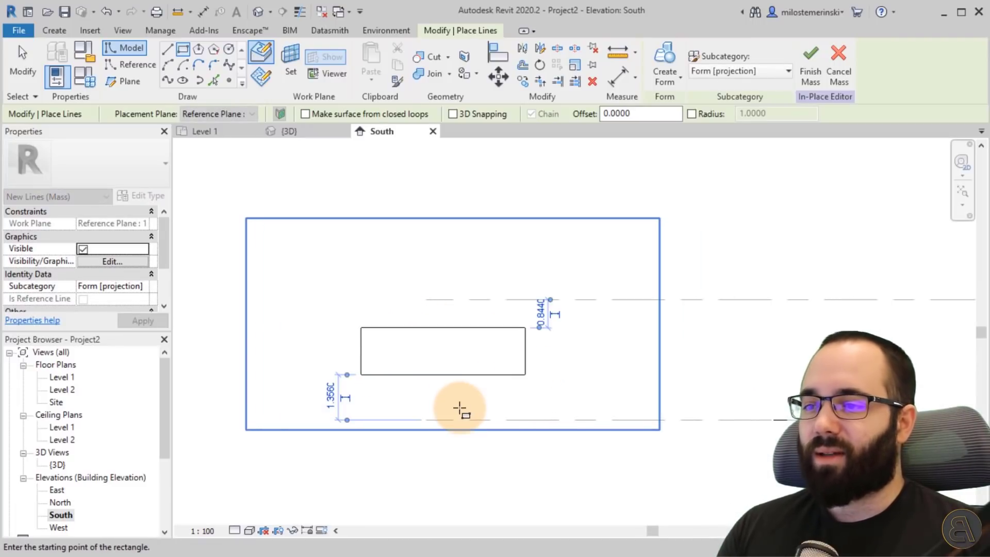
pyautogui.press('Escape')
pyautogui.press('Escape')
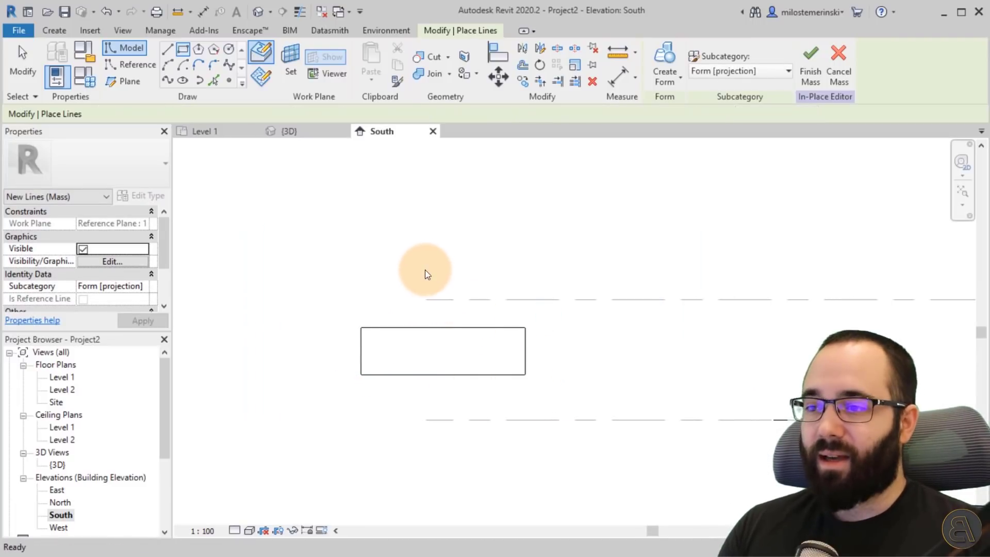
# Step: In 3D, copy the rectangle and paste it aligned in place, hosted on Reference Plane : 2
pyautogui.click(304, 129)
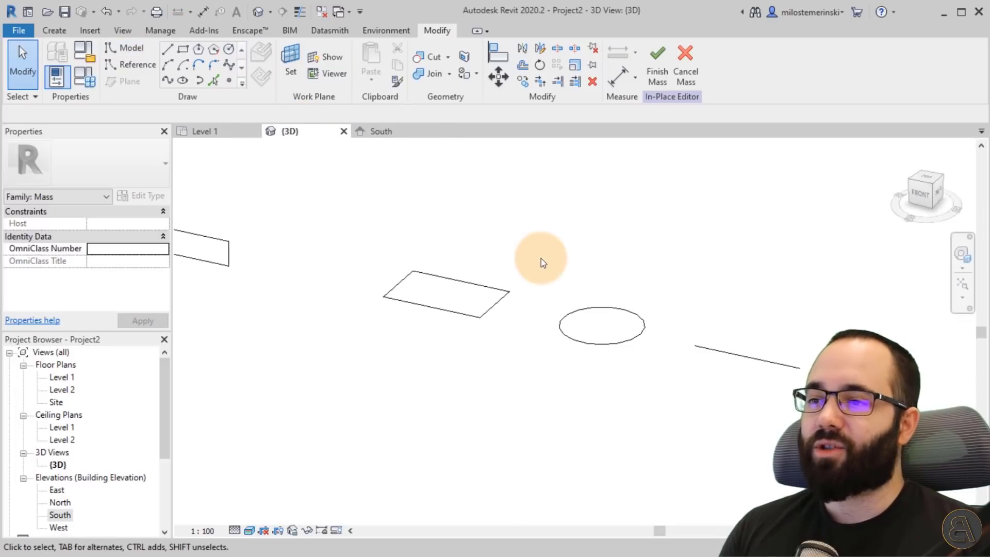
pyautogui.moveTo(540, 259)
pyautogui.keyDown('shift'); pyautogui.mouseDown(button='middle')
pyautogui.moveTo(477, 274)
pyautogui.moveTo(494, 261)
pyautogui.moveTo(452, 283)
pyautogui.mouseUp(button='middle'); pyautogui.keyUp('shift')
pyautogui.scroll(2, 389, 293)
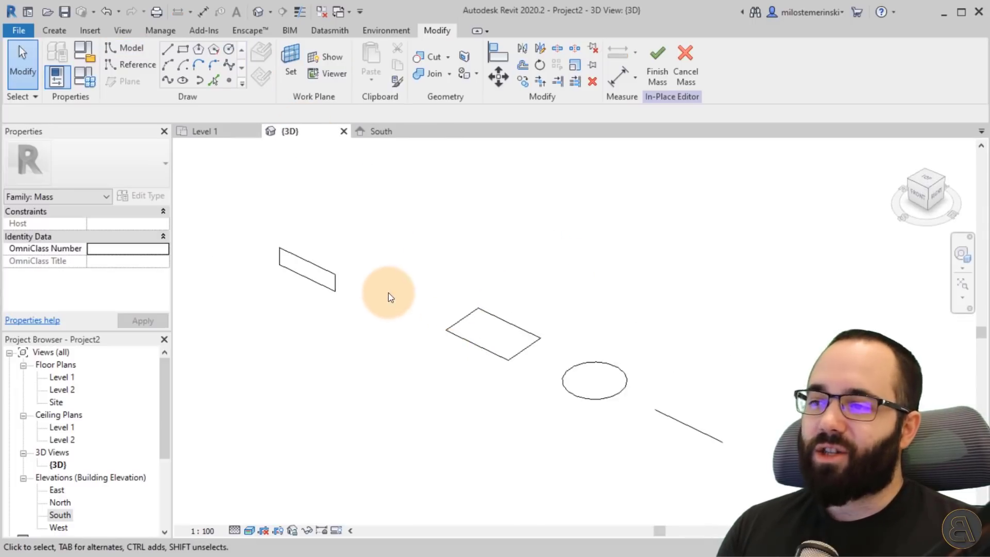
pyautogui.moveTo(389, 293)
pyautogui.mouseDown(button='middle')
pyautogui.moveTo(382, 399)
pyautogui.moveTo(371, 388)
pyautogui.mouseUp(button='middle')
pyautogui.press('Tab')
pyautogui.click(362, 356)
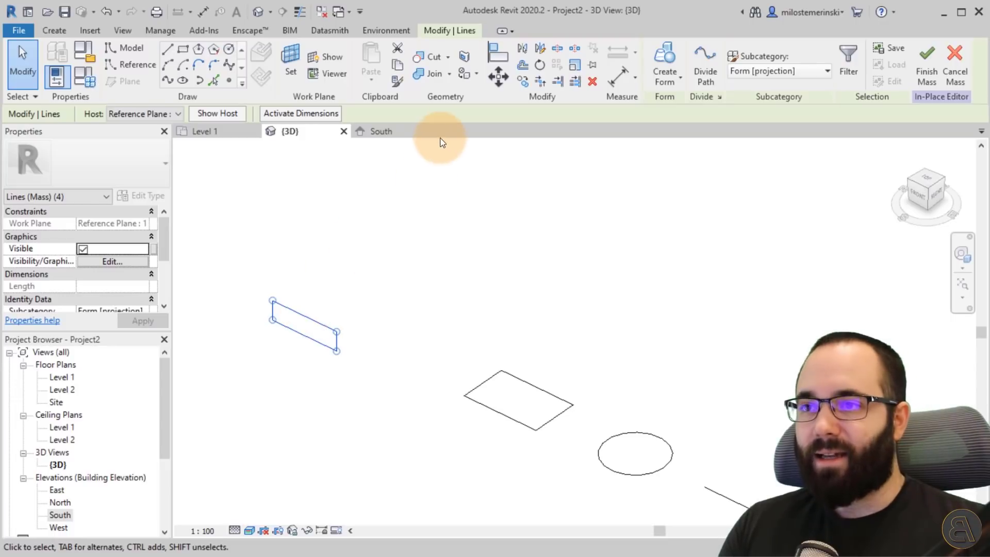
pyautogui.click(395, 66)
pyautogui.click(376, 85)
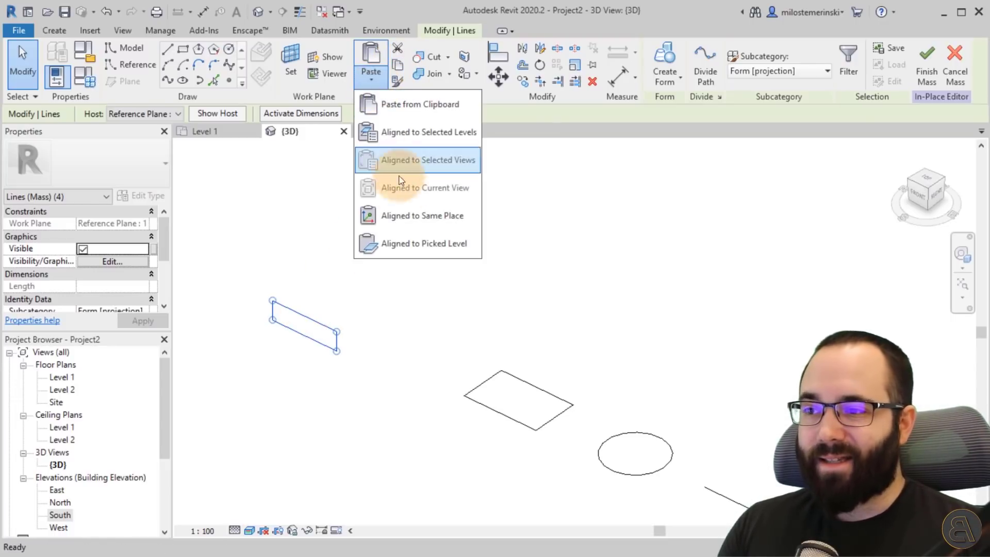
pyautogui.click(397, 221)
pyautogui.scroll(-1, 350, 256)
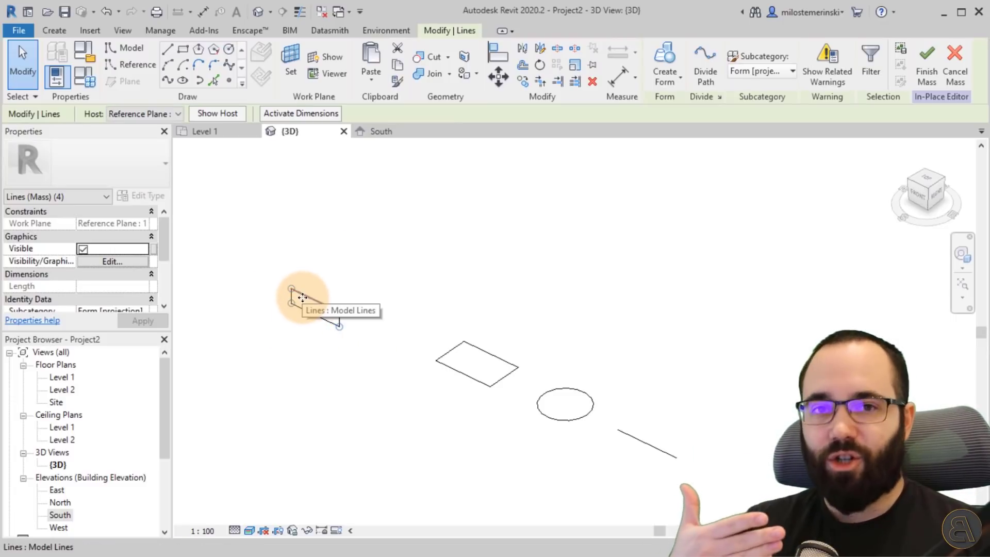
pyautogui.click(138, 115)
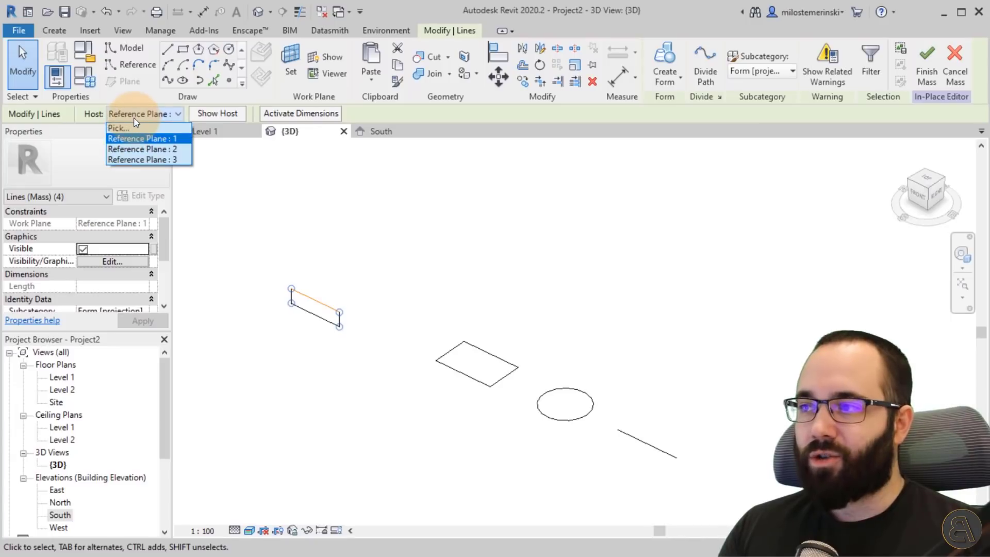
pyautogui.click(129, 152)
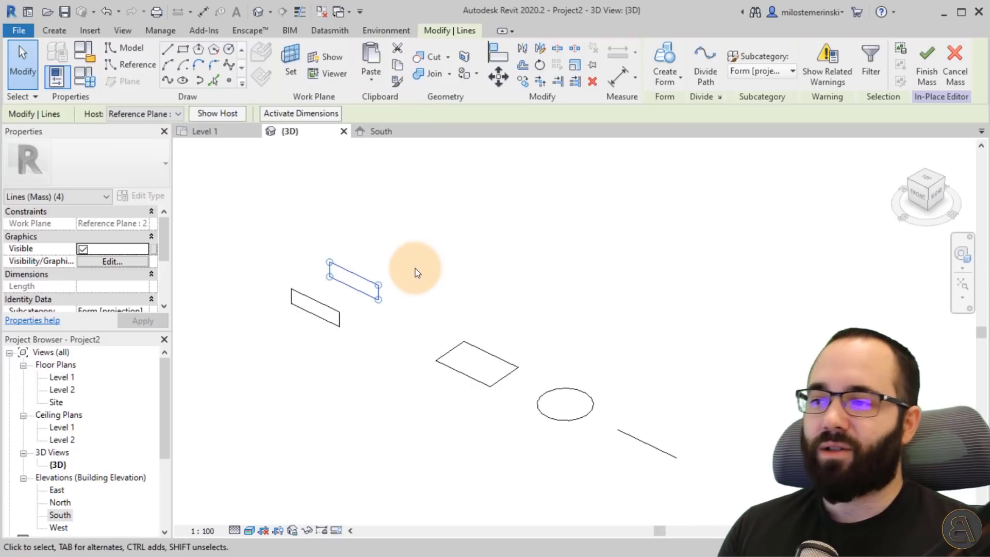
pyautogui.click(354, 242)
# Step: Paste another aligned copy onto Reference Plane : 3, then go back to the Level 1 plan
pyautogui.click(367, 81)
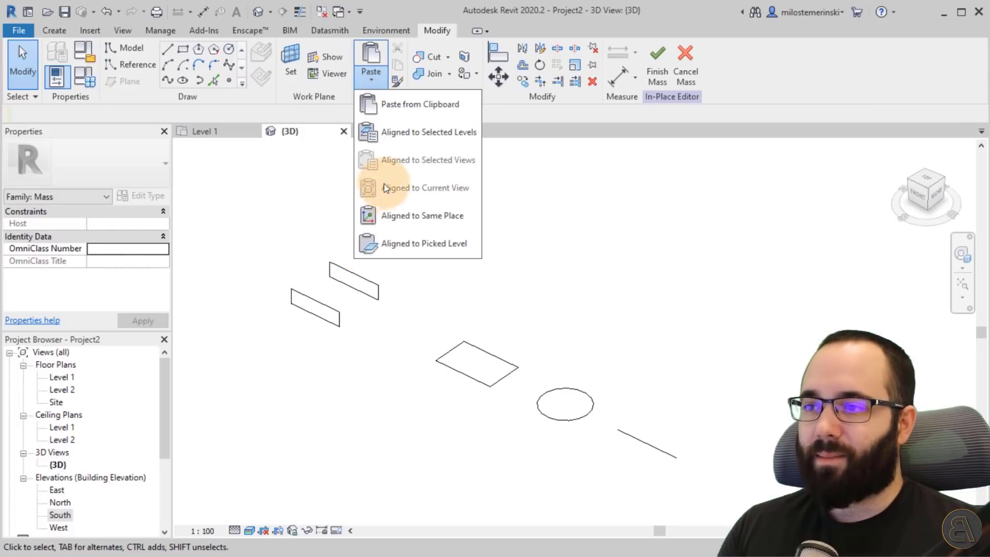
pyautogui.click(395, 215)
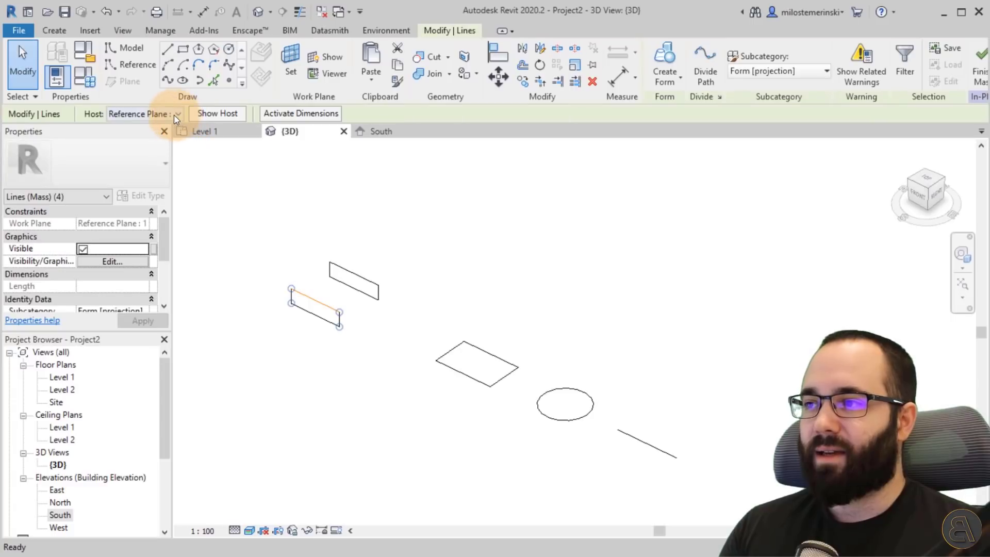
pyautogui.click(165, 116)
pyautogui.click(157, 160)
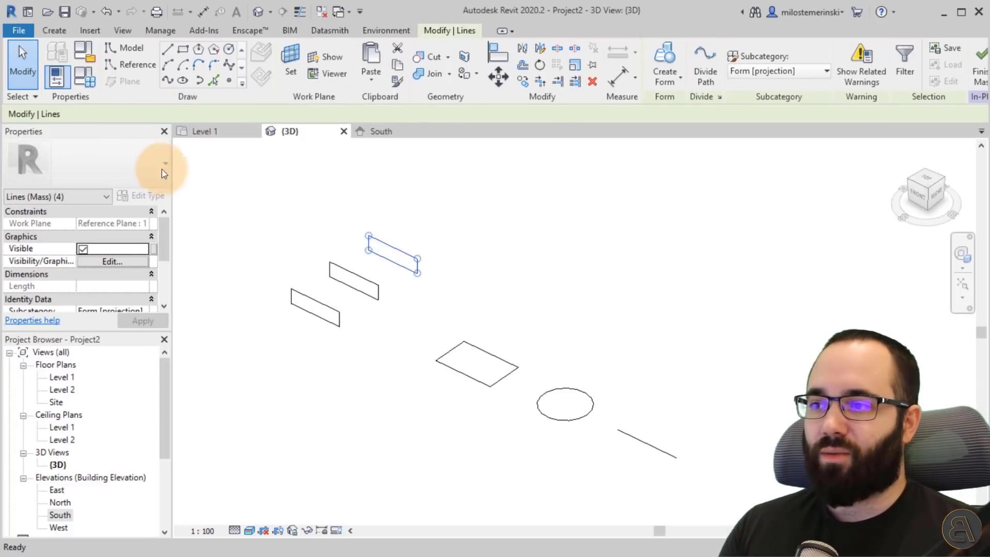
pyautogui.click(428, 293)
pyautogui.keyDown('shift'); pyautogui.moveTo(387, 335); pyautogui.dragTo(354, 276, button='middle'); pyautogui.keyUp('shift')
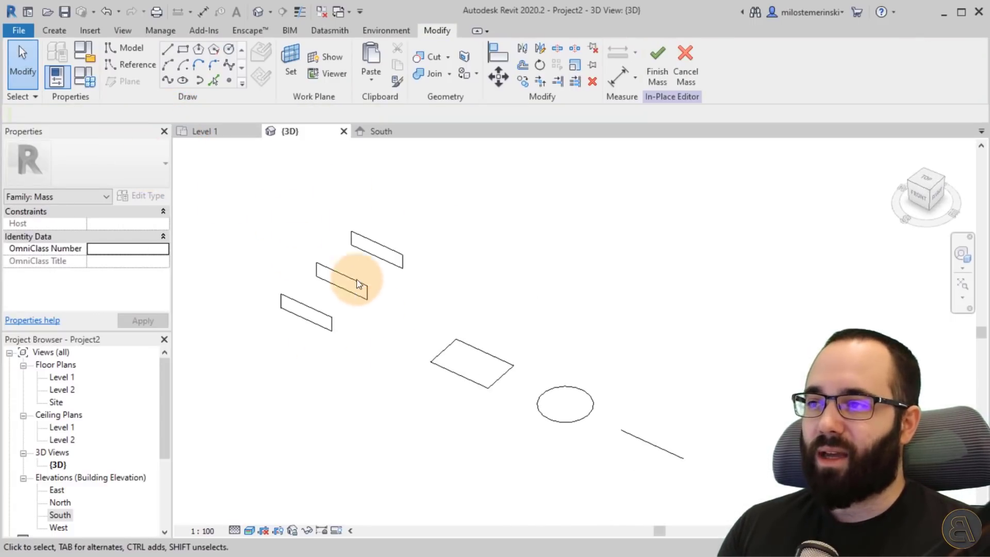
pyautogui.click(219, 132)
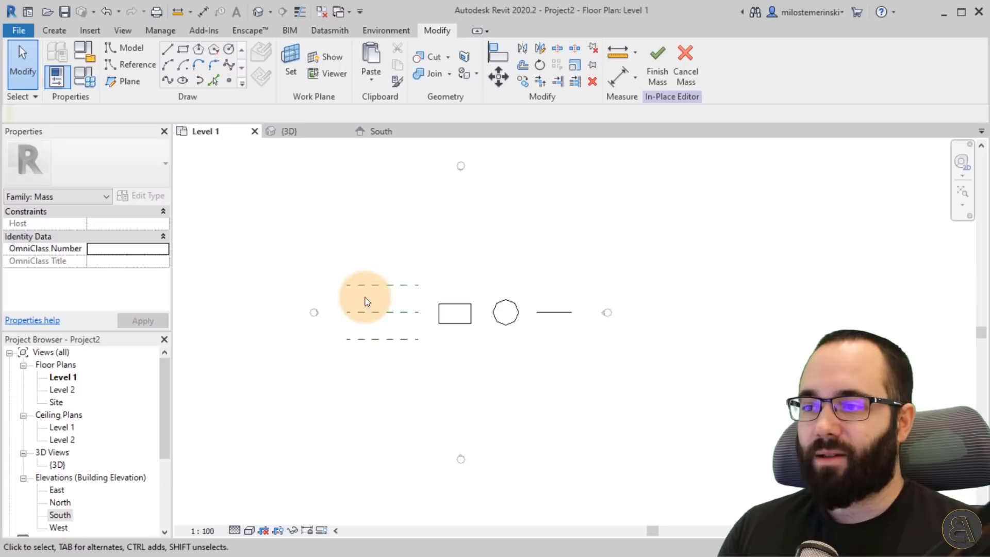
# Step: Raise the middle rectangle's top edge and lower its bottom edge to make it much taller
pyautogui.click(299, 127)
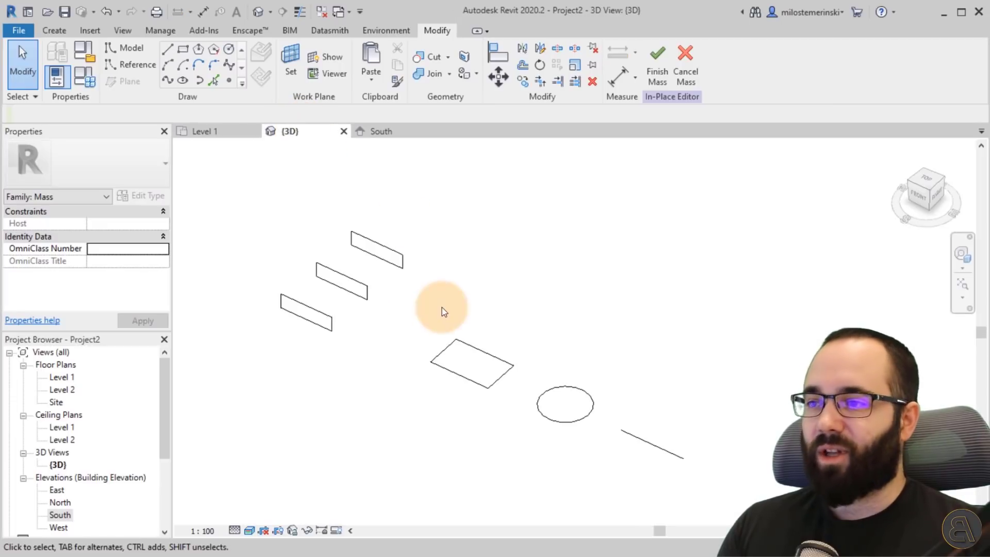
pyautogui.keyDown('shift'); pyautogui.moveTo(442, 310); pyautogui.dragTo(339, 277, button='middle'); pyautogui.keyUp('shift')
pyautogui.scroll(3, 339, 278)
pyautogui.press('Tab')
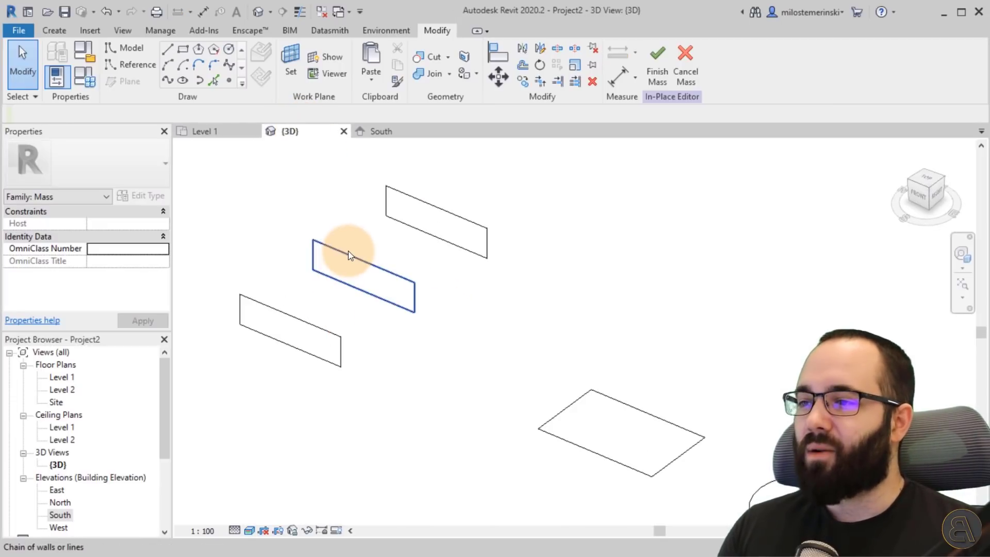
pyautogui.click(380, 268)
pyautogui.click(369, 281)
pyautogui.press('Tab')
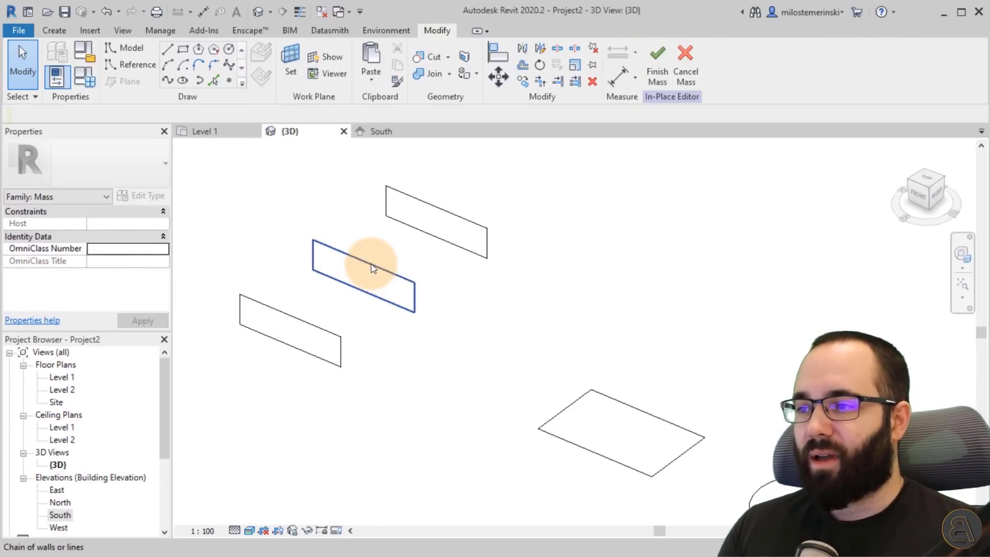
pyautogui.click(374, 268)
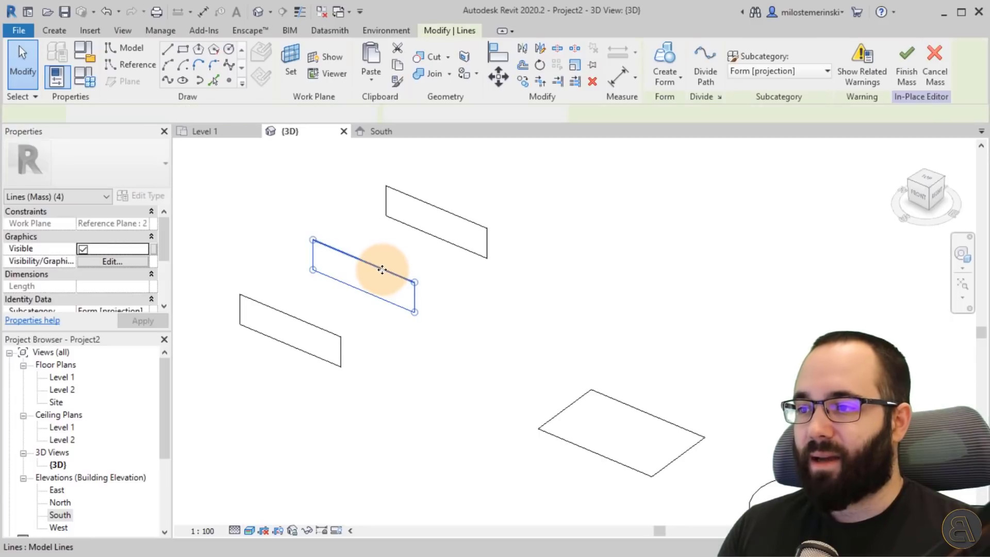
pyautogui.moveTo(386, 255); pyautogui.dragTo(386, 236)
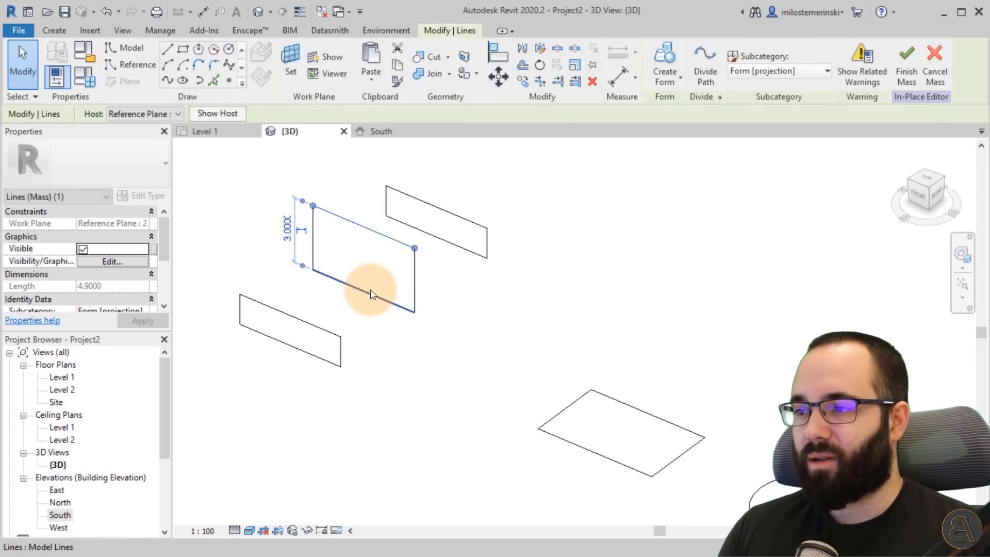
pyautogui.moveTo(372, 294); pyautogui.dragTo(364, 320)
pyautogui.click(473, 242)
# Step: Drag the upper rectangle's right edge left to make it narrower
pyautogui.press('Tab')
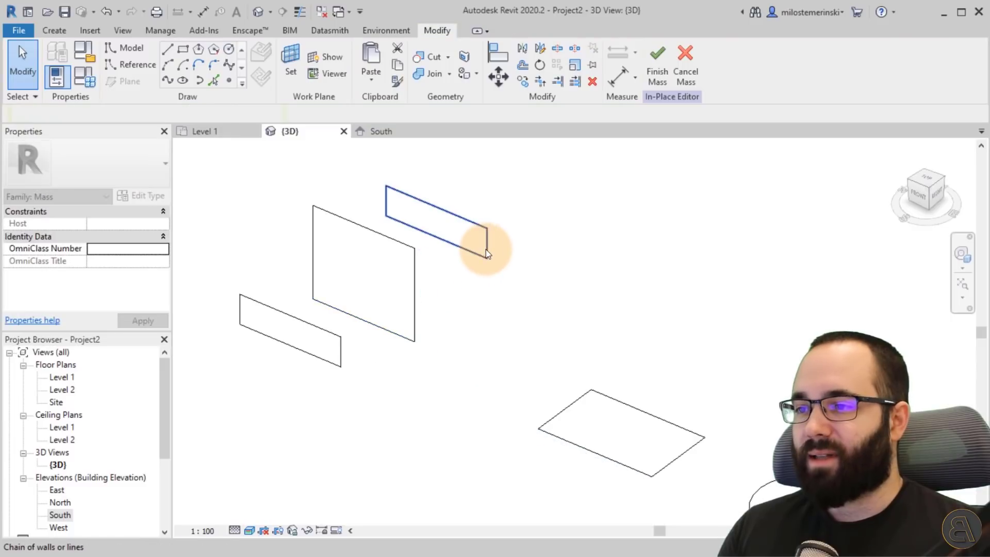
pyautogui.click(484, 248)
pyautogui.moveTo(482, 247)
pyautogui.mouseDown()
pyautogui.moveTo(444, 232)
pyautogui.moveTo(481, 246)
pyautogui.mouseUp()
pyautogui.click(511, 261)
pyautogui.press('Tab')
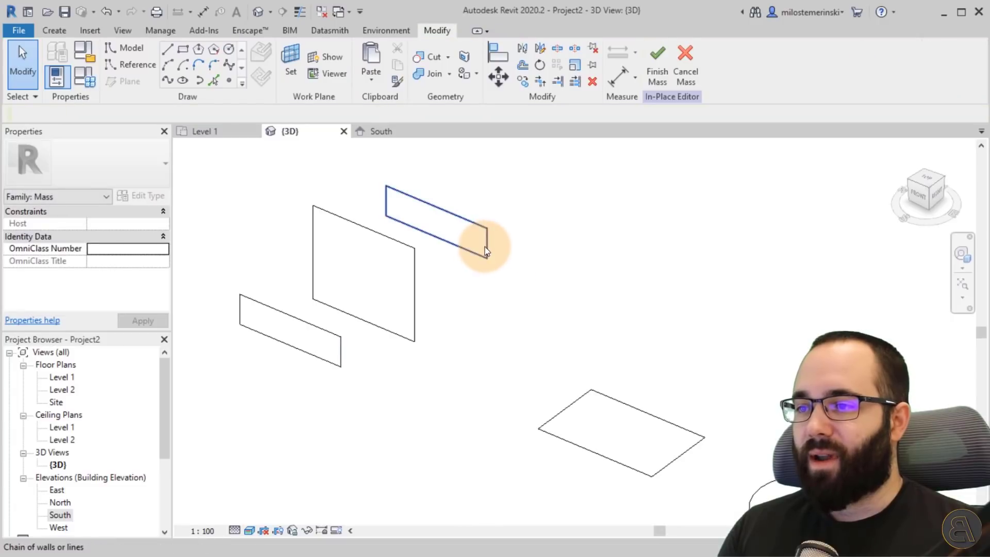
pyautogui.click(488, 246)
pyautogui.moveTo(484, 238); pyautogui.dragTo(436, 278)
pyautogui.keyDown('shift'); pyautogui.moveTo(457, 343); pyautogui.dragTo(463, 302, button='middle'); pyautogui.keyUp('shift')
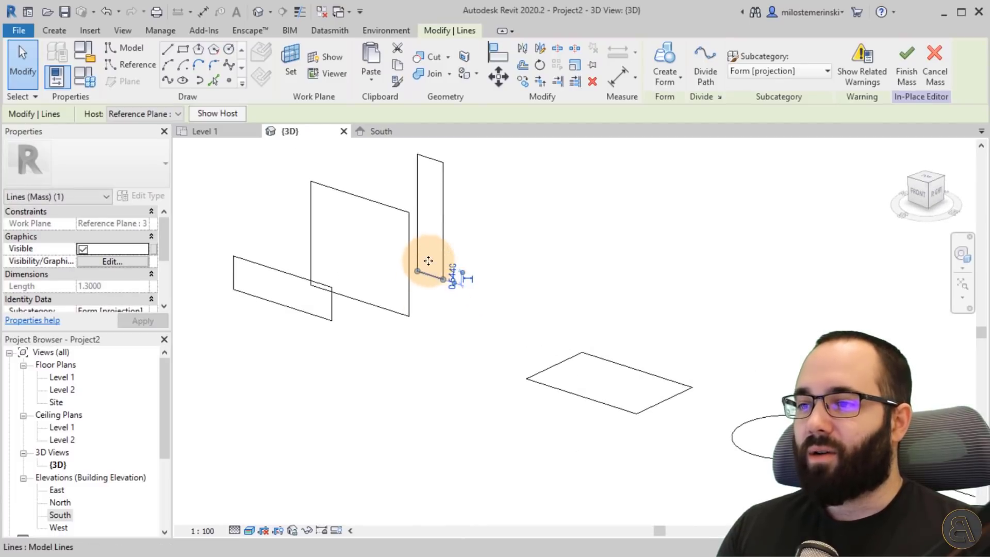
pyautogui.click(426, 302)
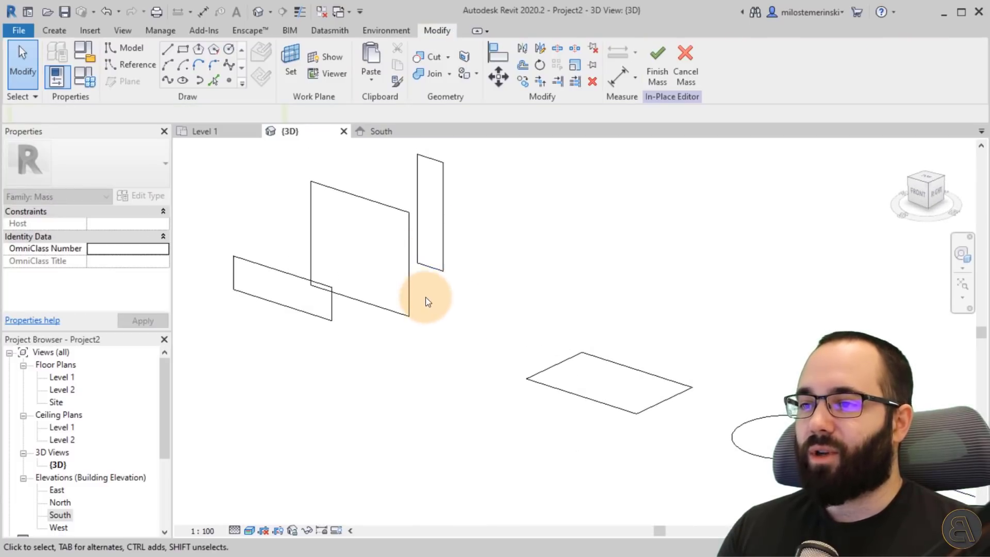
pyautogui.keyDown('shift'); pyautogui.moveTo(427, 302); pyautogui.dragTo(398, 363, button='middle'); pyautogui.keyUp('shift')
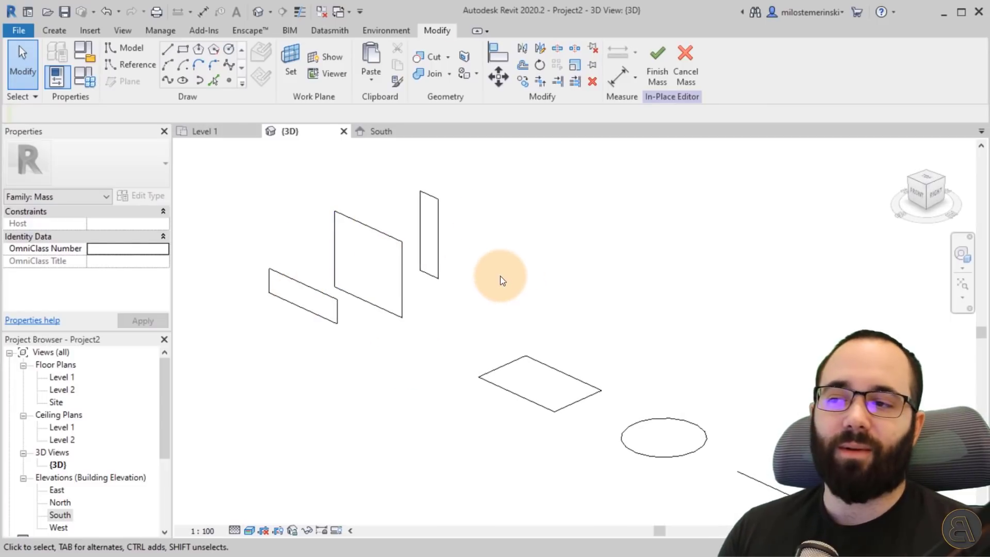
# Step: Set the 3D view's visual style to Shaded
pyautogui.scroll(-3, 504, 258)
pyautogui.keyDown('shift'); pyautogui.moveTo(504, 258); pyautogui.dragTo(361, 268, button='middle'); pyautogui.keyUp('shift')
pyautogui.scroll(2, 389, 285)
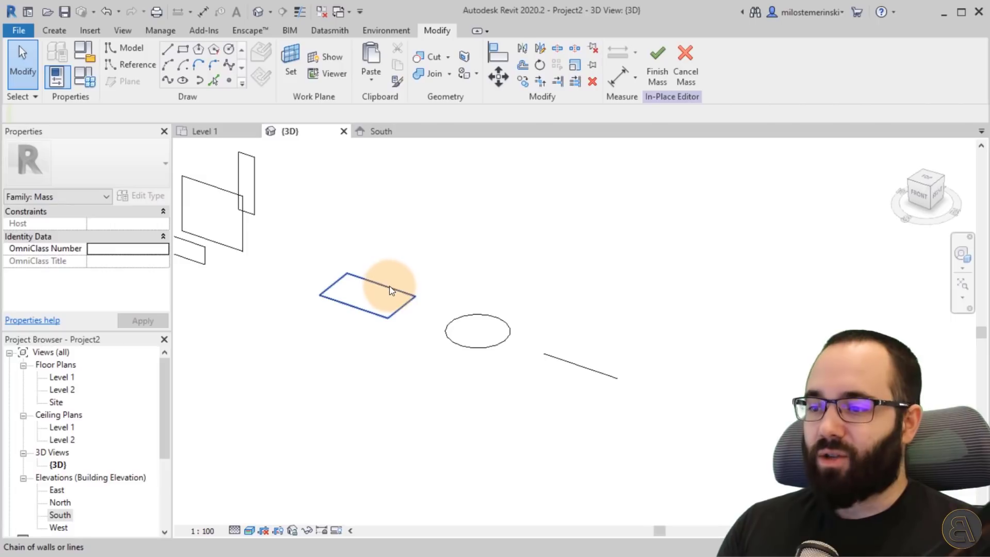
pyautogui.click(250, 531)
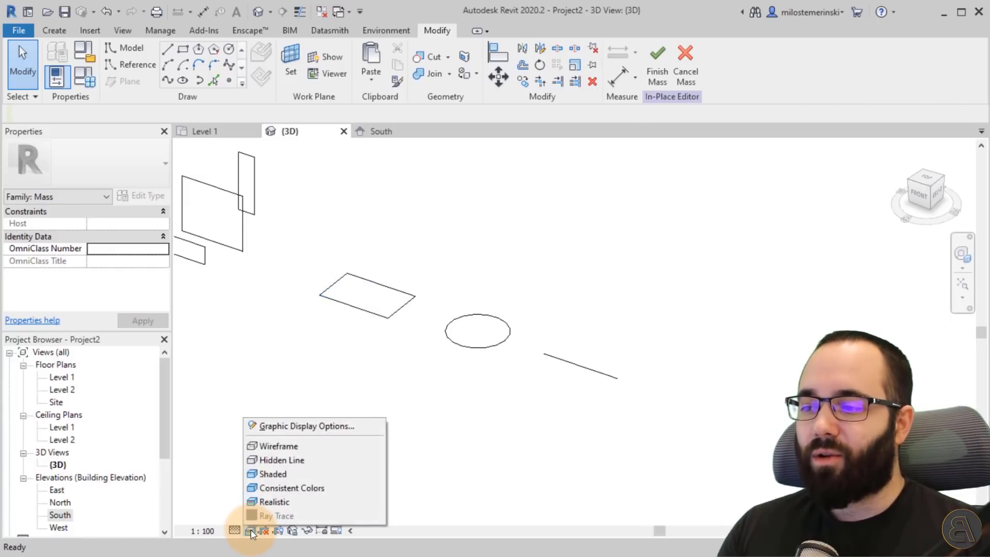
pyautogui.click(264, 474)
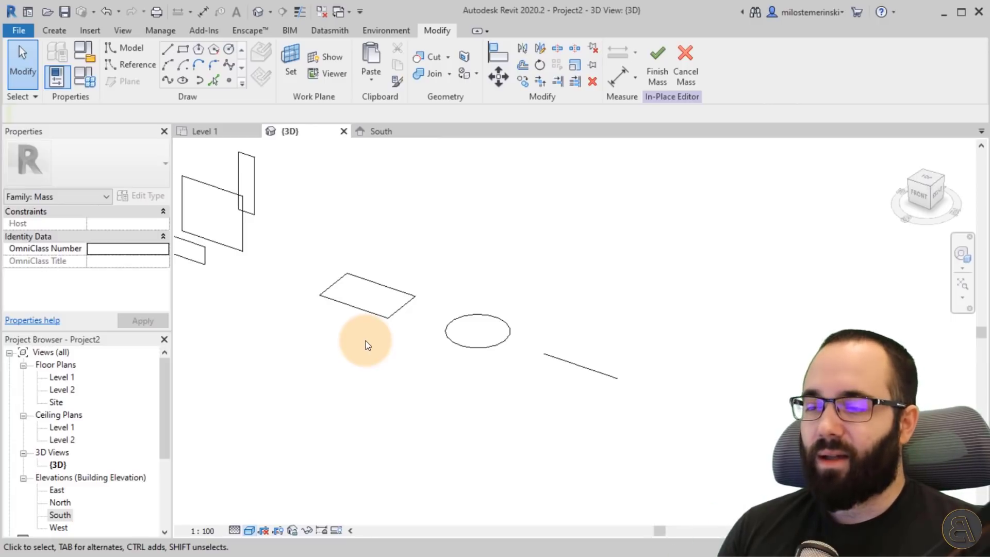
# Step: Extrude the 6.0000 straight line into a 2.0000-tall vertical surface form, undoing a trial tilt
pyautogui.moveTo(401, 336); pyautogui.dragTo(285, 328, button='middle')
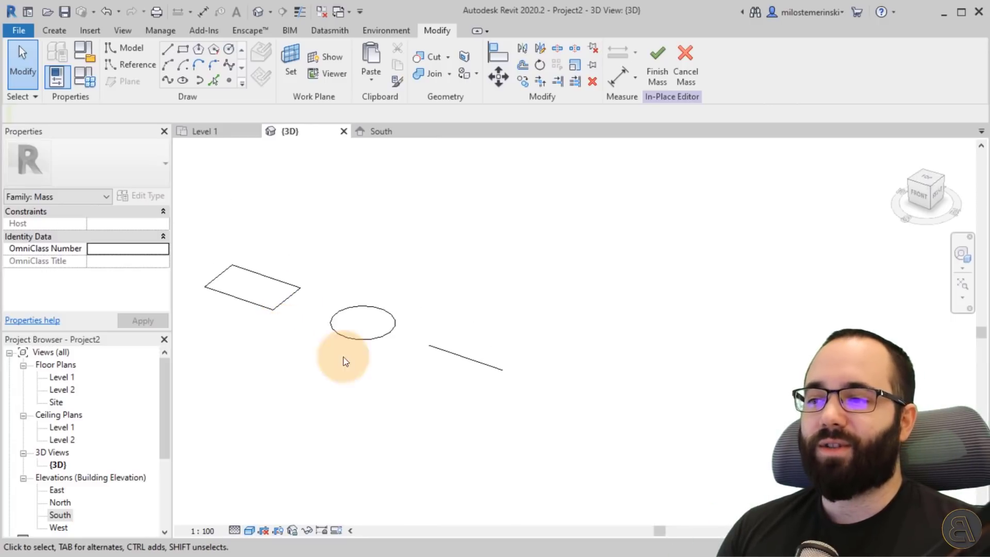
pyautogui.scroll(4, 464, 361)
pyautogui.moveTo(475, 390); pyautogui.dragTo(398, 394, button='middle')
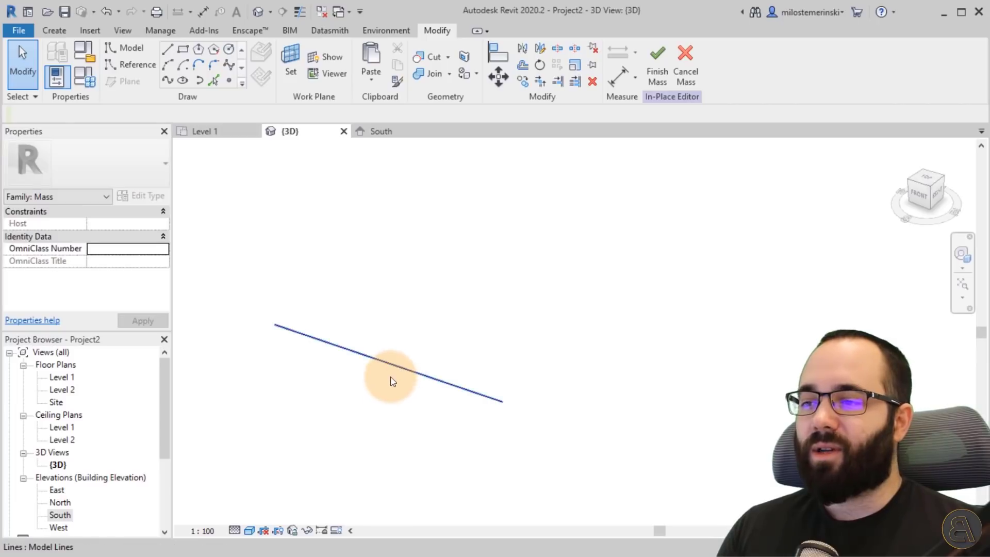
pyautogui.click(385, 364)
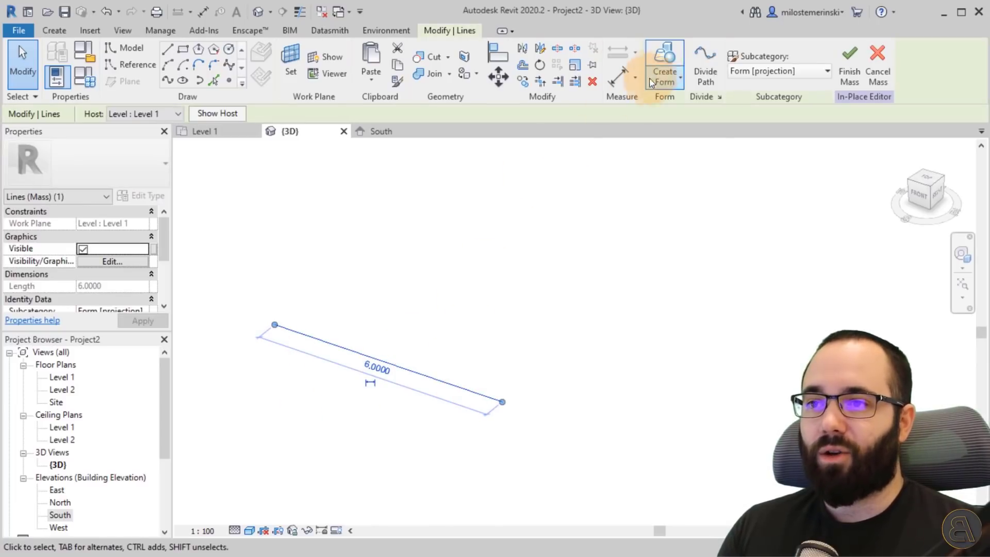
pyautogui.click(666, 59)
pyautogui.press('Escape')
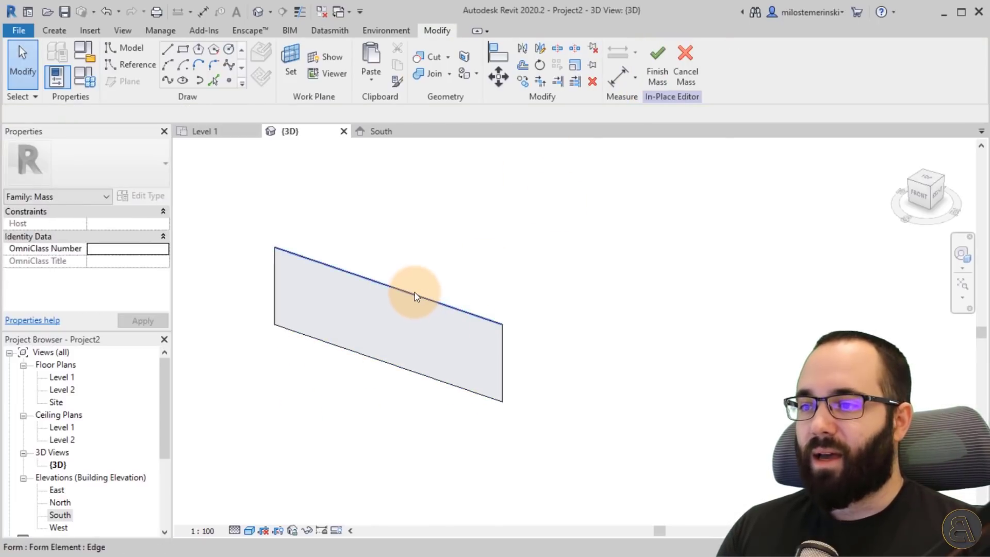
pyautogui.click(421, 237)
pyautogui.keyDown('shift'); pyautogui.moveTo(435, 281); pyautogui.dragTo(177, 47, button='middle'); pyautogui.keyUp('shift')
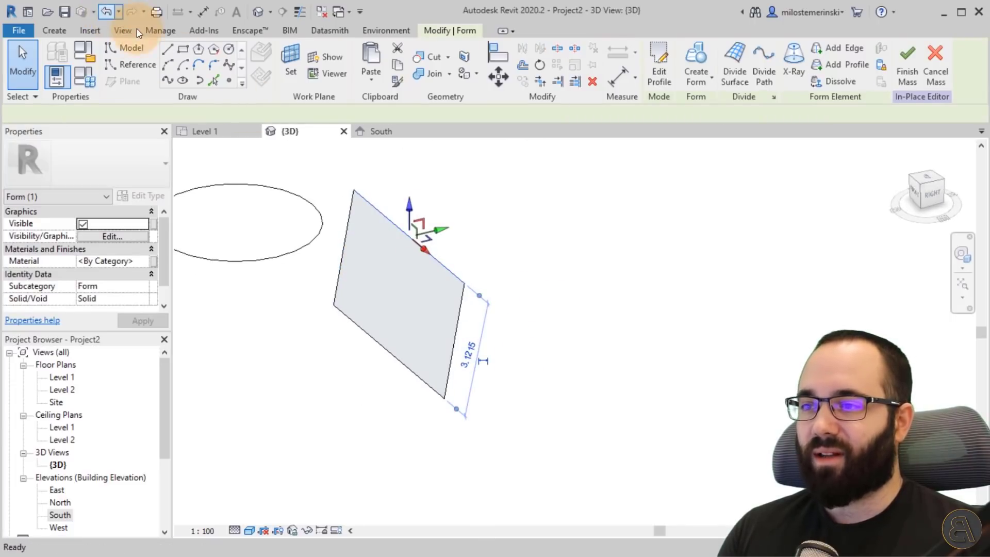
pyautogui.click(106, 11)
pyautogui.keyDown('shift'); pyautogui.moveTo(487, 284); pyautogui.dragTo(536, 288, button='middle'); pyautogui.keyUp('shift')
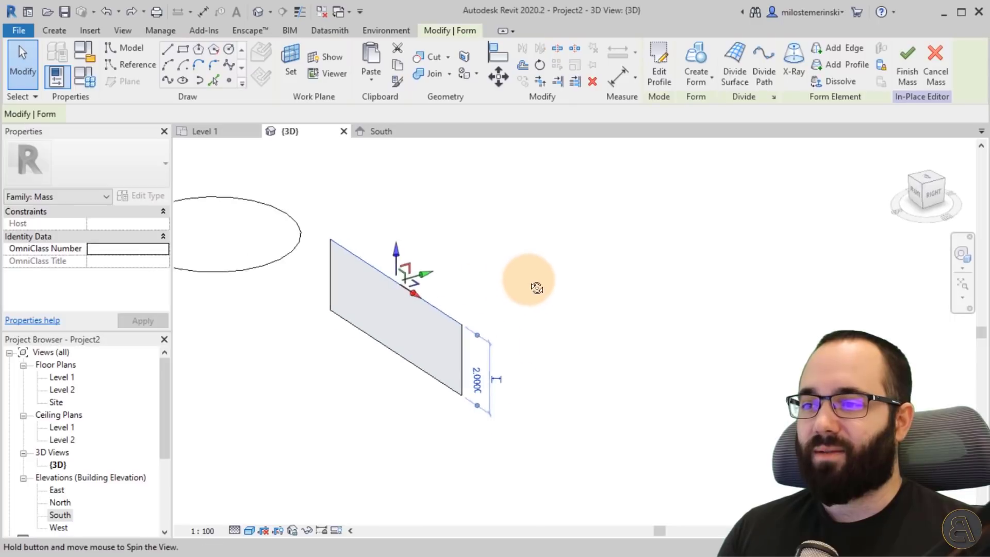
pyautogui.click(537, 288)
pyautogui.scroll(-3, 699, 331)
# Step: Create a sphere form from the ellipse
pyautogui.moveTo(699, 332); pyautogui.dragTo(504, 354, button='middle')
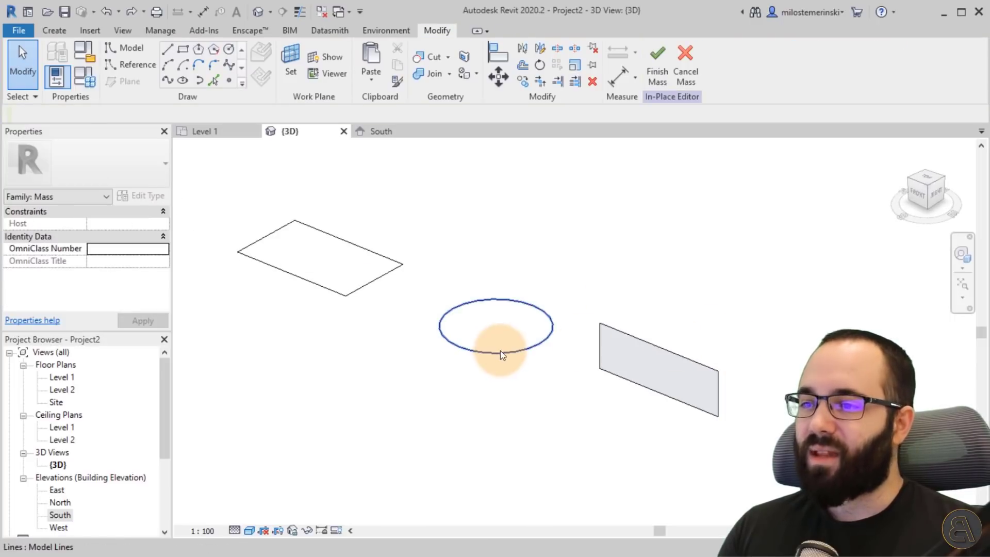
pyautogui.click(522, 395)
pyautogui.moveTo(521, 395); pyautogui.dragTo(450, 382, button='middle')
pyautogui.scroll(2, 451, 383)
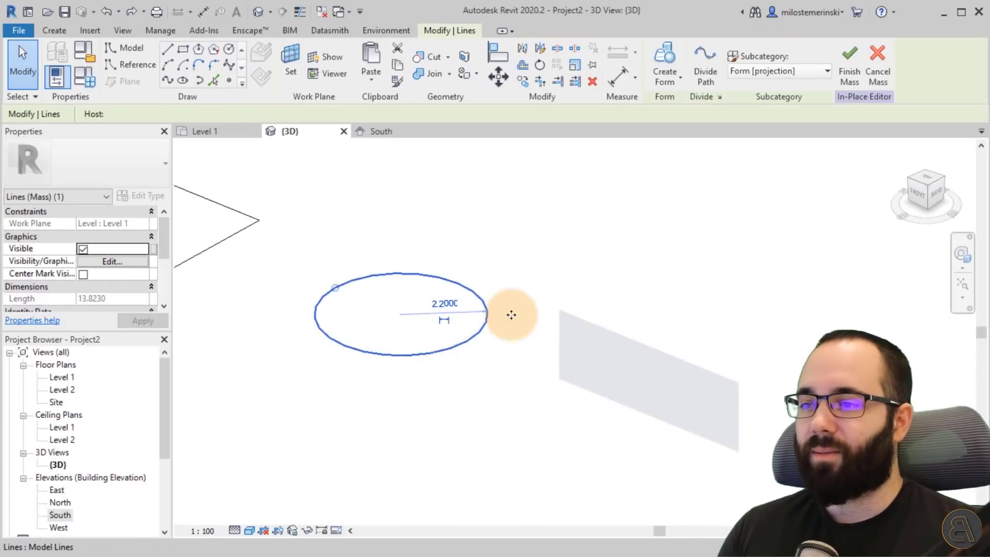
pyautogui.click(664, 66)
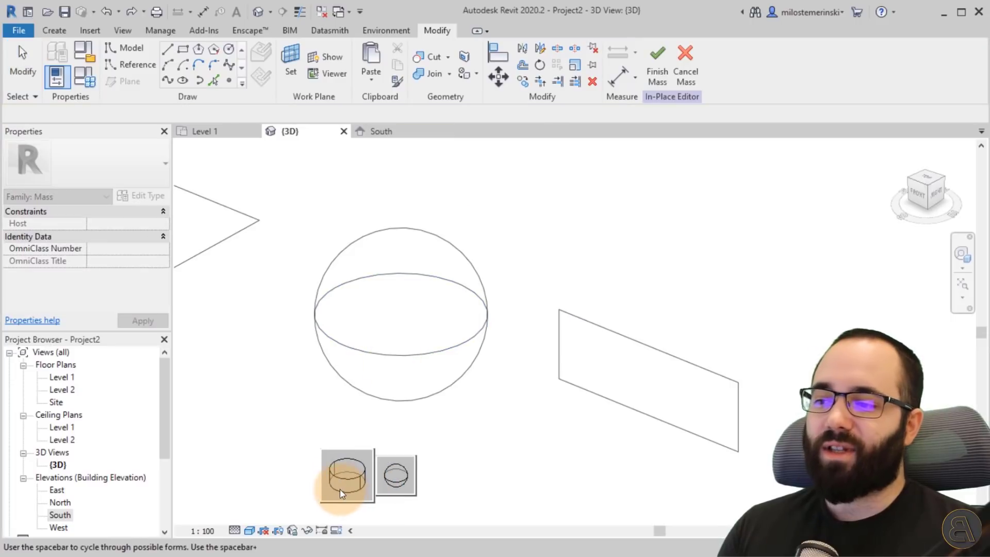
pyautogui.click(387, 483)
pyautogui.scroll(-1, 413, 421)
pyautogui.moveTo(413, 422)
pyautogui.keyDown('shift'); pyautogui.mouseDown(button='middle')
pyautogui.moveTo(401, 376)
pyautogui.moveTo(389, 455)
pyautogui.moveTo(393, 435)
pyautogui.moveTo(371, 371)
pyautogui.mouseUp(button='middle'); pyautogui.keyUp('shift')
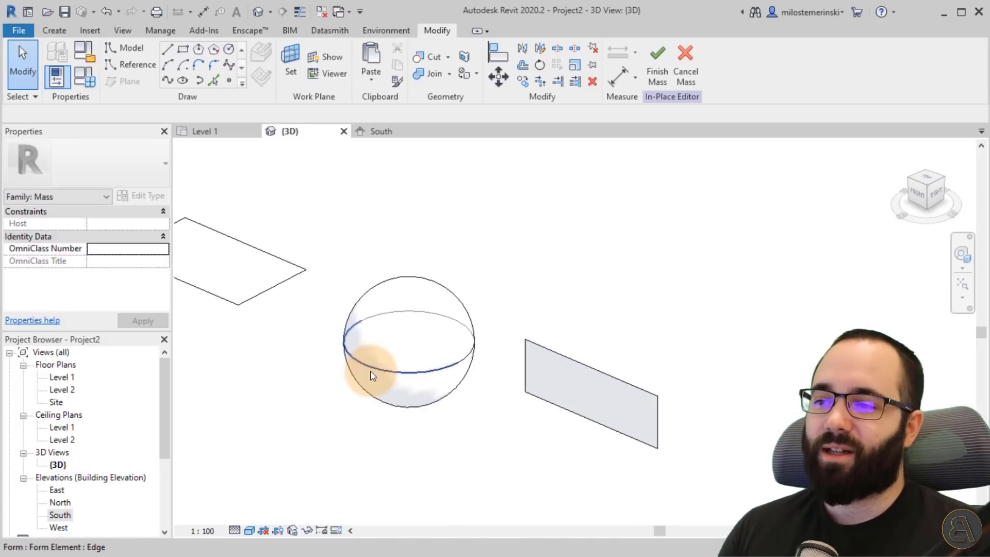
pyautogui.scroll(1, 403, 391)
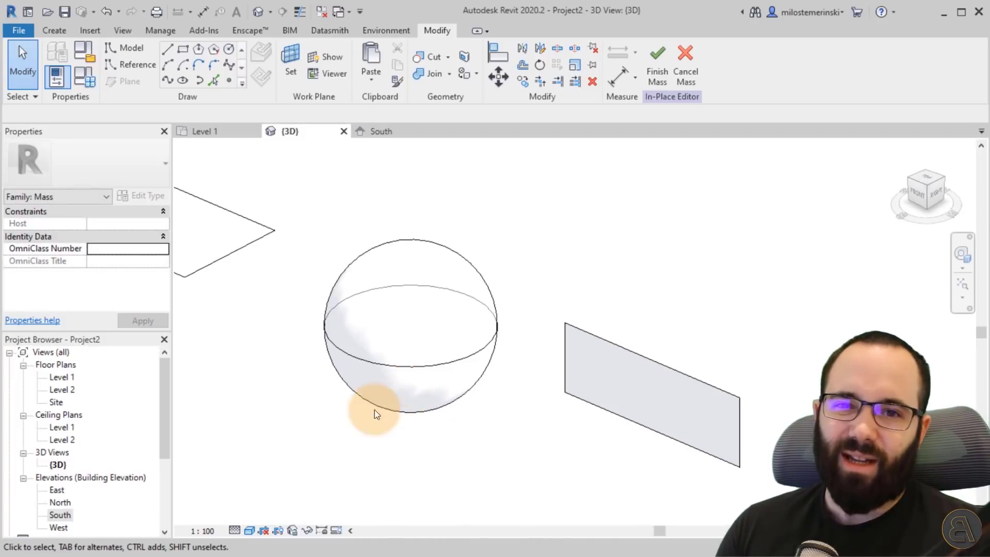
# Step: Extrude the flat rectangle into a solid box form
pyautogui.moveTo(286, 379)
pyautogui.mouseDown(button='middle')
pyautogui.moveTo(491, 382)
pyautogui.moveTo(336, 360)
pyautogui.mouseUp(button='middle')
pyautogui.scroll(-1, 485, 379)
pyautogui.click(480, 375)
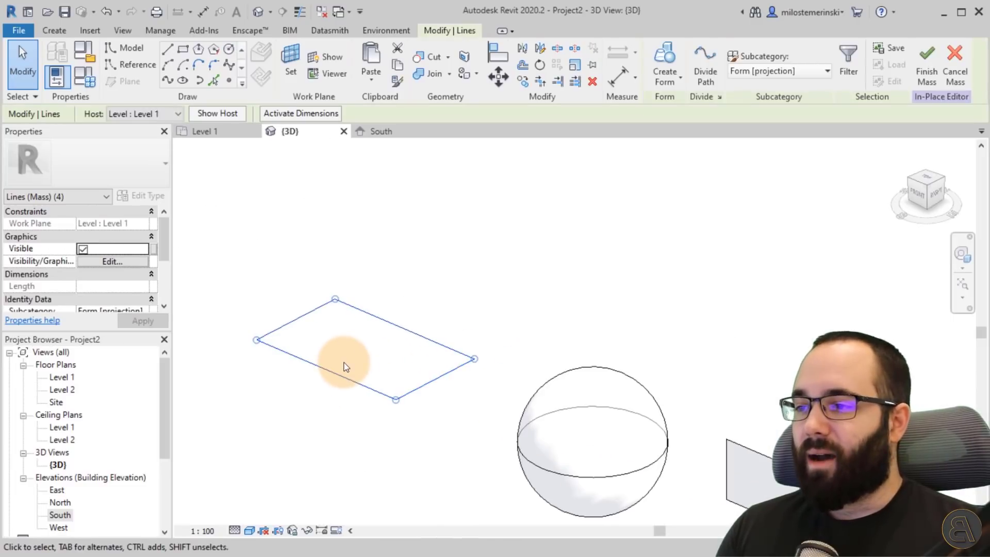
pyautogui.click(671, 58)
pyautogui.click(324, 425)
pyautogui.keyDown('shift'); pyautogui.moveTo(324, 425); pyautogui.dragTo(305, 221, button='middle'); pyautogui.keyUp('shift')
# Step: Loft the three upright rectangle profiles into one curved, quarter-round solid
pyautogui.moveTo(265, 192); pyautogui.dragTo(528, 444)
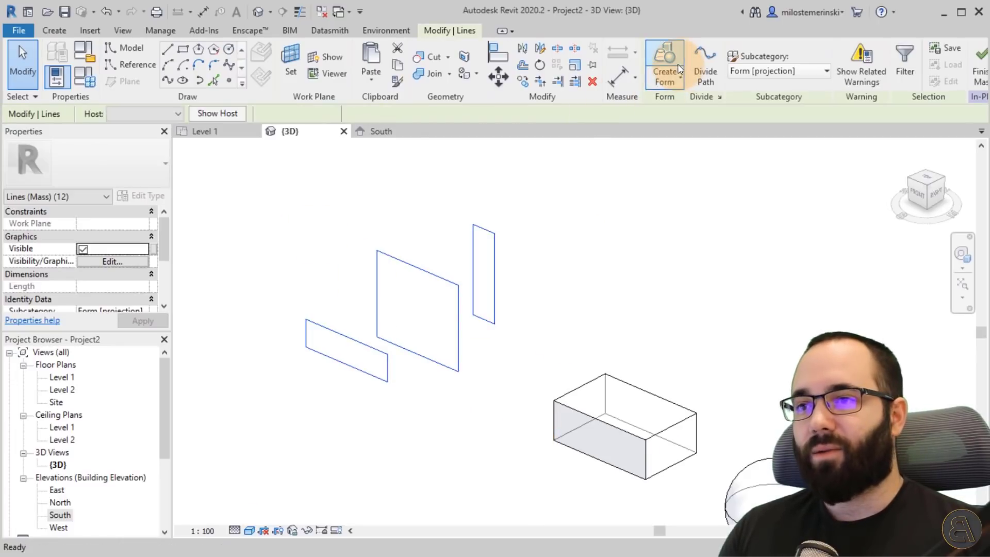
pyautogui.click(665, 60)
pyautogui.click(396, 392)
pyautogui.keyDown('shift'); pyautogui.moveTo(430, 420); pyautogui.dragTo(411, 292, button='middle'); pyautogui.keyUp('shift')
pyautogui.scroll(5, 450, 338)
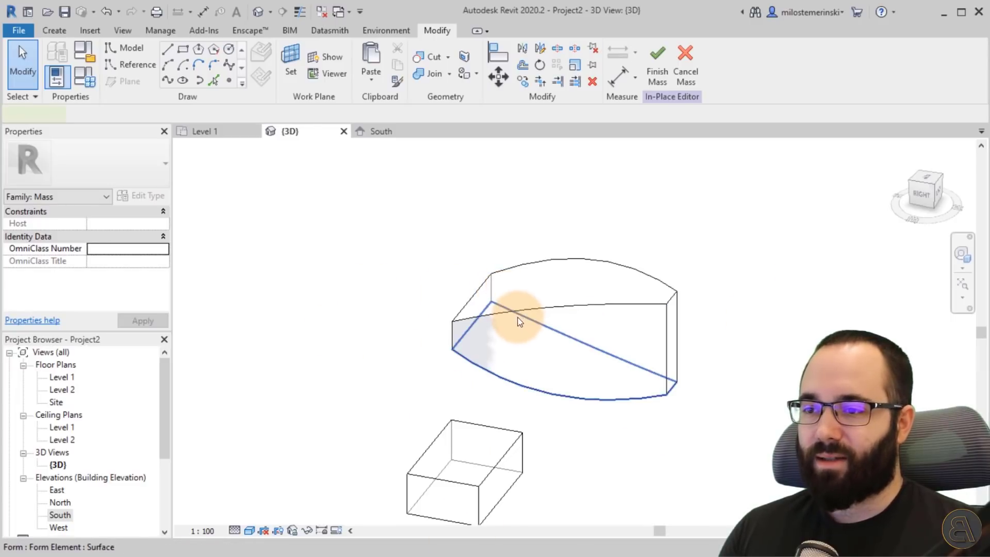
pyautogui.click(515, 320)
pyautogui.keyDown('shift'); pyautogui.moveTo(516, 319); pyautogui.dragTo(426, 360, button='middle'); pyautogui.keyUp('shift')
pyautogui.scroll(-3, 358, 296)
pyautogui.click(358, 296)
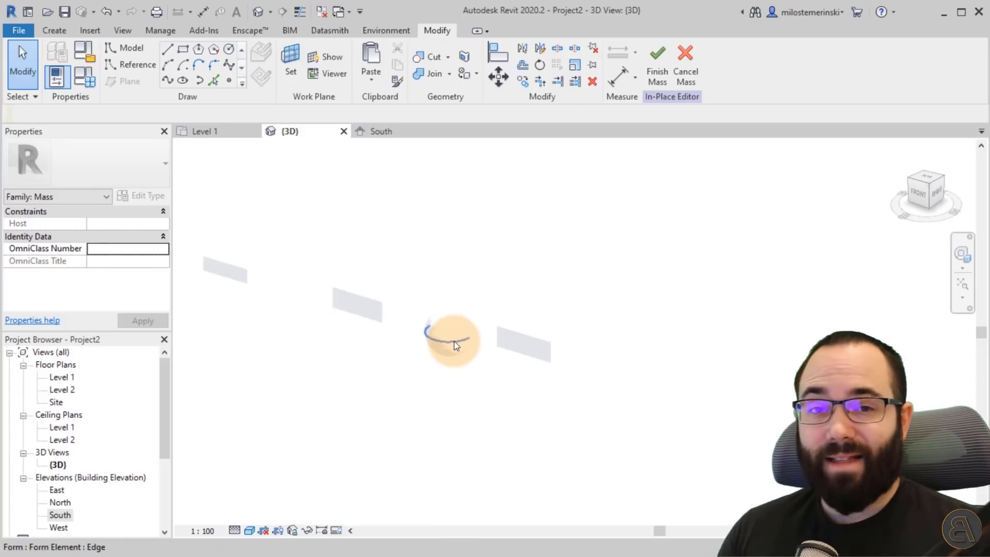
# Step: Raise the surface form's top edge to 3.8042 and pull its right edge to widen it
pyautogui.scroll(6, 525, 380)
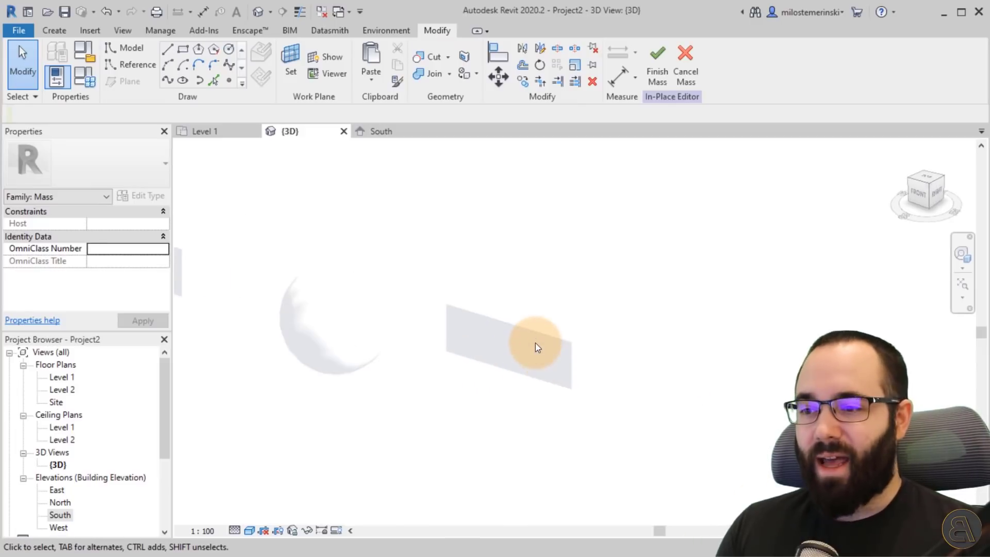
pyautogui.click(546, 327)
pyautogui.scroll(-3, 526, 393)
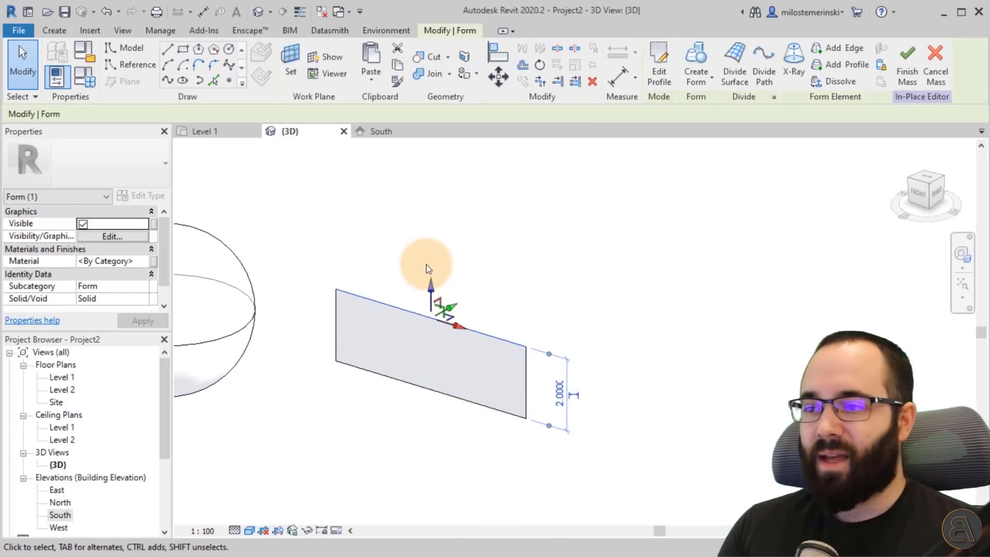
pyautogui.moveTo(431, 287); pyautogui.dragTo(441, 225)
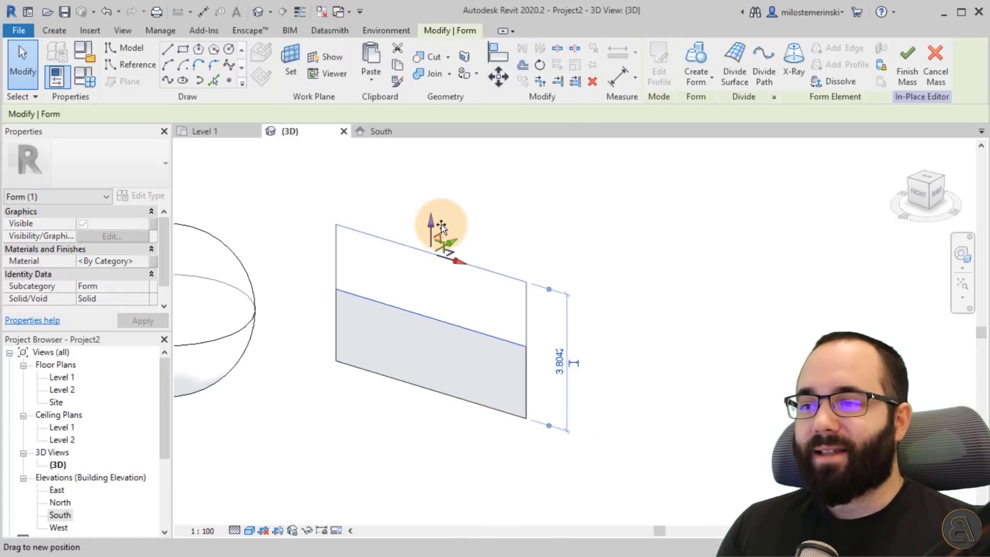
pyautogui.click(562, 260)
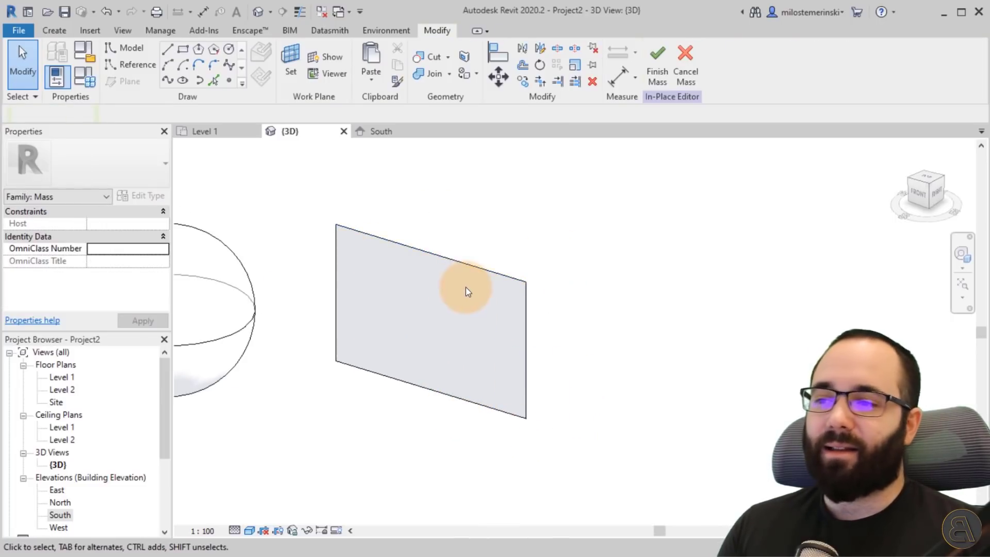
pyautogui.click(510, 355)
pyautogui.click(570, 376)
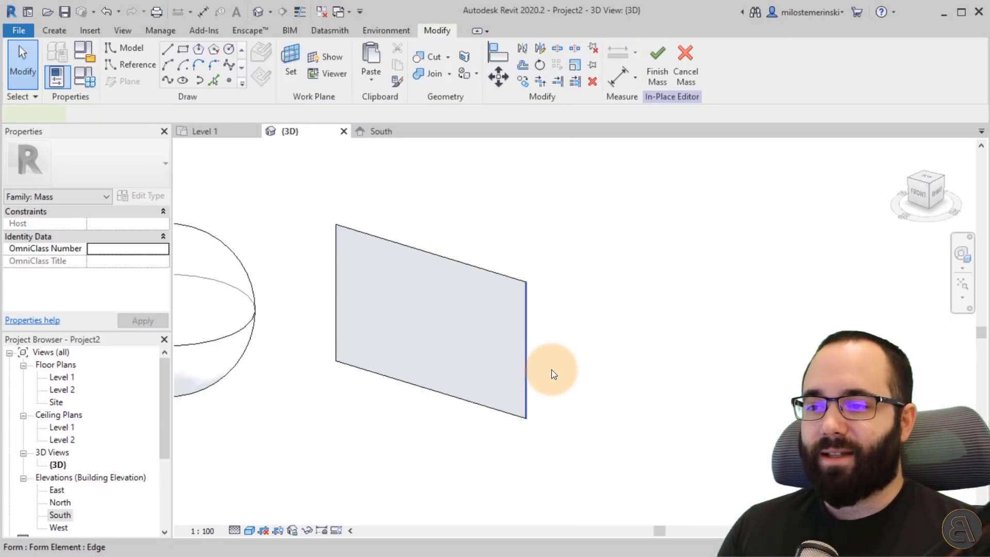
pyautogui.click(527, 369)
pyautogui.moveTo(556, 365)
pyautogui.mouseDown()
pyautogui.moveTo(567, 357)
pyautogui.moveTo(545, 356)
pyautogui.mouseUp()
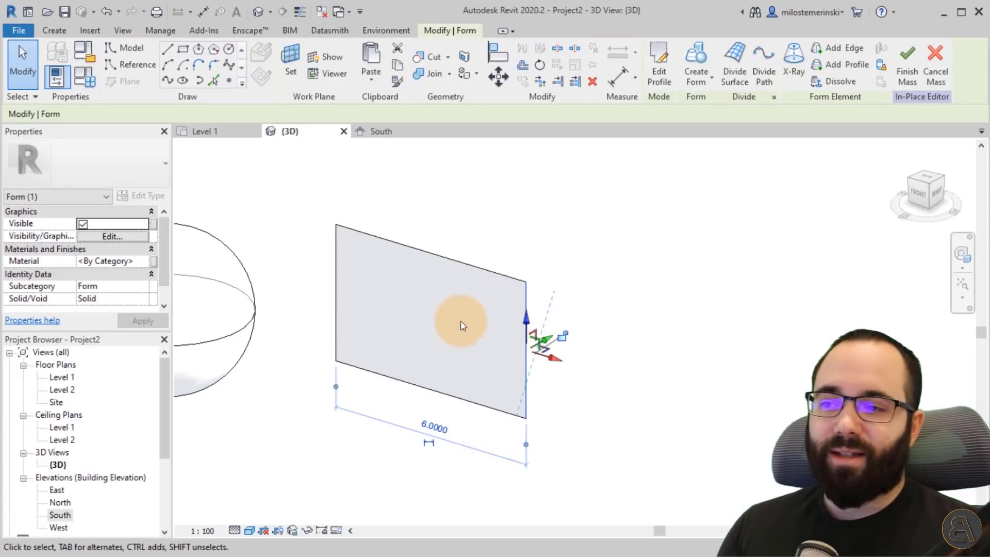
pyautogui.click(568, 380)
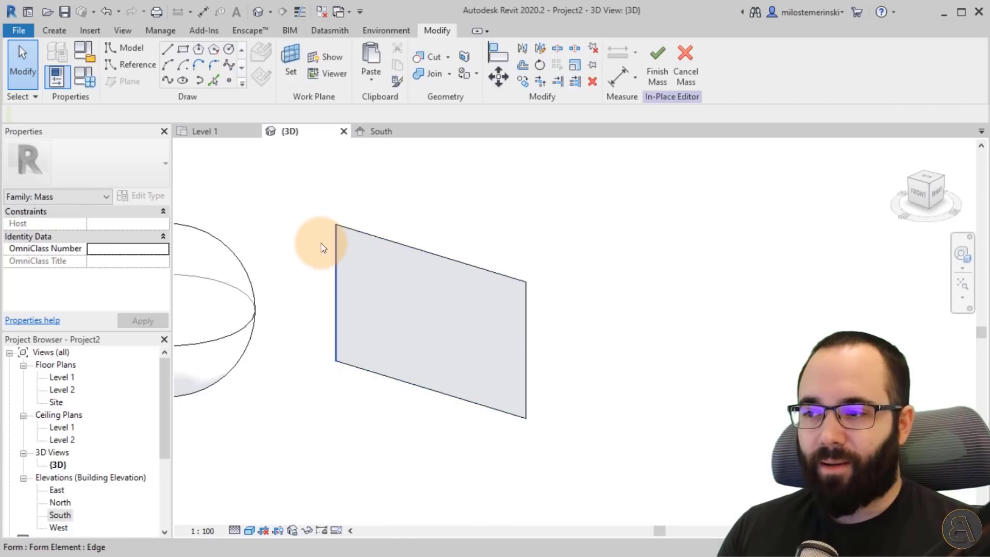
# Step: Use Tab cycling to select the whole flat surface form instead of an edge
pyautogui.press('Tab')
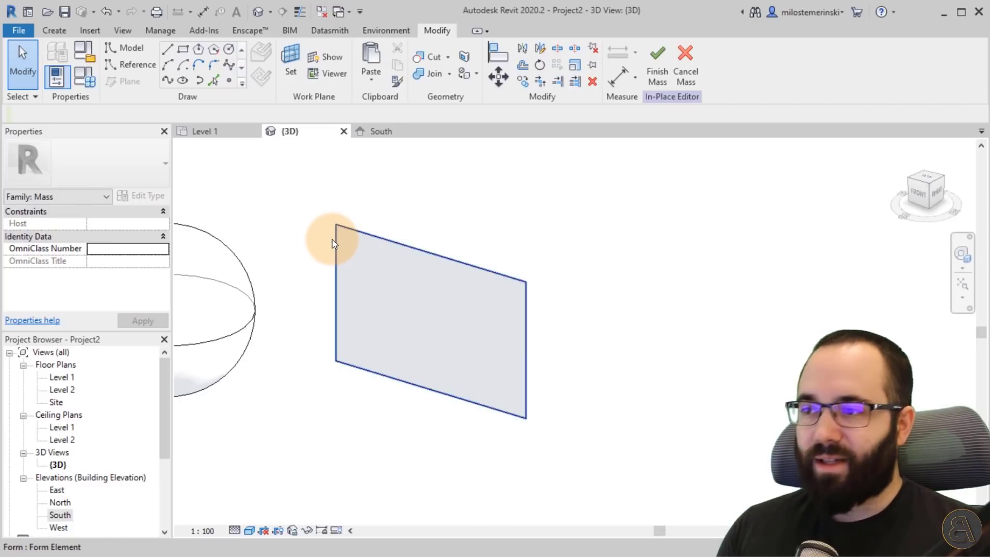
pyautogui.press('Tab')
pyautogui.press('Tab')
pyautogui.click(332, 239)
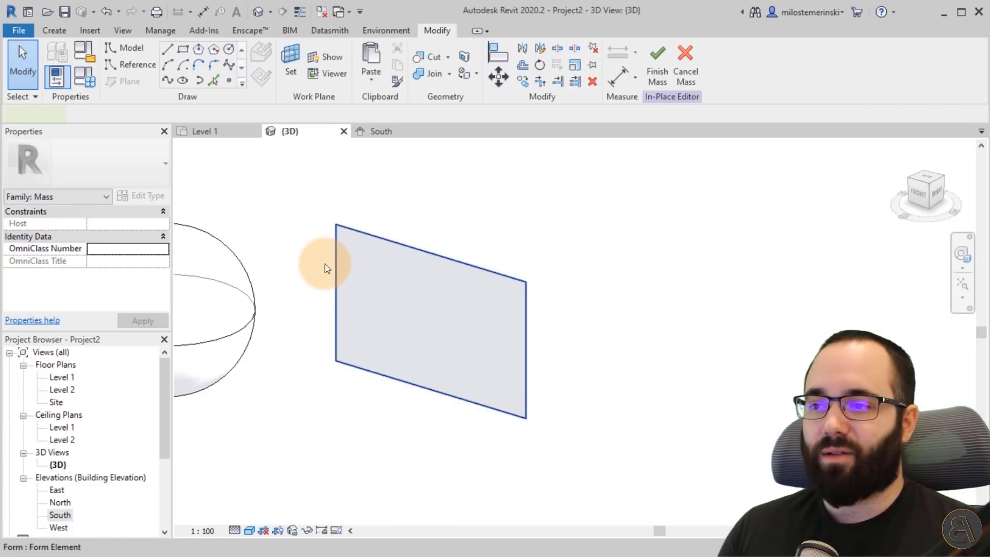
pyautogui.click(343, 238)
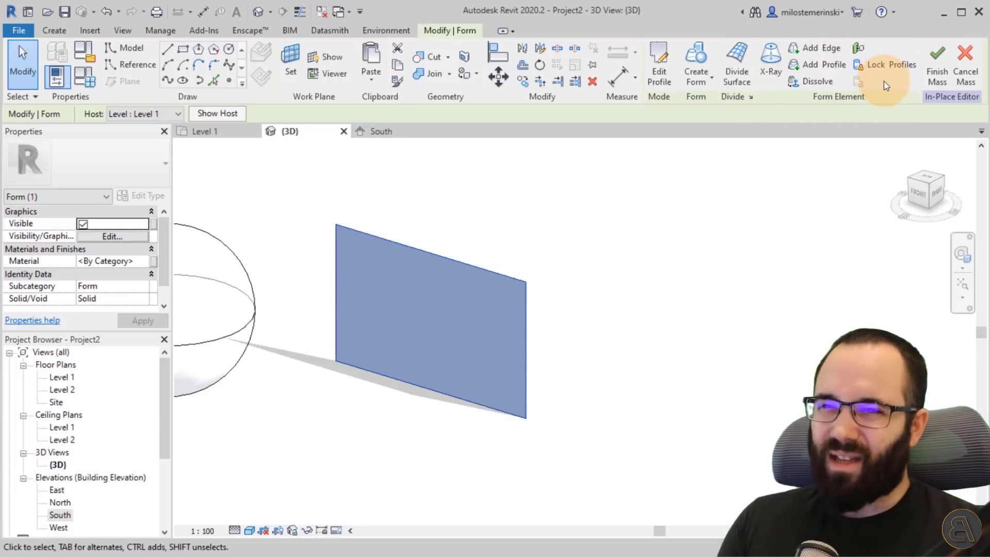
# Step: Add horizontal profiles across the flat surface form, at mid-height and nearer the top
pyautogui.click(821, 67)
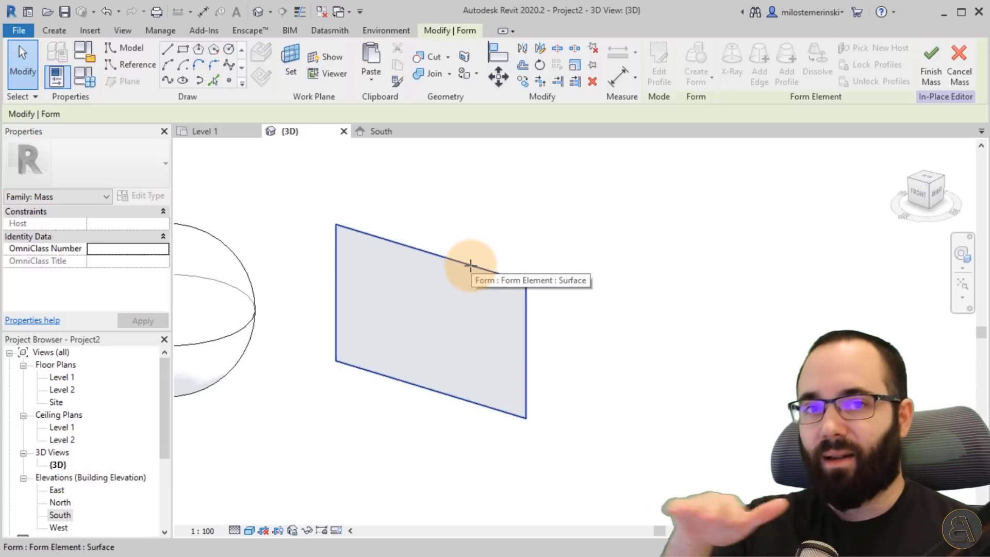
pyautogui.click(525, 378)
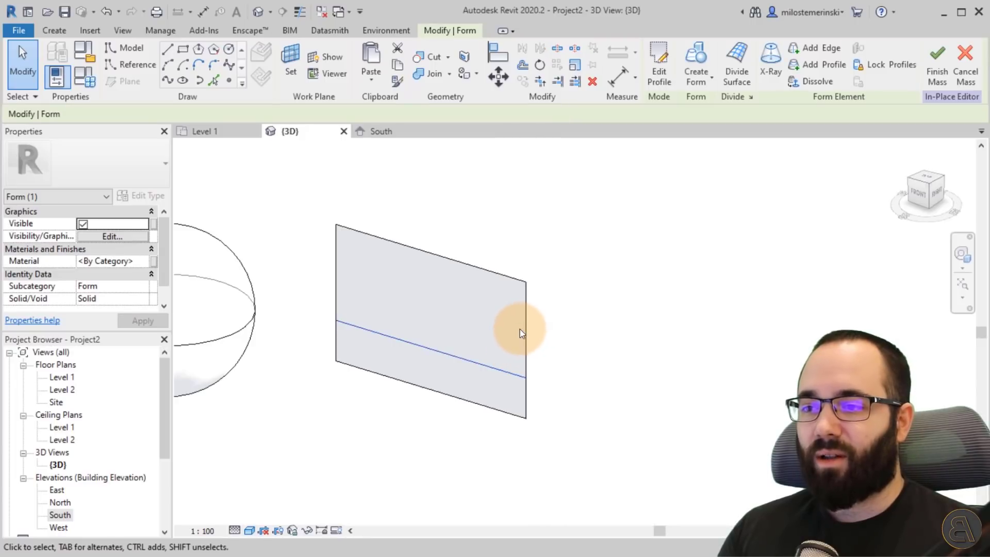
pyautogui.click(554, 342)
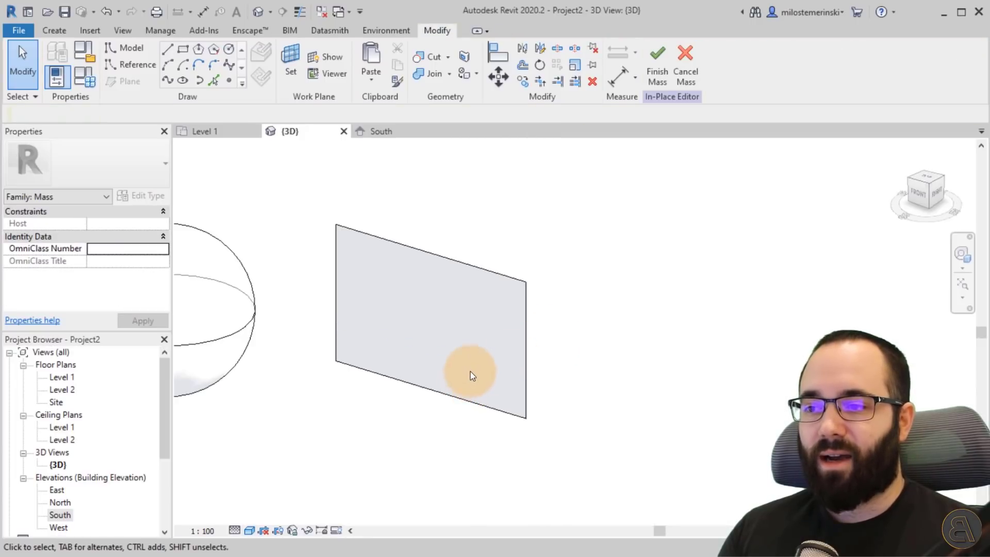
pyautogui.click(572, 378)
pyautogui.click(702, 107)
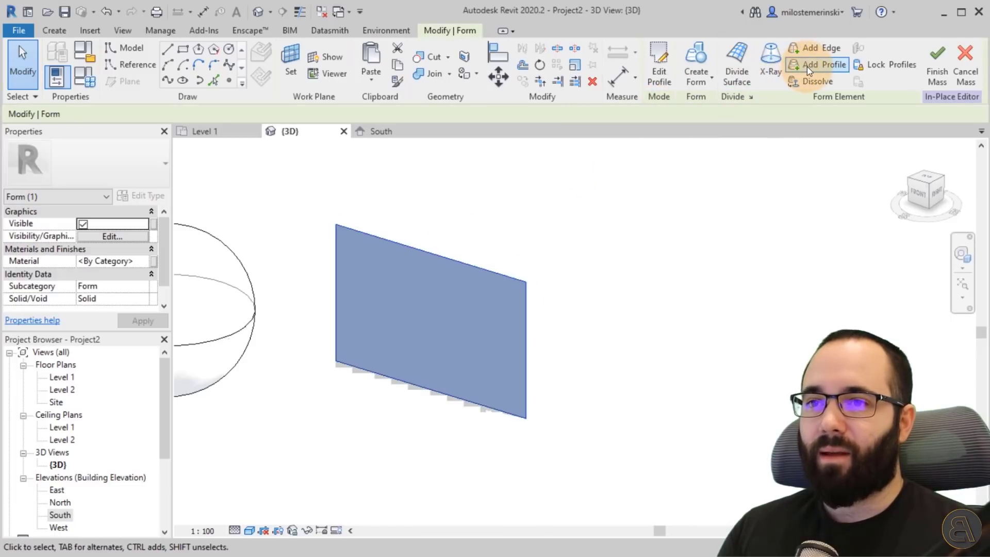
pyautogui.click(806, 67)
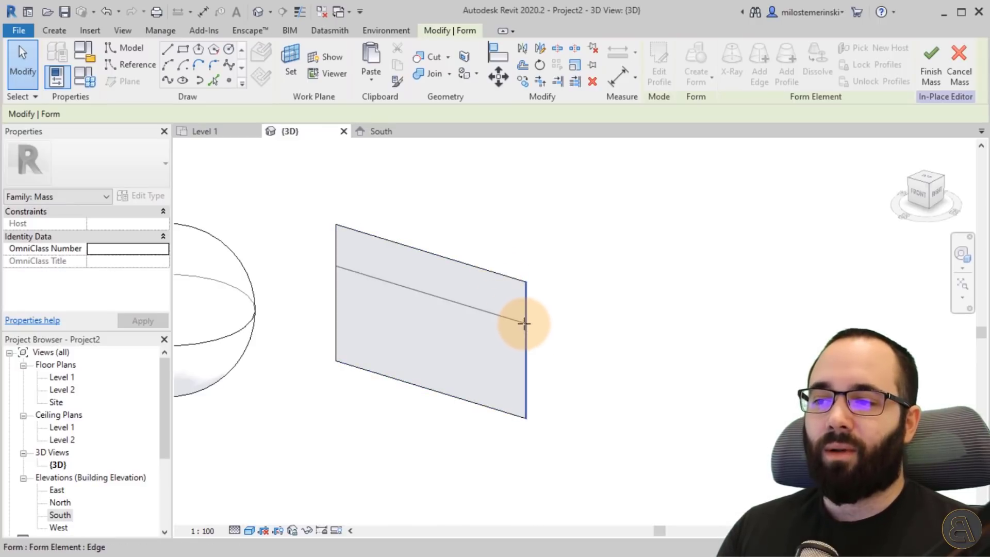
pyautogui.click(385, 327)
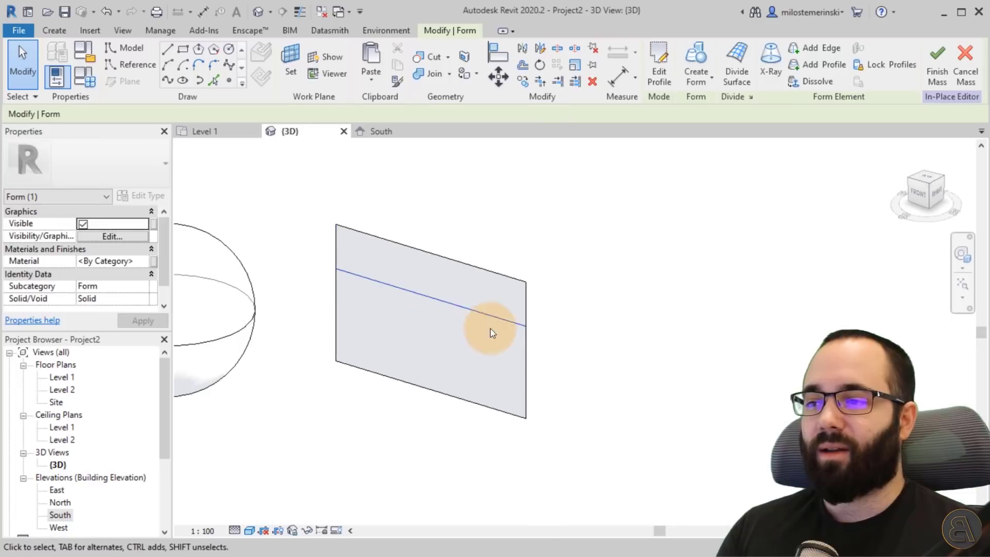
# Step: Bend the surface by dragging one edge and pushing the middle profile up and left
pyautogui.click(556, 298)
pyautogui.moveTo(541, 302)
pyautogui.keyDown('shift'); pyautogui.mouseDown(button='middle')
pyautogui.moveTo(593, 304)
pyautogui.moveTo(552, 327)
pyautogui.moveTo(813, 189)
pyautogui.moveTo(471, 355)
pyautogui.mouseUp(button='middle'); pyautogui.keyUp('shift')
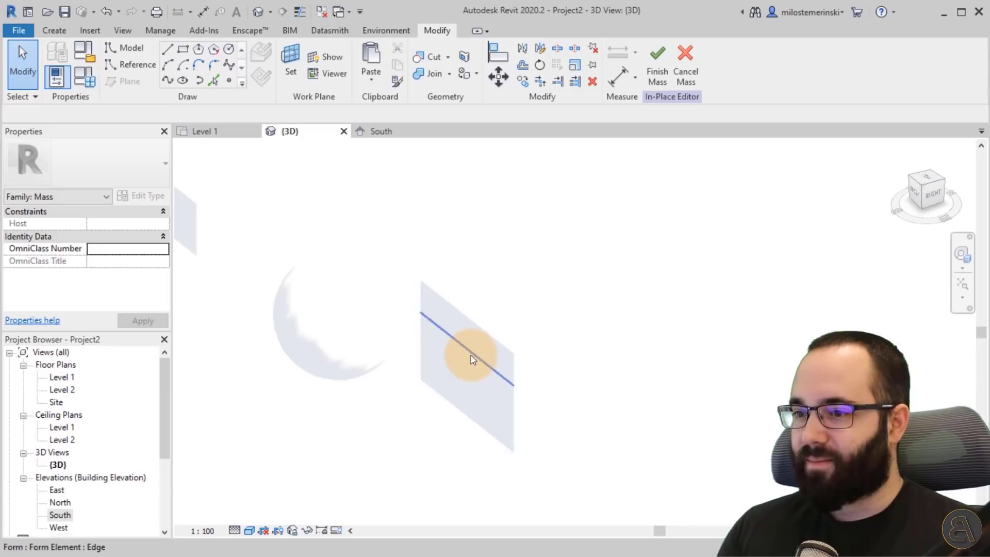
pyautogui.click(491, 330)
pyautogui.scroll(3, 484, 331)
pyautogui.moveTo(466, 330); pyautogui.dragTo(441, 369)
pyautogui.click(499, 275)
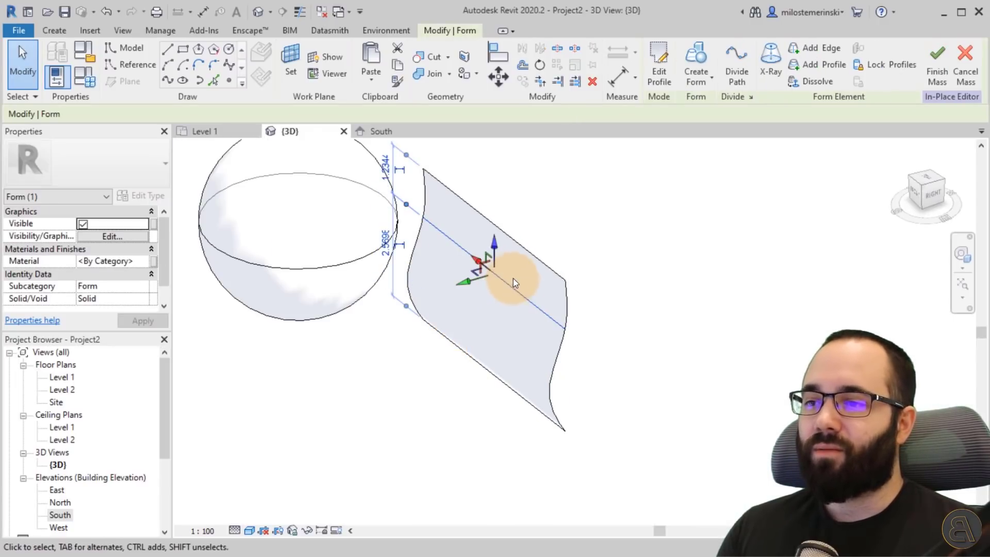
pyautogui.moveTo(466, 283); pyautogui.dragTo(479, 275)
pyautogui.moveTo(571, 332)
pyautogui.keyDown('shift'); pyautogui.mouseDown(button='middle')
pyautogui.moveTo(513, 230)
pyautogui.moveTo(459, 276)
pyautogui.moveTo(592, 367)
pyautogui.moveTo(559, 343)
pyautogui.mouseUp(button='middle'); pyautogui.keyUp('shift')
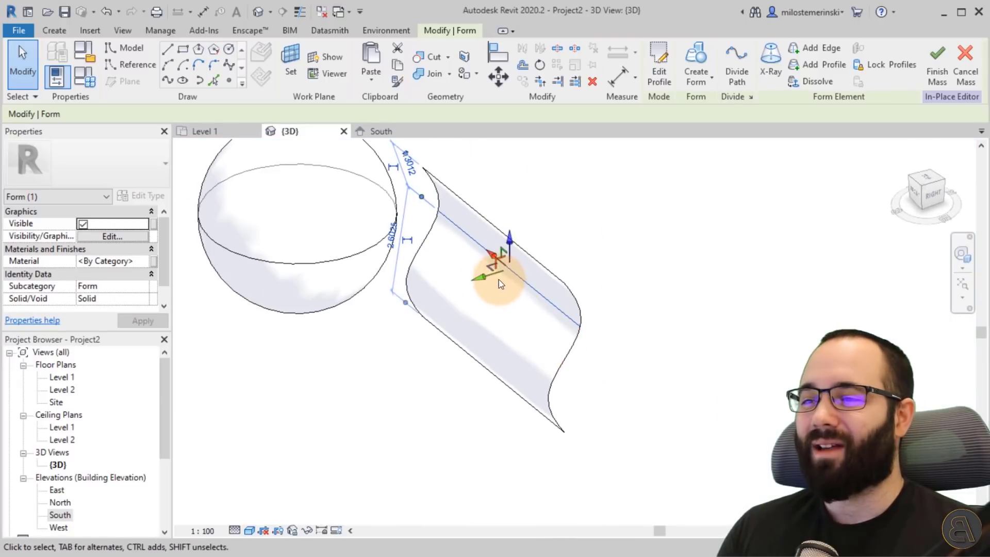
pyautogui.moveTo(467, 285); pyautogui.dragTo(482, 253)
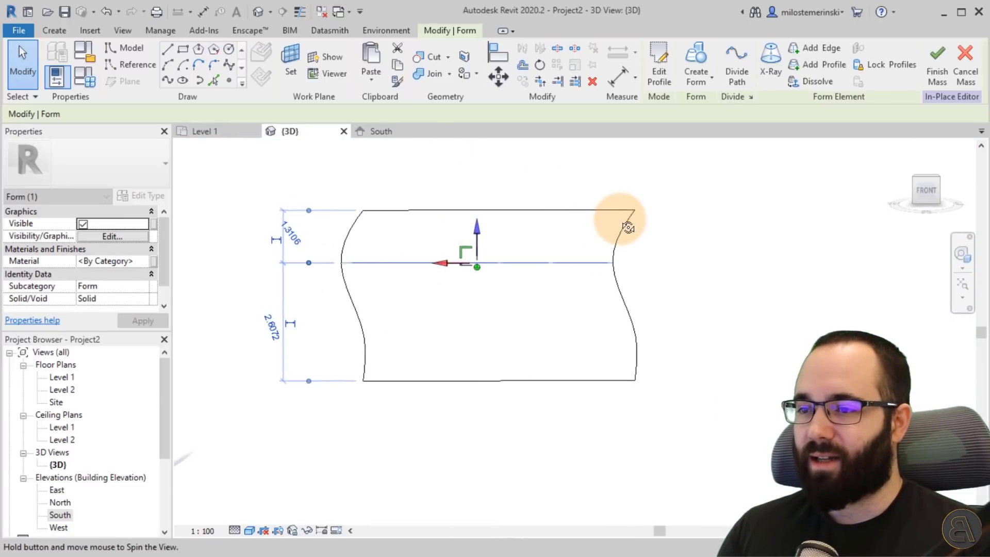
# Step: Pull the surface's lower edge left so the sheet takes a wavy shape
pyautogui.click(471, 334)
pyautogui.moveTo(463, 336)
pyautogui.mouseDown()
pyautogui.moveTo(430, 335)
pyautogui.moveTo(521, 333)
pyautogui.moveTo(480, 332)
pyautogui.mouseUp()
pyautogui.keyDown('shift'); pyautogui.moveTo(607, 349); pyautogui.dragTo(506, 428, button='middle'); pyautogui.keyUp('shift')
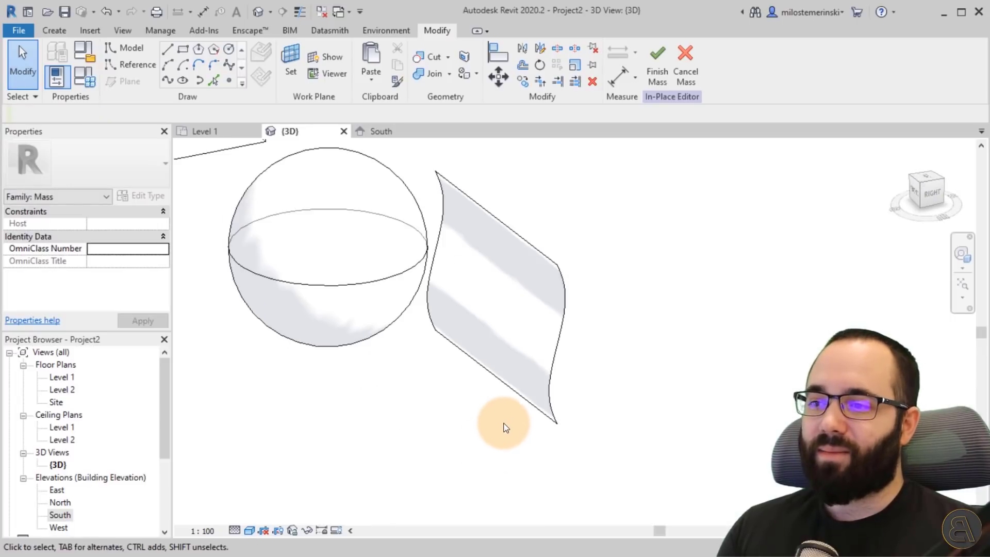
pyautogui.click(405, 393)
pyautogui.keyDown('shift'); pyautogui.moveTo(406, 394); pyautogui.dragTo(452, 390, button='middle'); pyautogui.keyUp('shift')
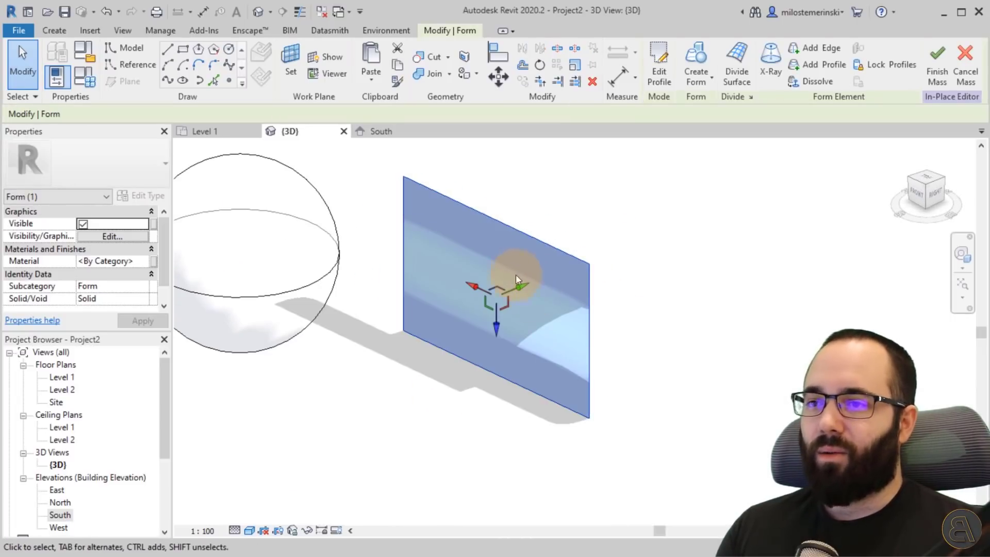
pyautogui.scroll(-2, 442, 361)
# Step: Select the wavy form and add a new vertical edge across it with Add Edge
pyautogui.click(443, 369)
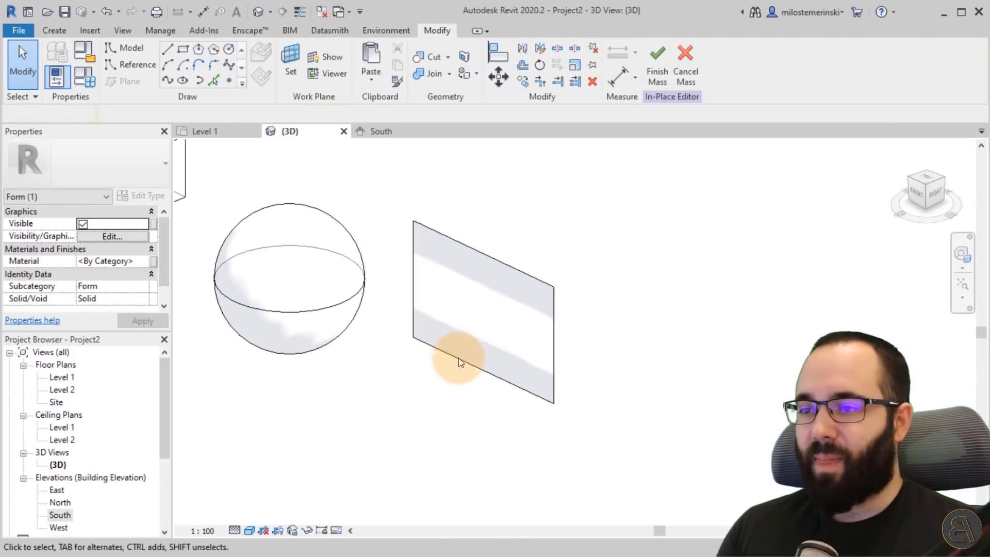
pyautogui.click(415, 313)
pyautogui.keyDown('shift'); pyautogui.moveTo(485, 355); pyautogui.dragTo(458, 385, button='middle'); pyautogui.keyUp('shift')
pyautogui.click(417, 378)
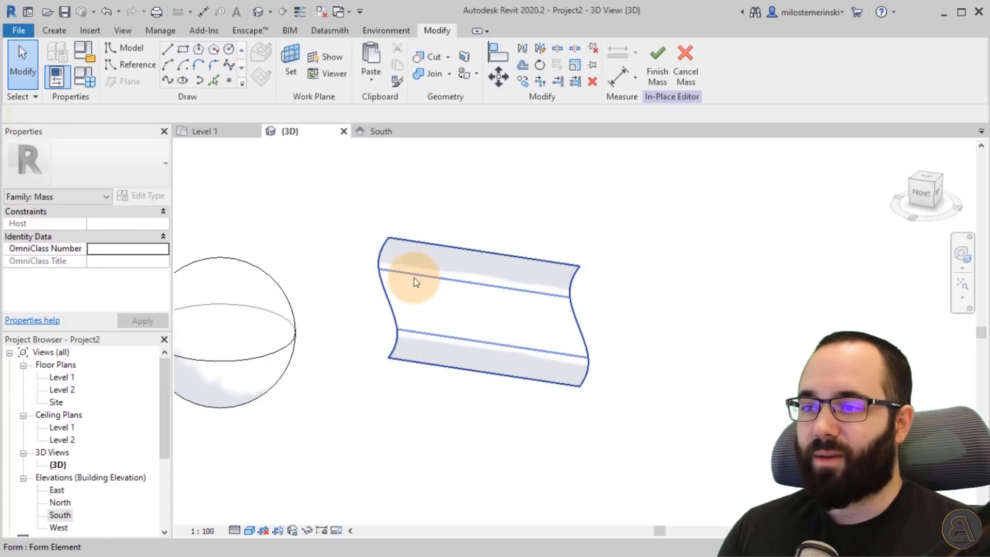
pyautogui.click(444, 278)
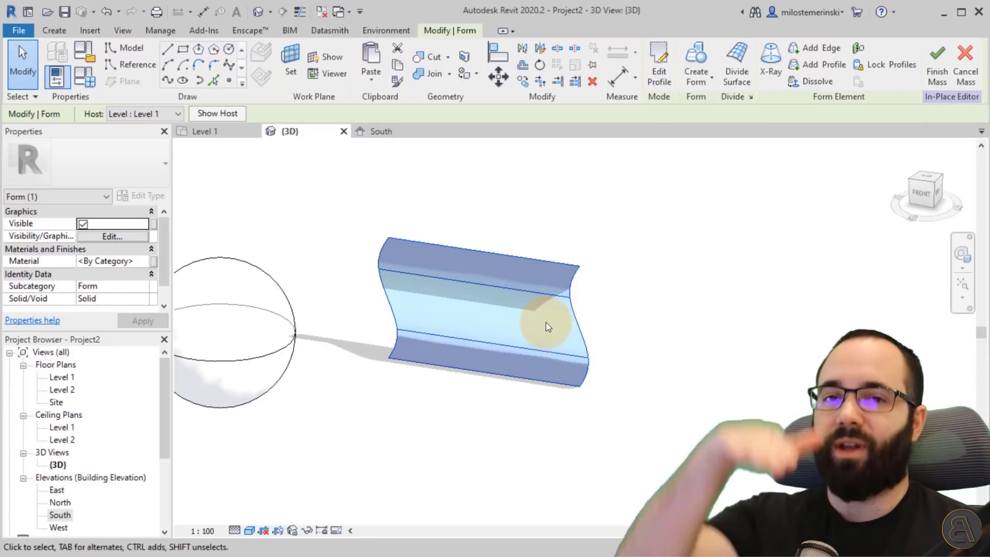
pyautogui.click(548, 326)
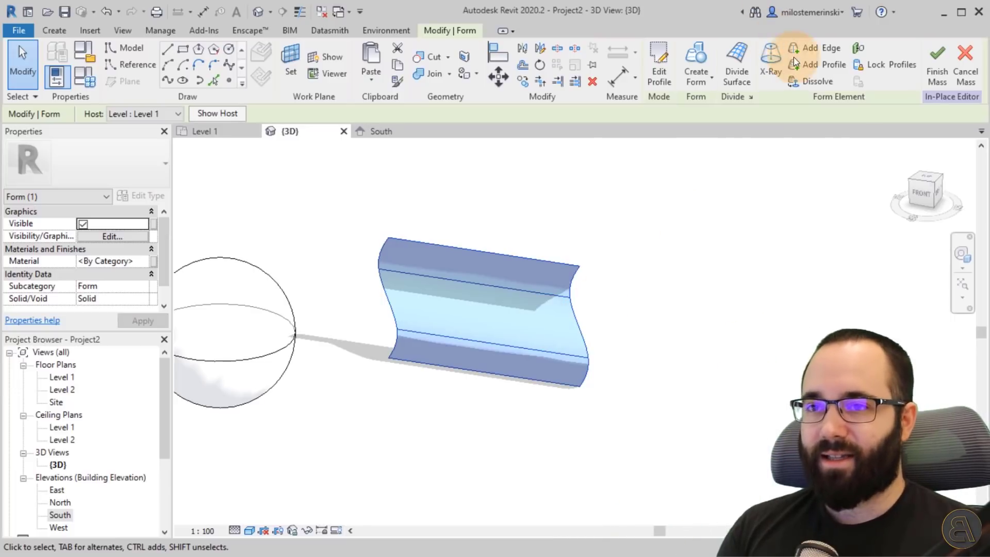
pyautogui.click(808, 52)
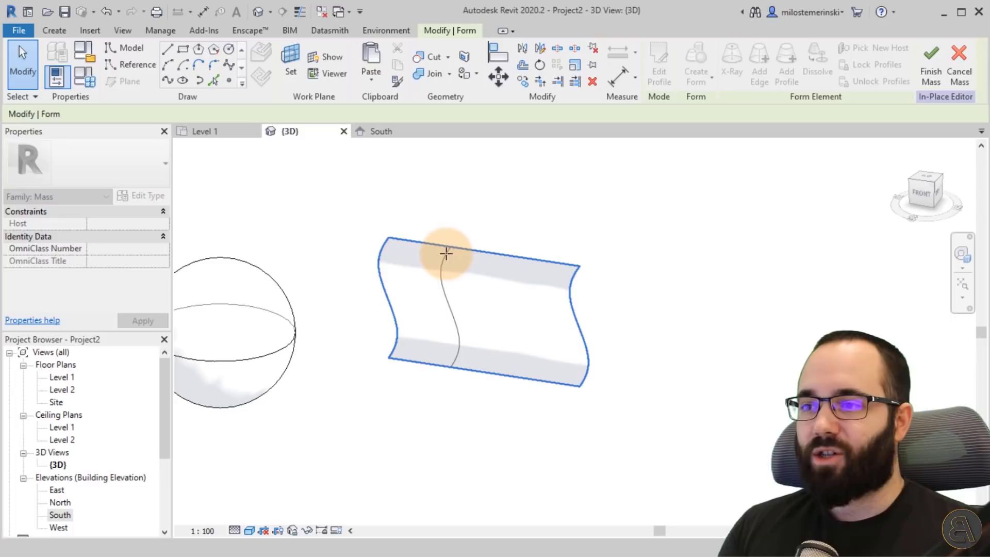
pyautogui.click(531, 269)
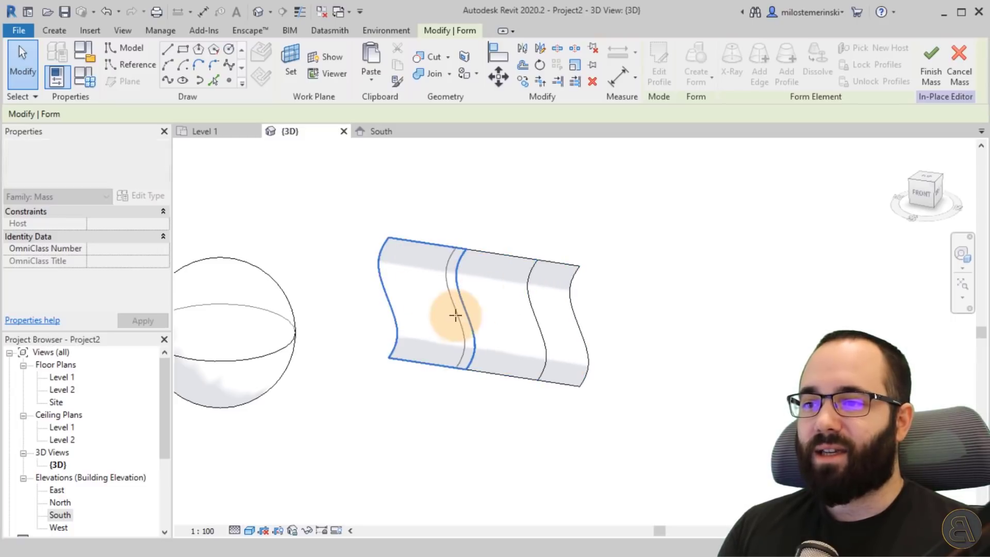
pyautogui.press('Escape')
pyautogui.press('Escape')
# Step: Drag the new edge outward to fold the surface into an S-curve
pyautogui.keyDown('shift'); pyautogui.moveTo(532, 331); pyautogui.dragTo(455, 327, button='middle'); pyautogui.keyUp('shift')
pyautogui.click(466, 312)
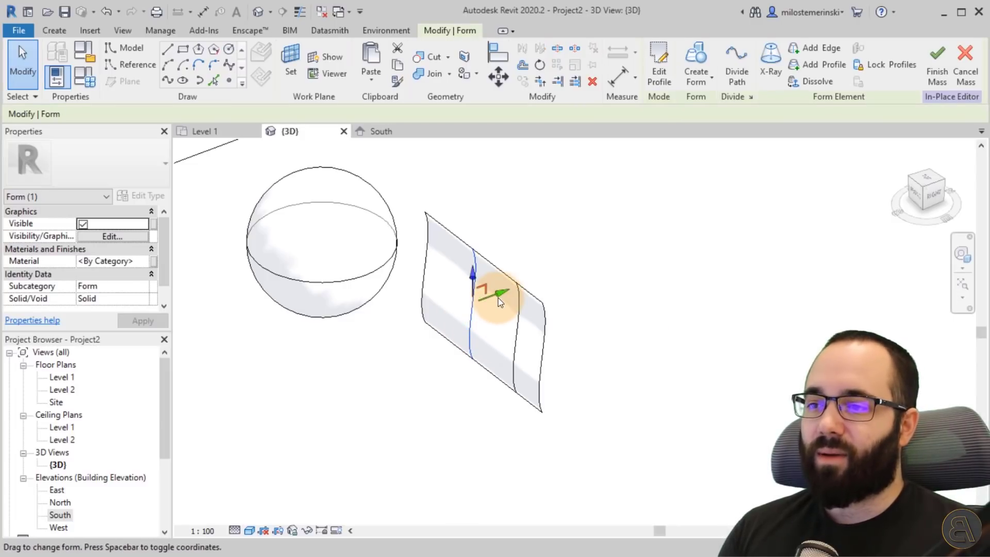
pyautogui.keyDown('shift'); pyautogui.moveTo(477, 312); pyautogui.dragTo(508, 332, button='middle'); pyautogui.keyUp('shift')
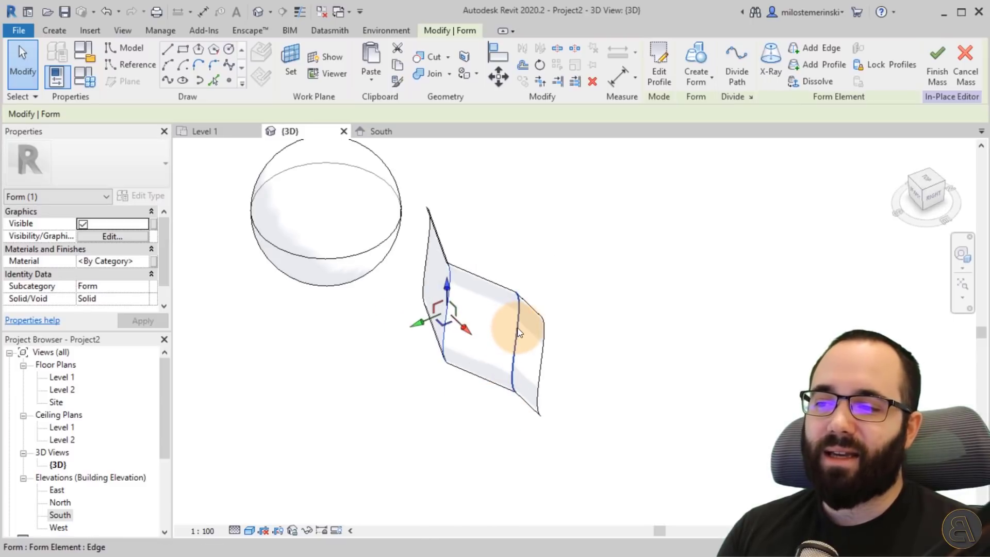
pyautogui.click(518, 332)
pyautogui.keyDown('shift'); pyautogui.moveTo(568, 328); pyautogui.dragTo(529, 356, button='middle'); pyautogui.keyUp('shift')
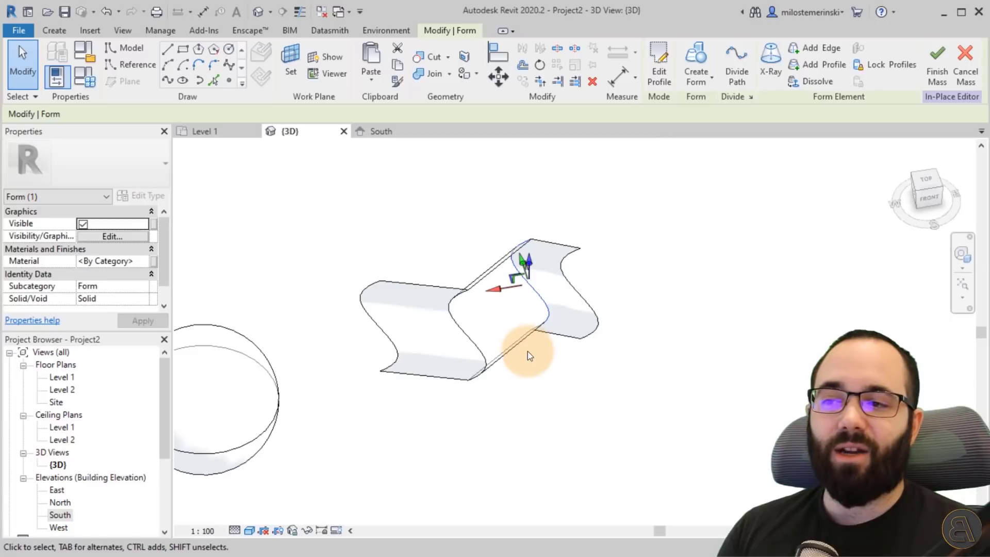
pyautogui.keyDown('shift'); pyautogui.moveTo(553, 317); pyautogui.dragTo(442, 371, button='middle'); pyautogui.keyUp('shift')
# Step: Select the left edge of the bent form and orbit until the wavy form faces front
pyautogui.click(472, 405)
pyautogui.click(444, 321)
pyautogui.scroll(3, 444, 310)
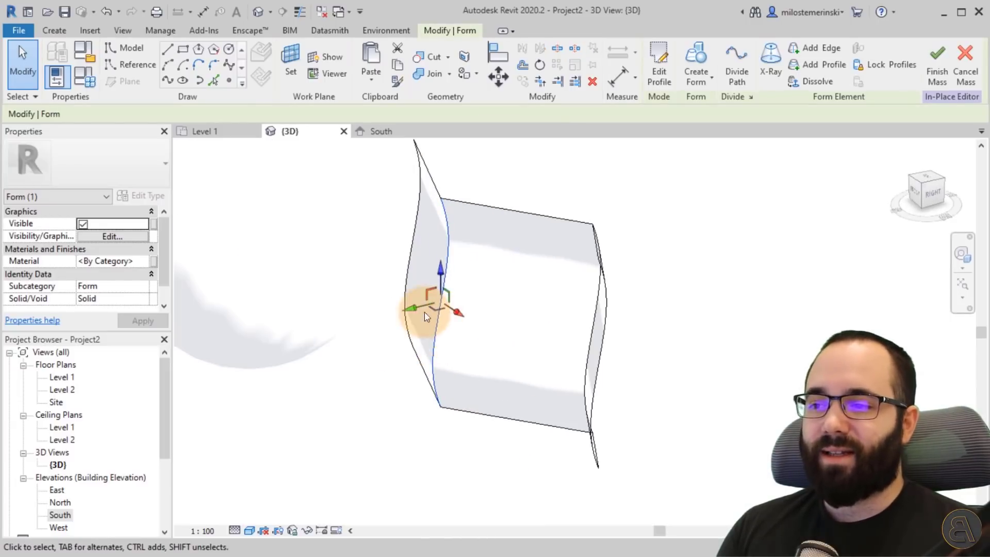
pyautogui.keyDown('shift'); pyautogui.moveTo(506, 391); pyautogui.dragTo(531, 471, button='middle'); pyautogui.keyUp('shift')
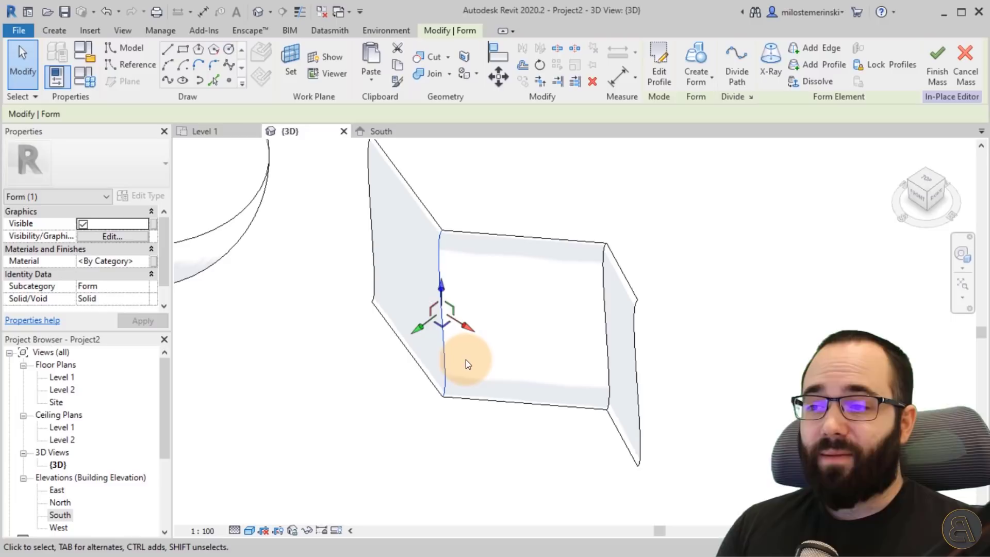
pyautogui.moveTo(504, 372)
pyautogui.keyDown('shift'); pyautogui.mouseDown(button='middle')
pyautogui.moveTo(559, 232)
pyautogui.moveTo(664, 236)
pyautogui.moveTo(744, 404)
pyautogui.moveTo(621, 370)
pyautogui.moveTo(586, 258)
pyautogui.moveTo(519, 299)
pyautogui.moveTo(691, 420)
pyautogui.moveTo(502, 380)
pyautogui.mouseUp(button='middle'); pyautogui.keyUp('shift')
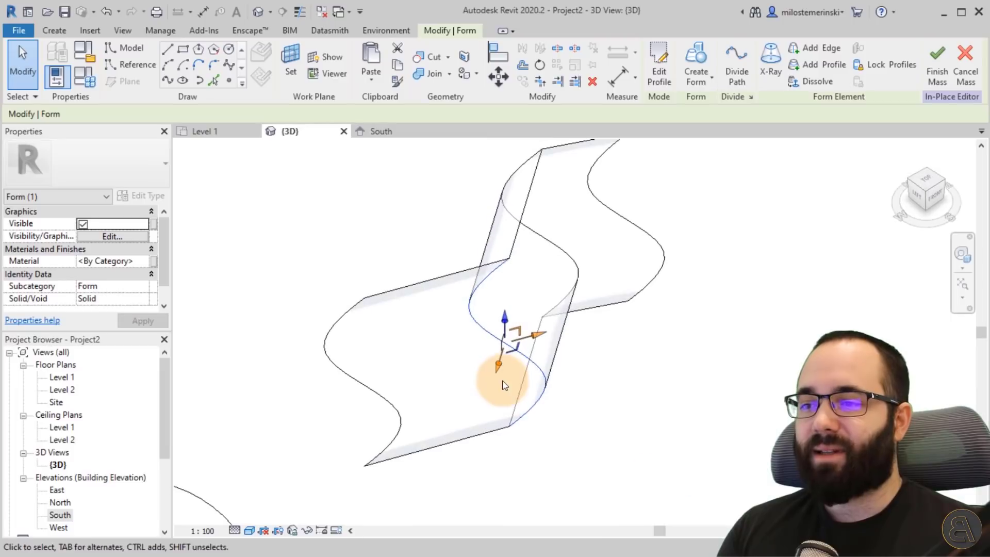
pyautogui.moveTo(536, 339)
pyautogui.keyDown('shift'); pyautogui.mouseDown(button='middle')
pyautogui.moveTo(608, 323)
pyautogui.moveTo(733, 205)
pyautogui.moveTo(562, 524)
pyautogui.moveTo(579, 398)
pyautogui.moveTo(579, 449)
pyautogui.moveTo(584, 430)
pyautogui.mouseUp(button='middle'); pyautogui.keyUp('shift')
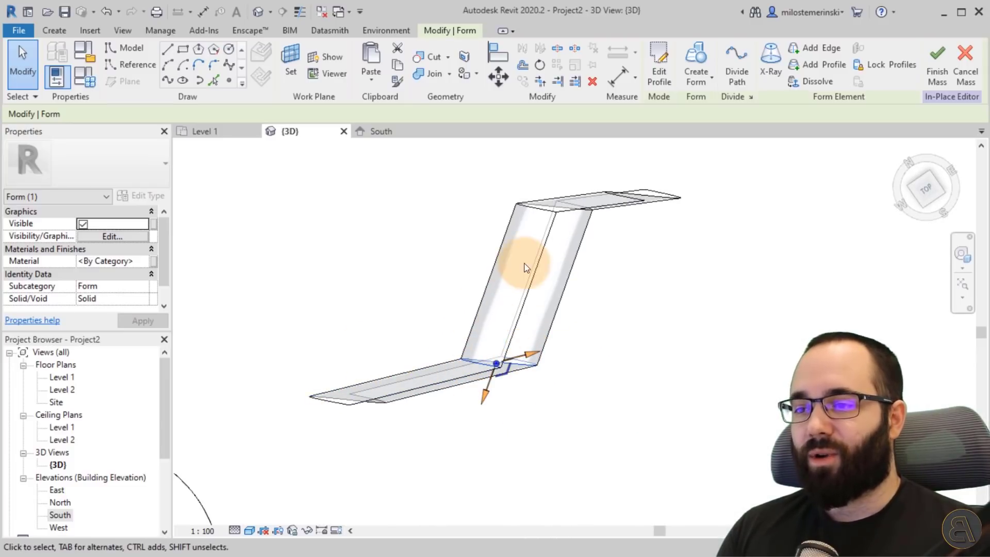
# Step: Using the form's local axes, drag the bottom edge down and outward to reshape the slab and wall
pyautogui.press('space')
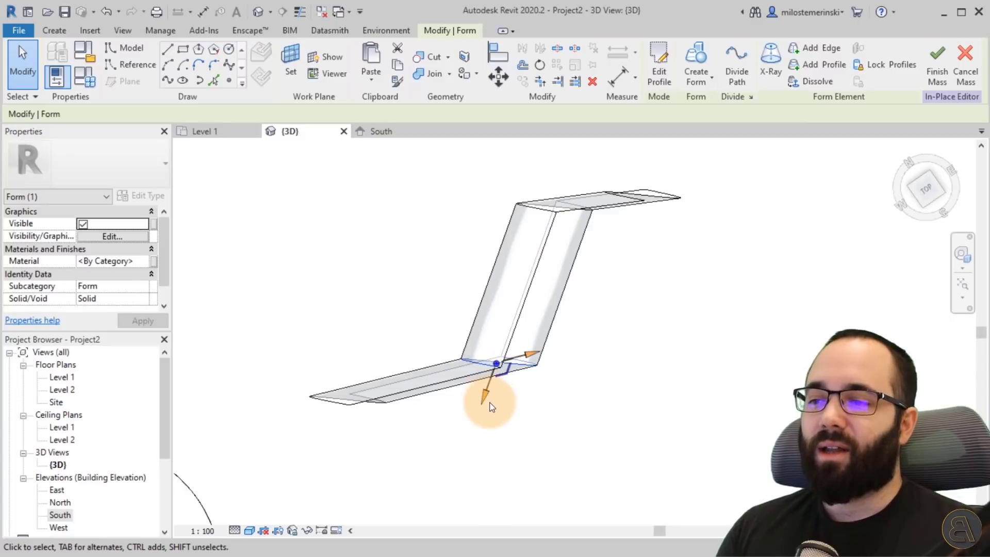
pyautogui.press('space')
pyautogui.press('space')
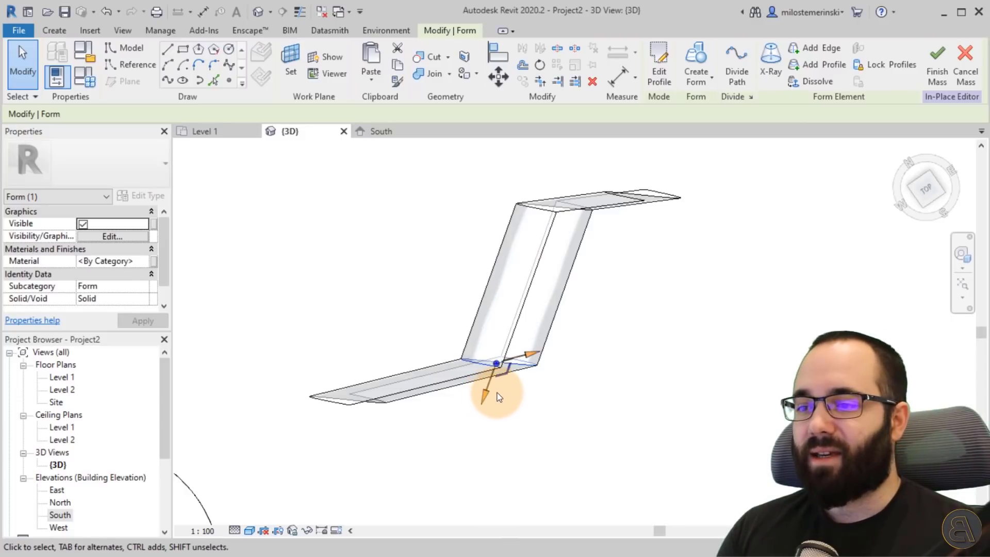
pyautogui.moveTo(491, 402); pyautogui.dragTo(471, 392)
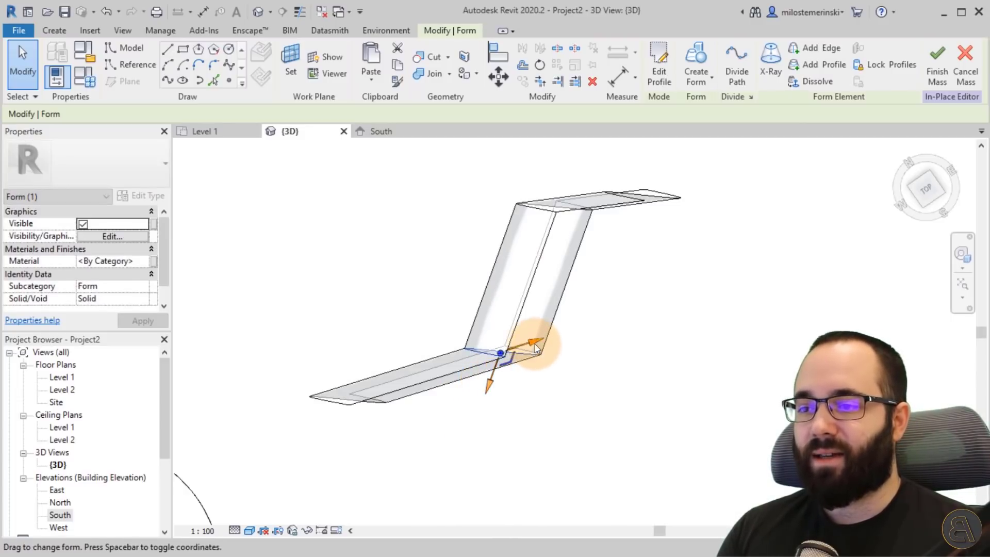
pyautogui.moveTo(528, 343); pyautogui.dragTo(466, 404)
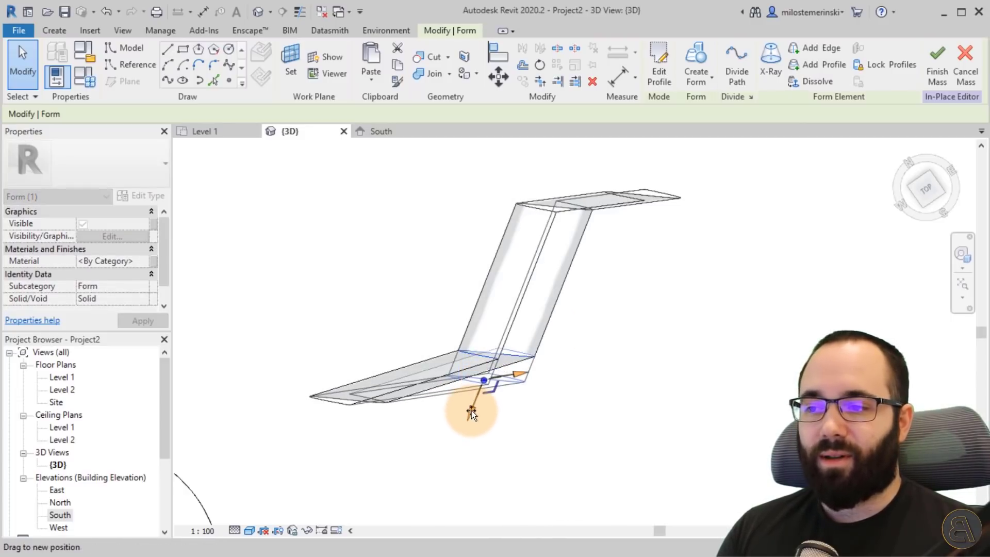
# Step: Orbit and zoom out to show the Z-shaped sheet beside the sphere and box masses
pyautogui.click(520, 413)
pyautogui.keyDown('shift'); pyautogui.moveTo(520, 413); pyautogui.dragTo(447, 332, button='middle'); pyautogui.keyUp('shift')
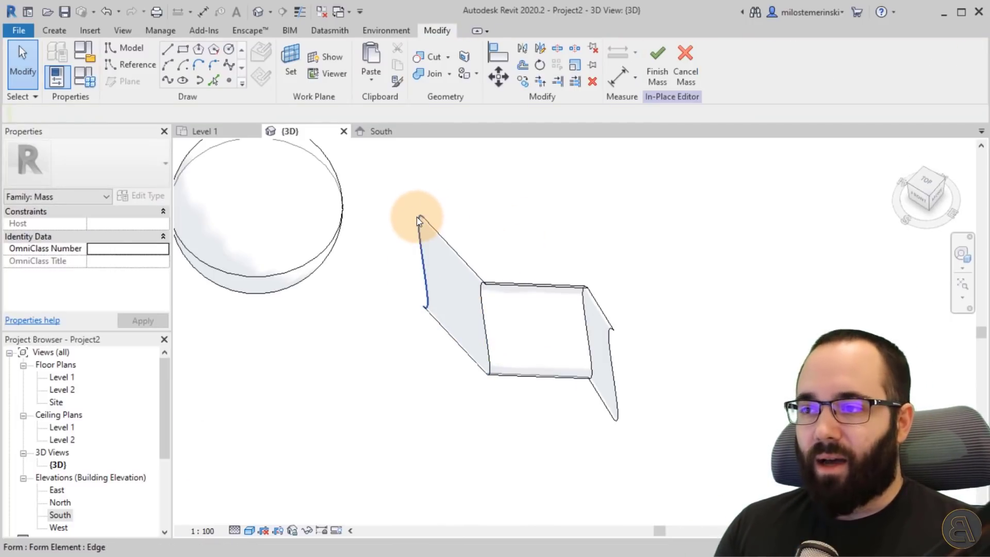
pyautogui.keyDown('shift'); pyautogui.moveTo(419, 221); pyautogui.dragTo(437, 303, button='middle'); pyautogui.keyUp('shift')
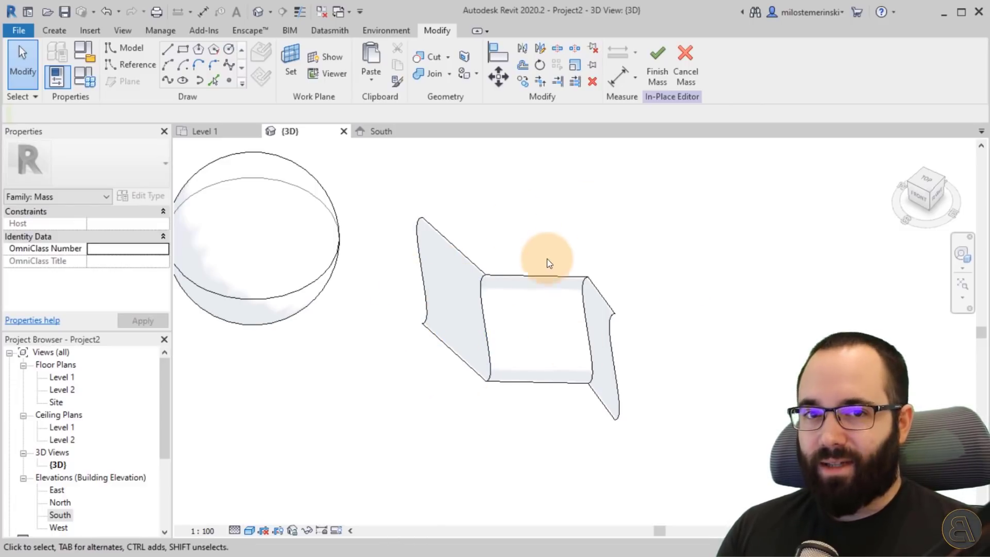
pyautogui.keyDown('shift'); pyautogui.moveTo(547, 259); pyautogui.dragTo(450, 333, button='middle'); pyautogui.keyUp('shift')
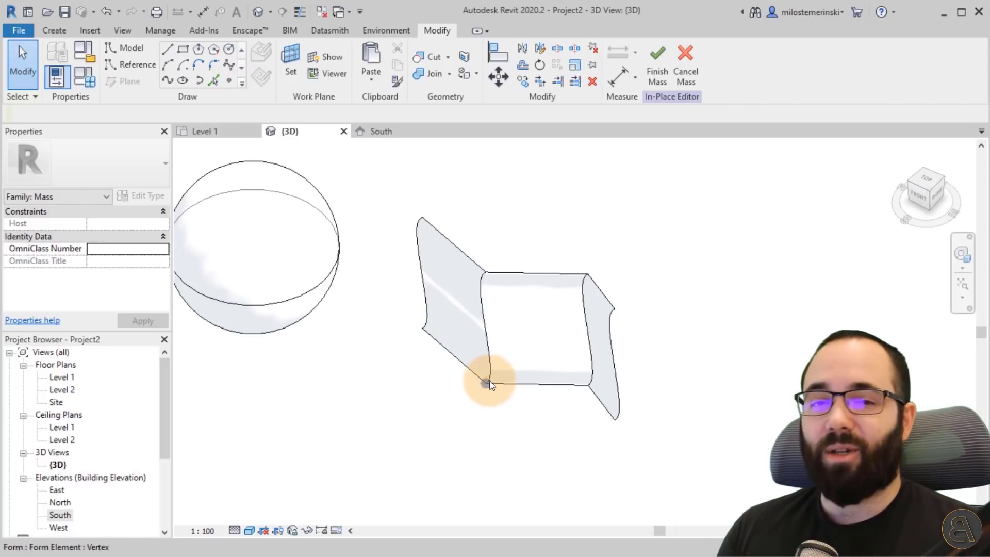
pyautogui.keyDown('shift'); pyautogui.moveTo(486, 380); pyautogui.dragTo(442, 349, button='middle'); pyautogui.keyUp('shift')
pyautogui.moveTo(360, 325); pyautogui.dragTo(537, 347, button='middle')
pyautogui.scroll(-2, 512, 296)
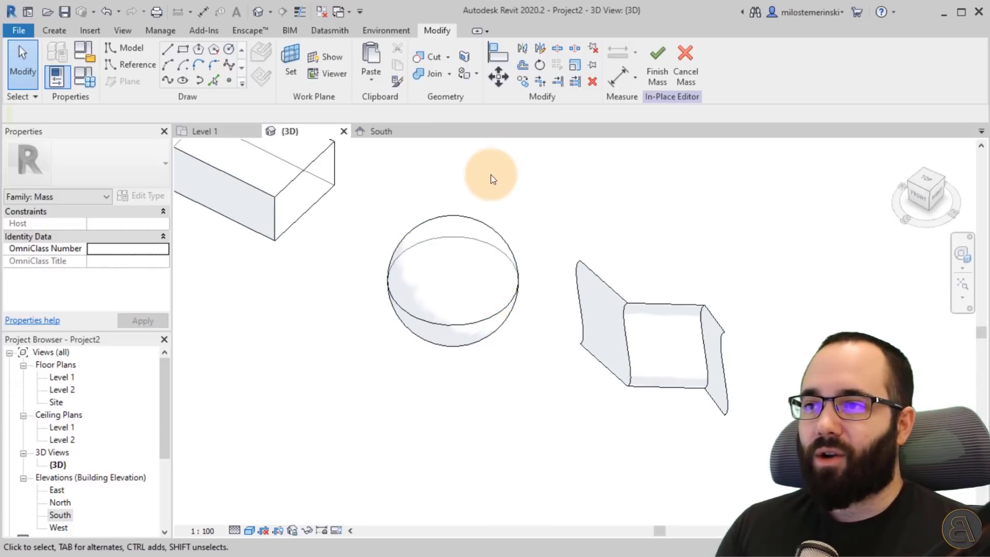
# Step: Put the sphere form into Edit Profile and inspect its rotation axis and profile arc
pyautogui.click(462, 255)
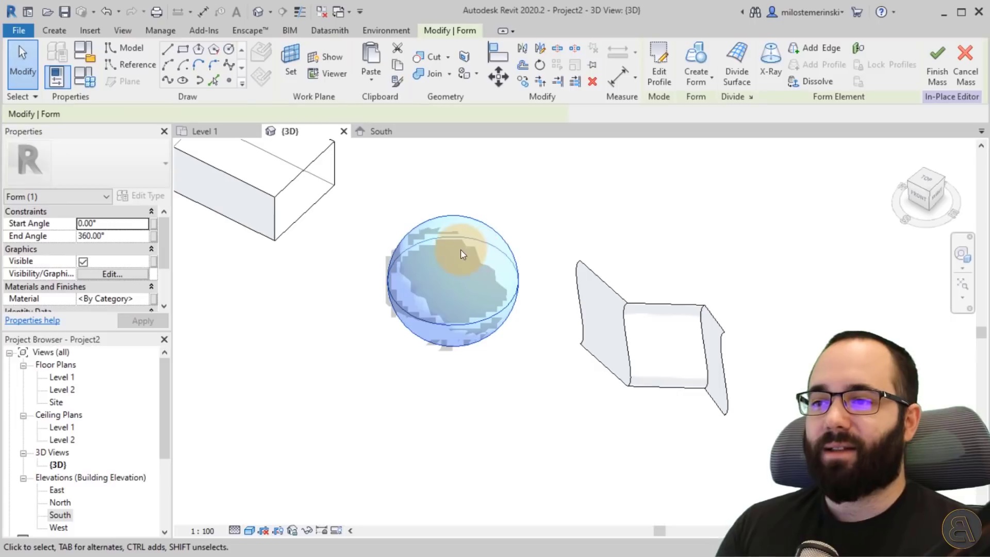
pyautogui.click(662, 81)
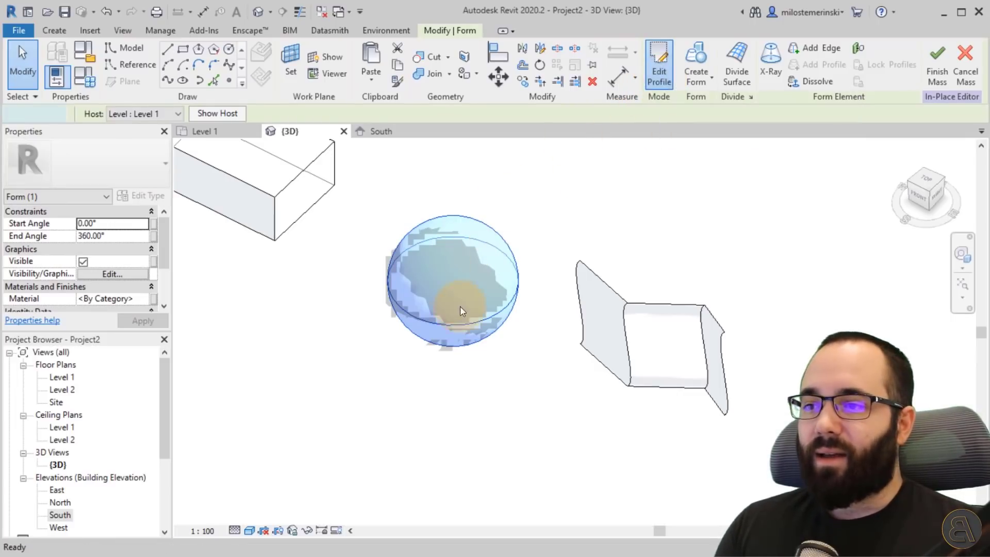
pyautogui.moveTo(490, 332)
pyautogui.keyDown('shift'); pyautogui.mouseDown(button='middle')
pyautogui.moveTo(459, 265)
pyautogui.moveTo(493, 332)
pyautogui.moveTo(464, 282)
pyautogui.mouseUp(button='middle'); pyautogui.keyUp('shift')
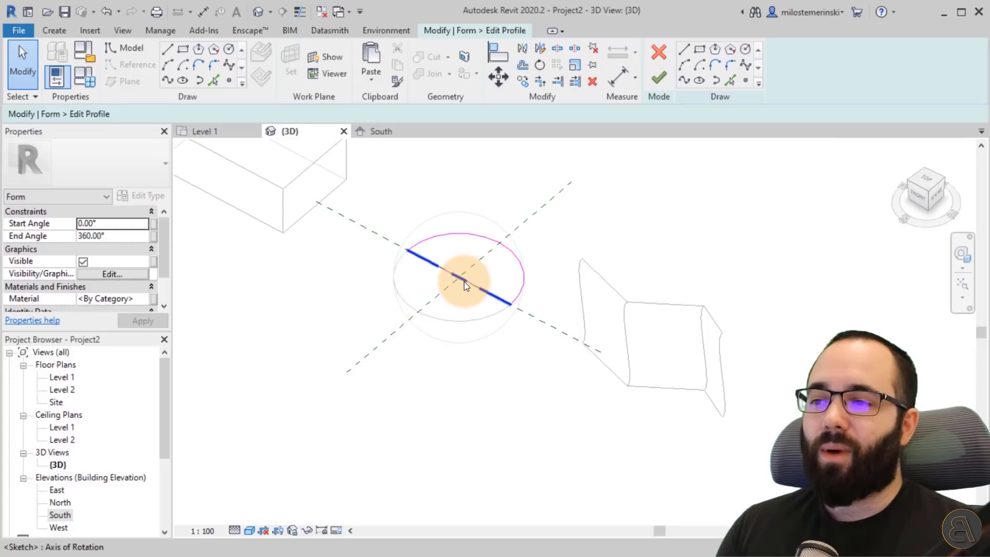
pyautogui.click(452, 274)
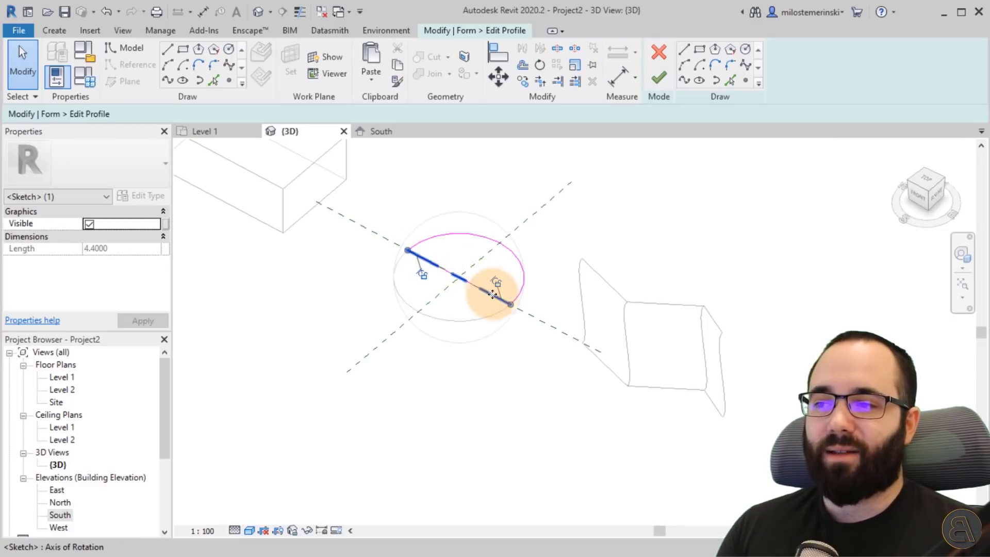
pyautogui.moveTo(491, 297)
pyautogui.keyDown('shift'); pyautogui.mouseDown(button='middle')
pyautogui.moveTo(484, 250)
pyautogui.moveTo(446, 230)
pyautogui.moveTo(491, 231)
pyautogui.moveTo(482, 245)
pyautogui.mouseUp(button='middle'); pyautogui.keyUp('shift')
pyautogui.click(482, 244)
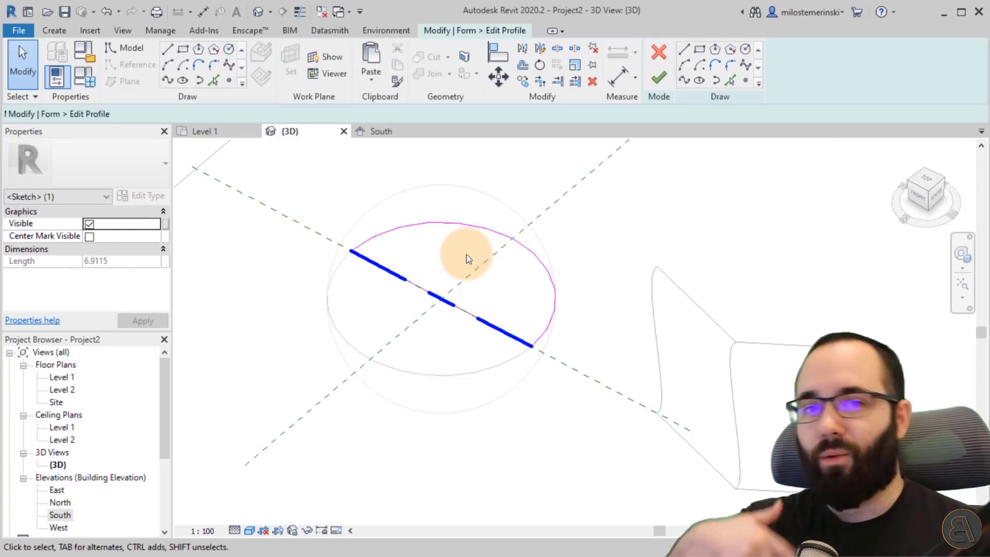
pyautogui.click(466, 257)
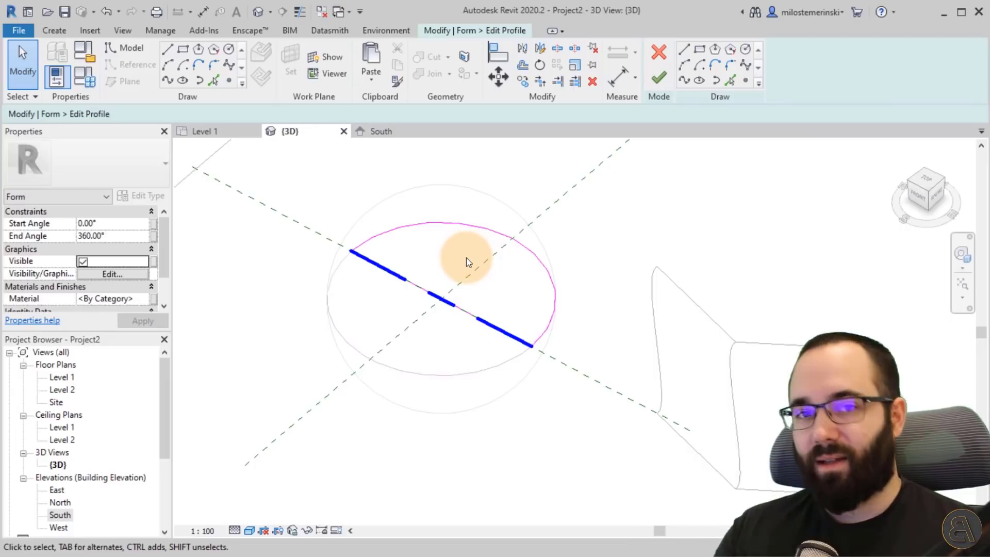
# Step: Draw a stepped notch of new lines starting and ending on the profile arc
pyautogui.click(684, 49)
pyautogui.click(471, 224)
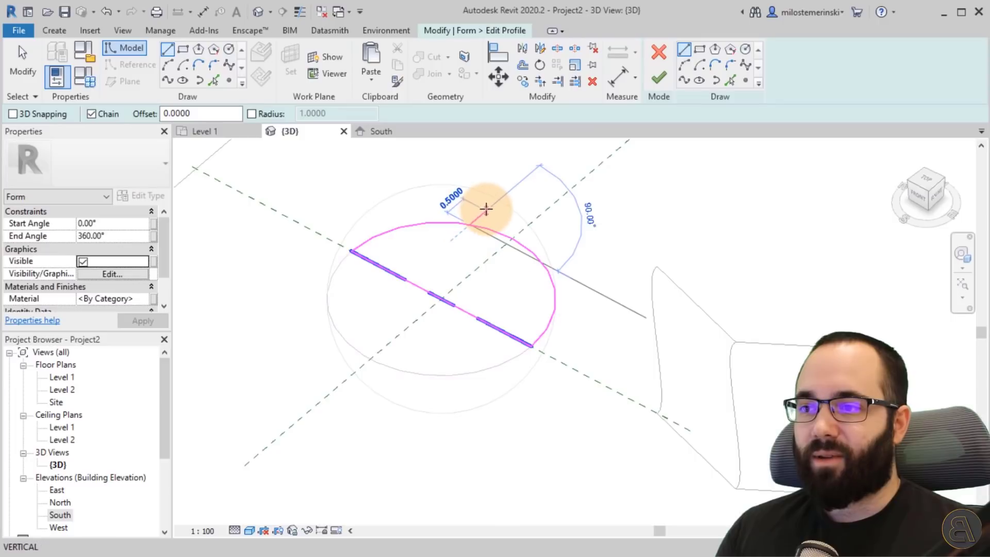
pyautogui.click(490, 208)
pyautogui.click(559, 244)
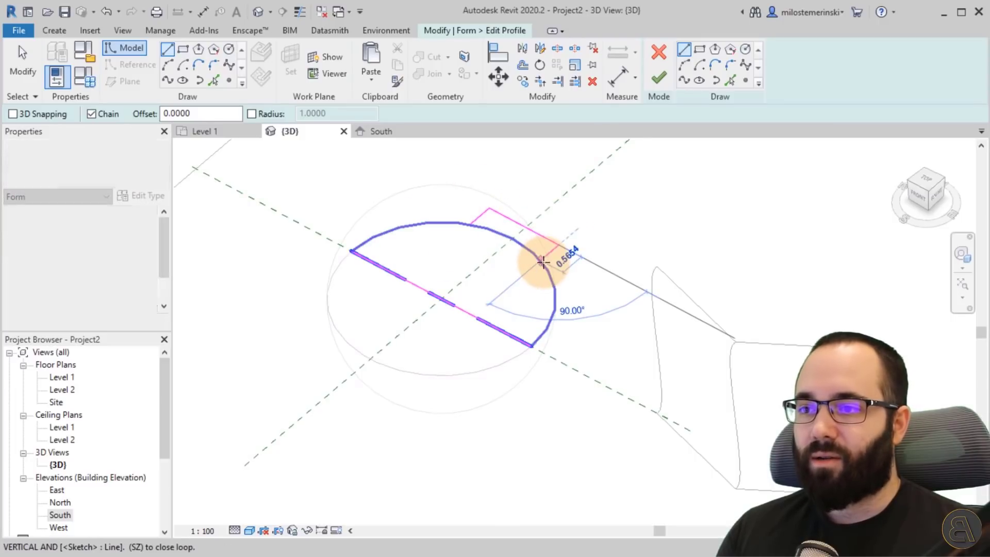
pyautogui.click(521, 268)
pyautogui.press('Escape')
pyautogui.press('Escape')
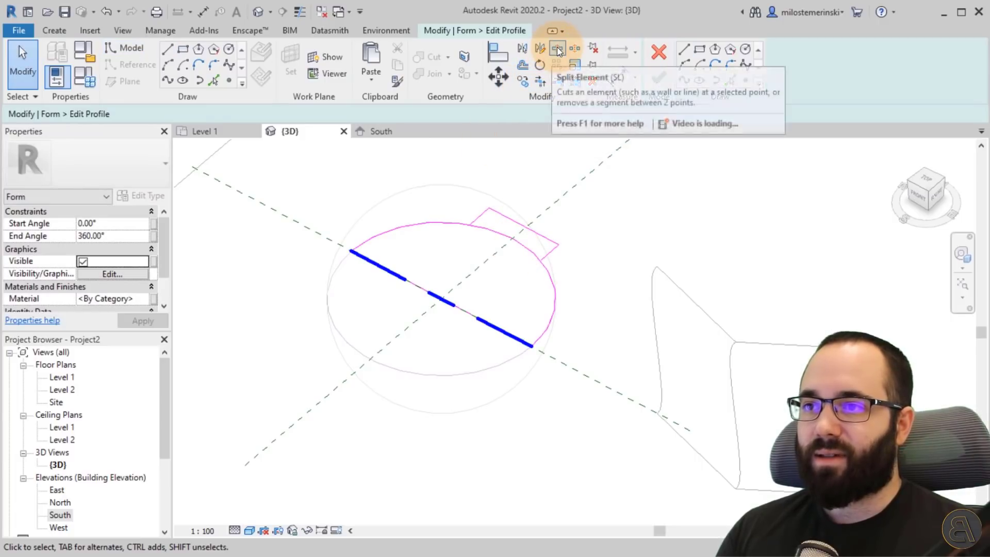
# Step: Split the arc at the notch, trim the lines to corners, and finish the ring-like profile
pyautogui.click(557, 50)
pyautogui.click(503, 234)
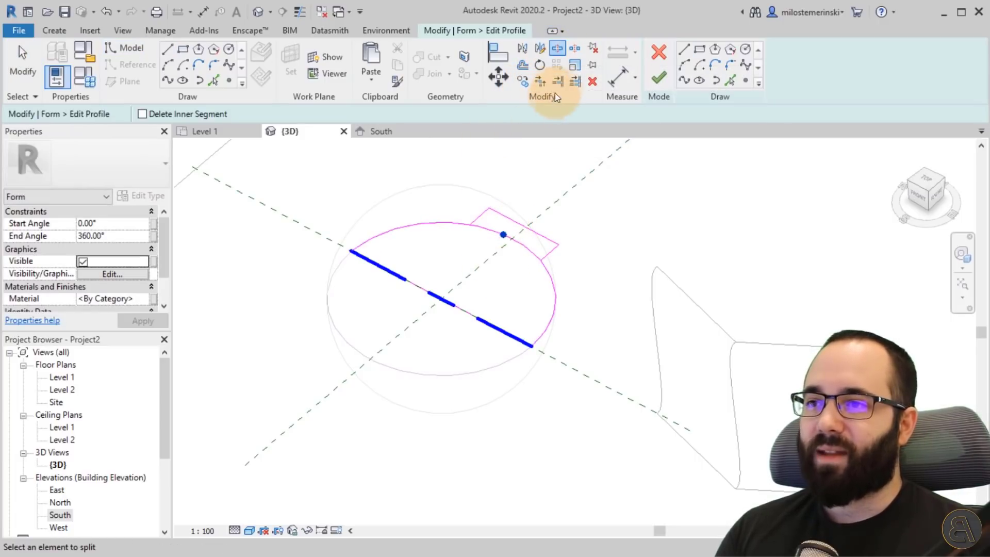
pyautogui.click(541, 83)
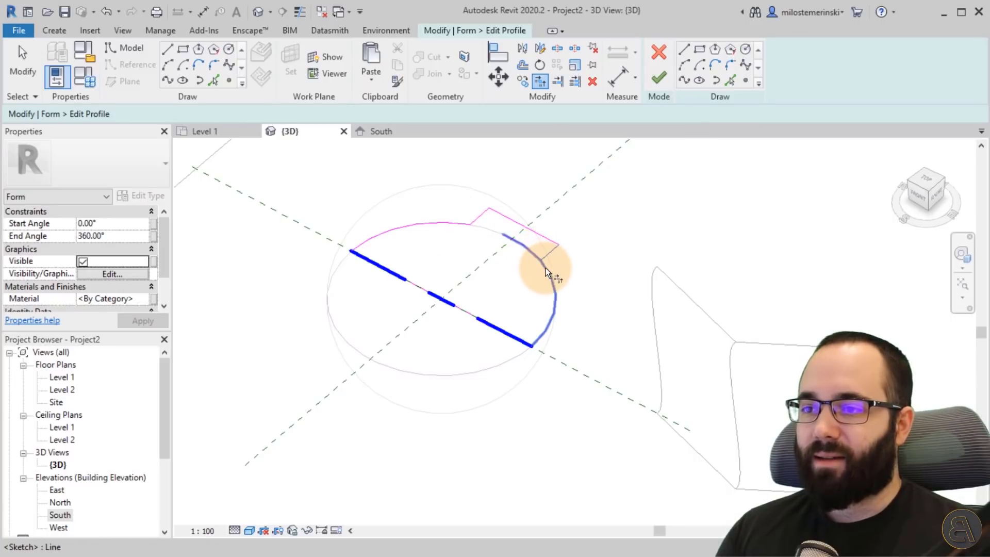
pyautogui.click(653, 80)
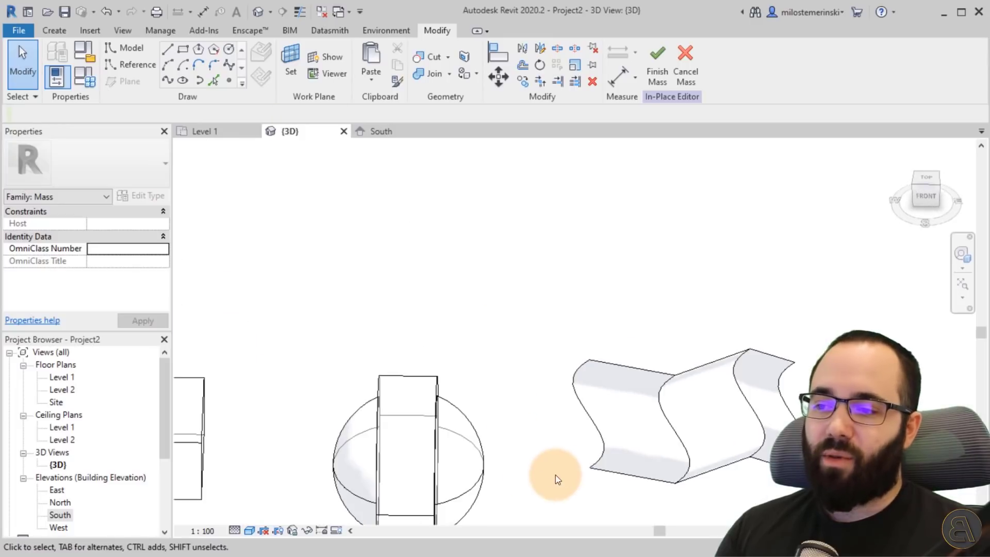
pyautogui.keyDown('shift'); pyautogui.moveTo(555, 475); pyautogui.dragTo(552, 327, button='middle'); pyautogui.keyUp('shift')
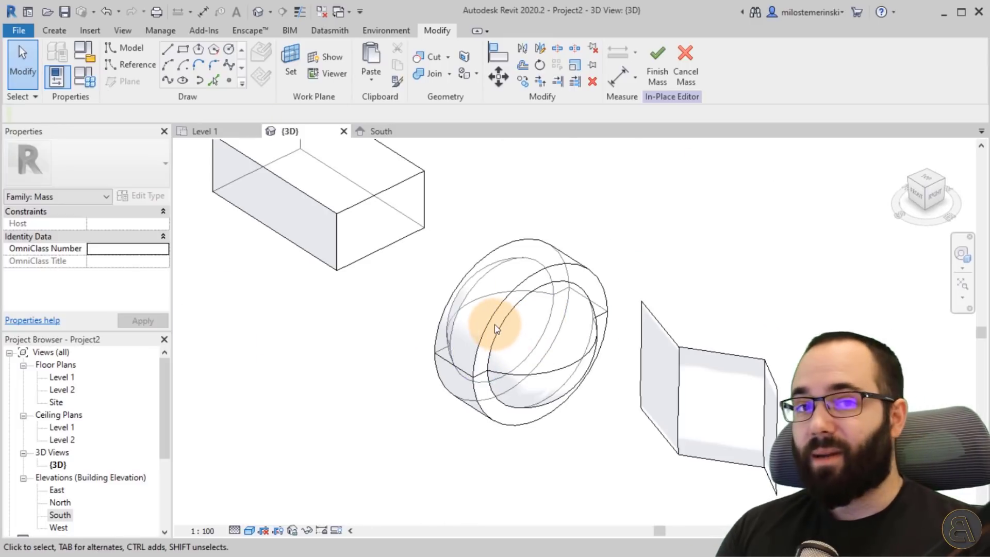
pyautogui.keyDown('shift'); pyautogui.moveTo(413, 322); pyautogui.dragTo(506, 397, button='middle'); pyautogui.keyUp('shift')
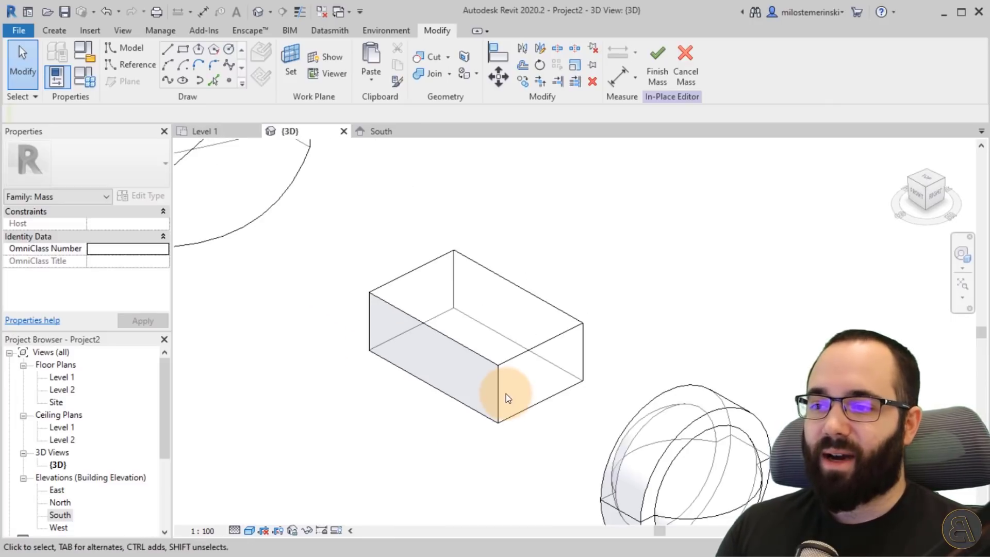
# Step: Select the whole box form and enter Edit Profile mode on it
pyautogui.press('Tab')
pyautogui.press('Tab')
pyautogui.click(463, 406)
pyautogui.moveTo(460, 434); pyautogui.dragTo(392, 361, button='middle')
pyautogui.click(660, 81)
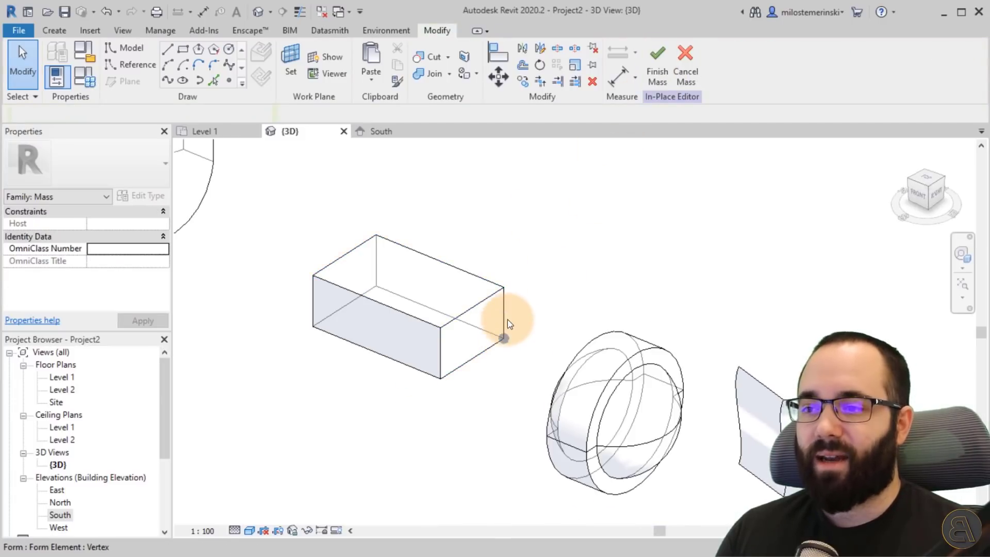
pyautogui.click(506, 314)
pyautogui.click(513, 379)
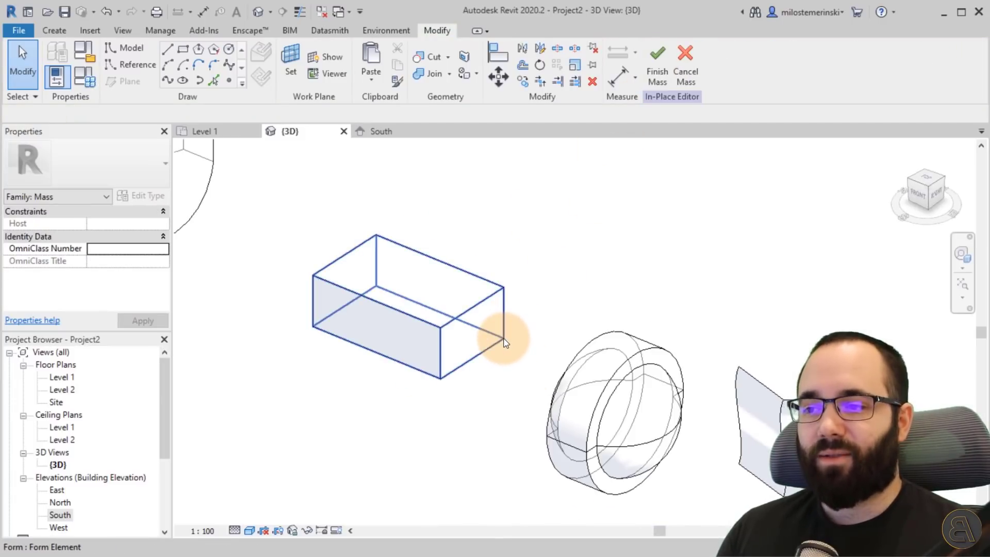
# Step: Push the box's bottom profile edge outward and finish that profile edit
pyautogui.click(309, 326)
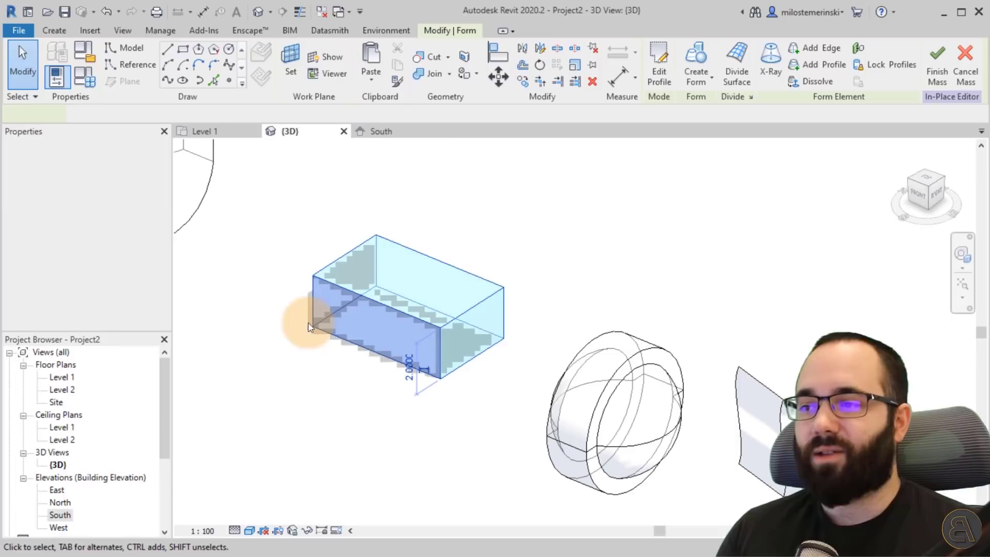
pyautogui.click(653, 92)
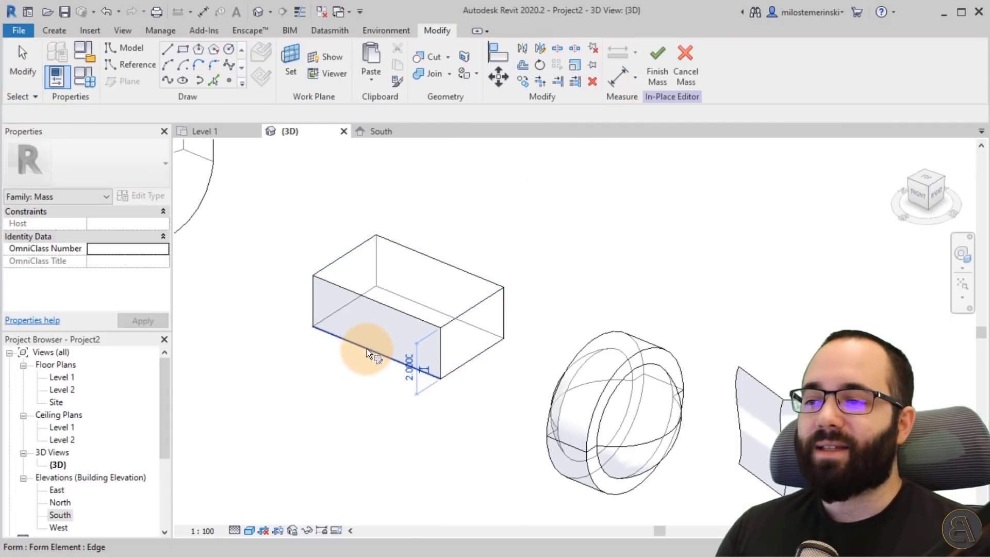
pyautogui.click(485, 354)
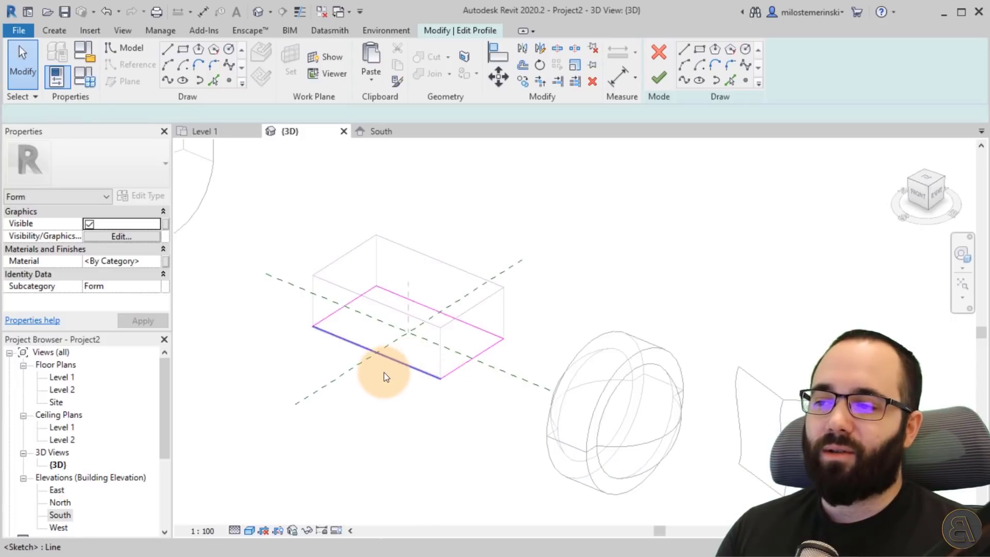
pyautogui.moveTo(408, 365); pyautogui.dragTo(399, 371)
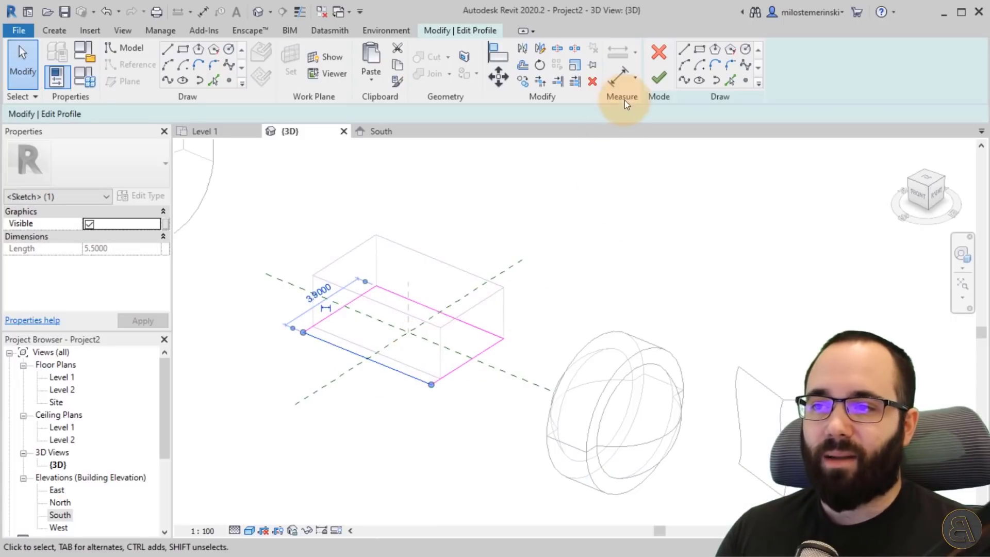
pyautogui.click(659, 78)
pyautogui.click(581, 270)
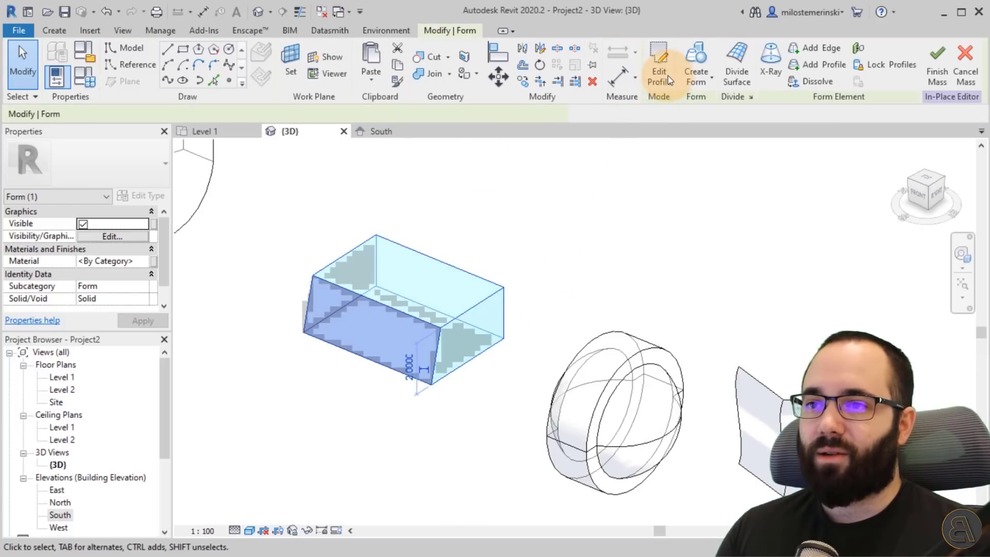
# Step: Widen the top profile to 6.2000, raise its shared corner, and finish the edit
pyautogui.click(667, 75)
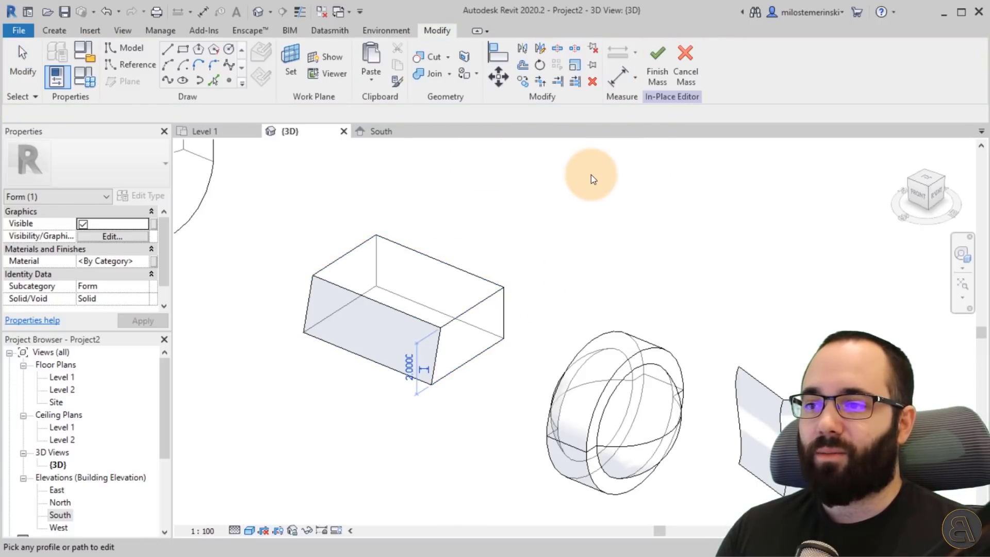
pyautogui.click(359, 250)
pyautogui.moveTo(344, 295); pyautogui.dragTo(319, 304)
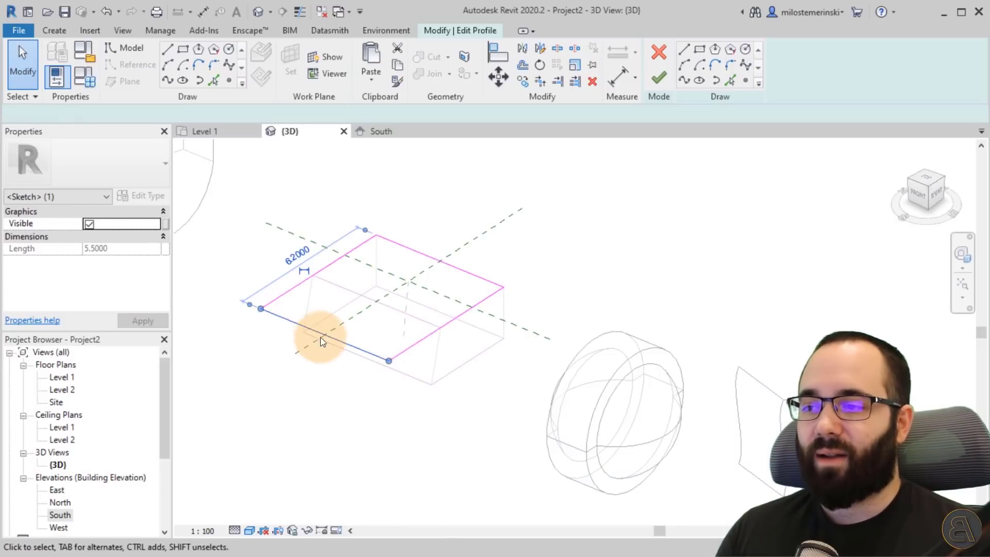
pyautogui.keyDown('ctrl'); pyautogui.click(392, 358); pyautogui.keyUp('ctrl')
pyautogui.moveTo(389, 360); pyautogui.dragTo(392, 341)
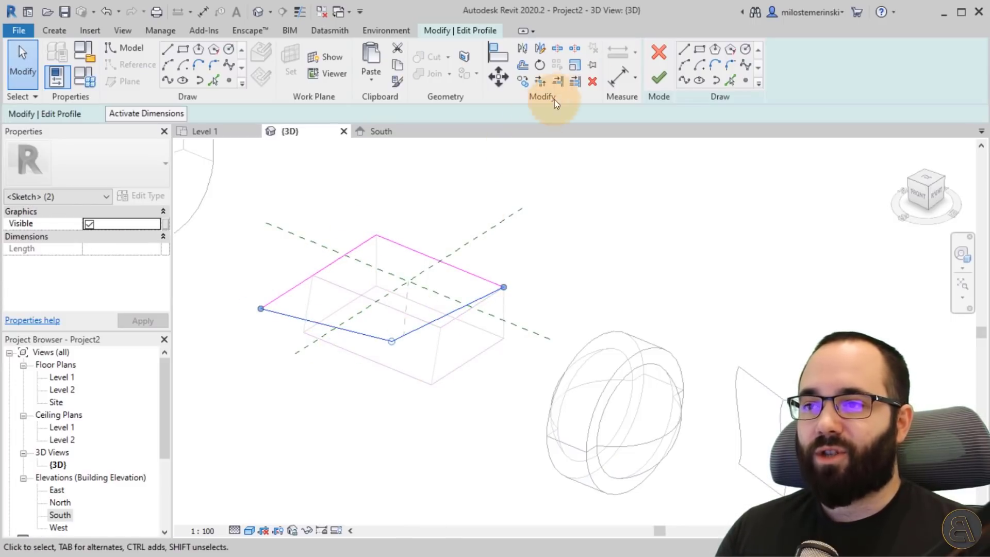
pyautogui.click(652, 80)
pyautogui.keyDown('shift'); pyautogui.moveTo(409, 449); pyautogui.dragTo(561, 440, button='middle'); pyautogui.keyUp('shift')
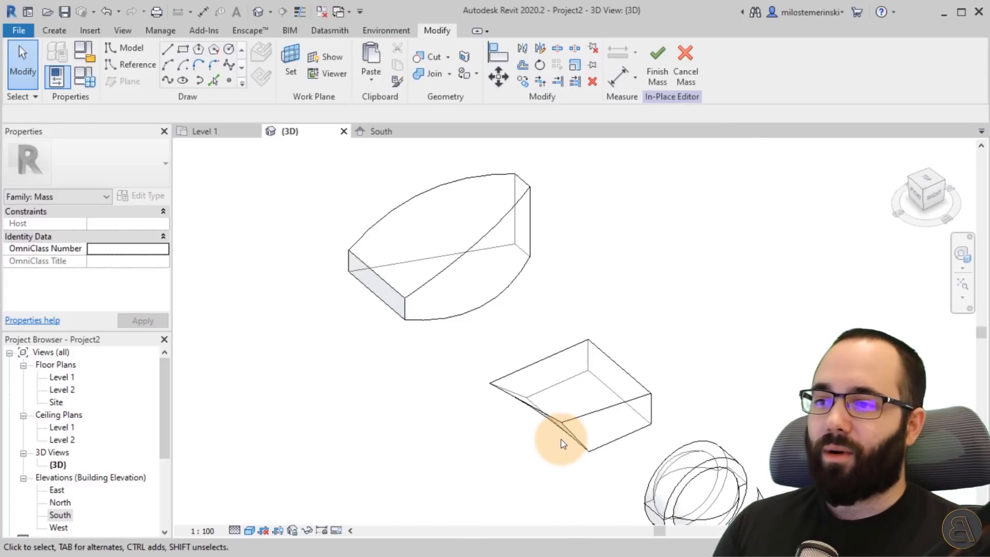
# Step: Select the curved quarter-round mass and switch on X-Ray to expose its edges and vertices
pyautogui.keyDown('shift'); pyautogui.moveTo(537, 394); pyautogui.dragTo(576, 391, button='middle'); pyautogui.keyUp('shift')
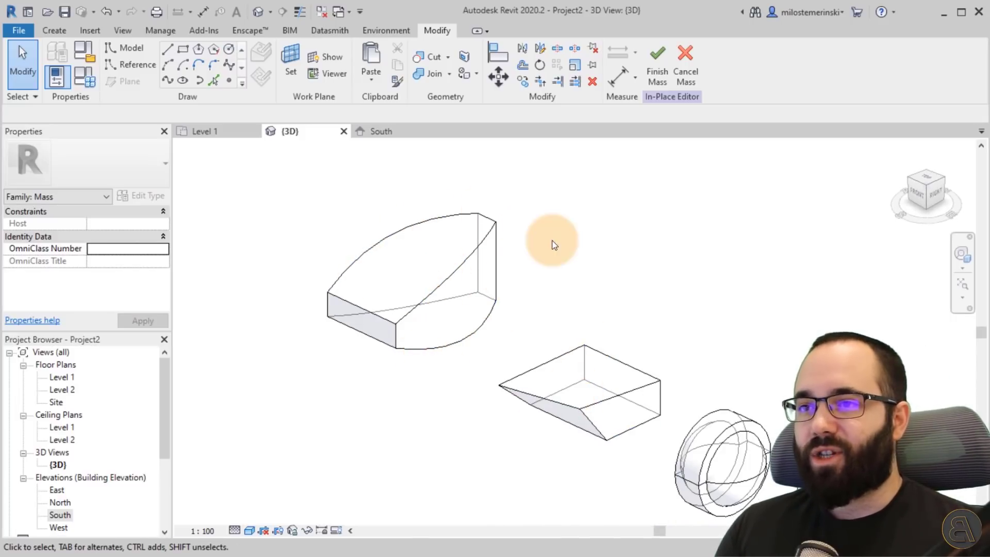
pyautogui.press('Tab')
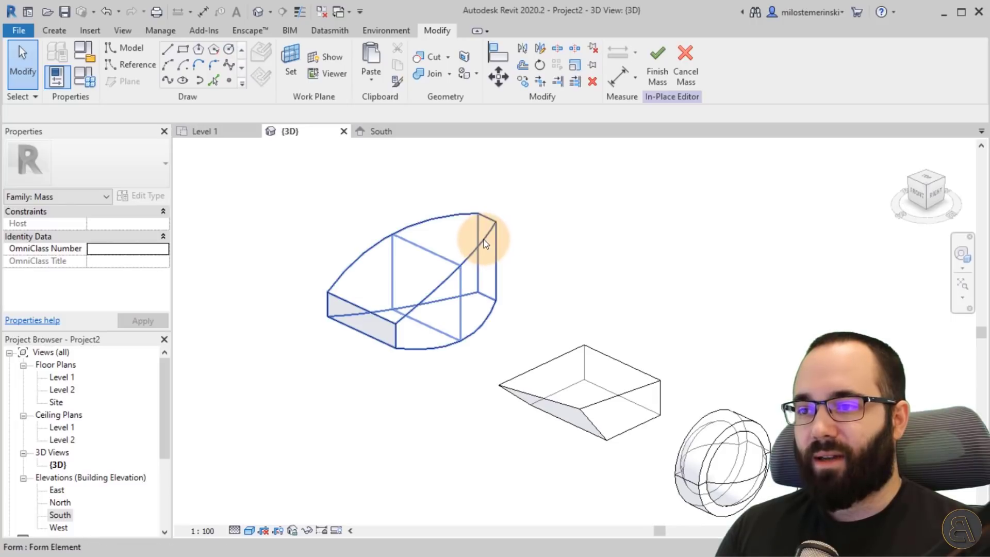
pyautogui.click(520, 260)
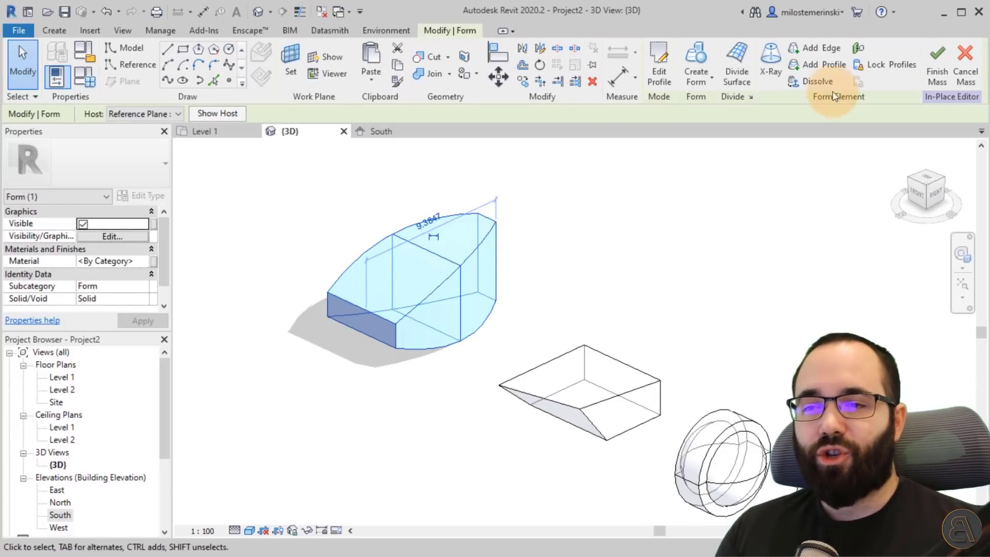
pyautogui.click(562, 302)
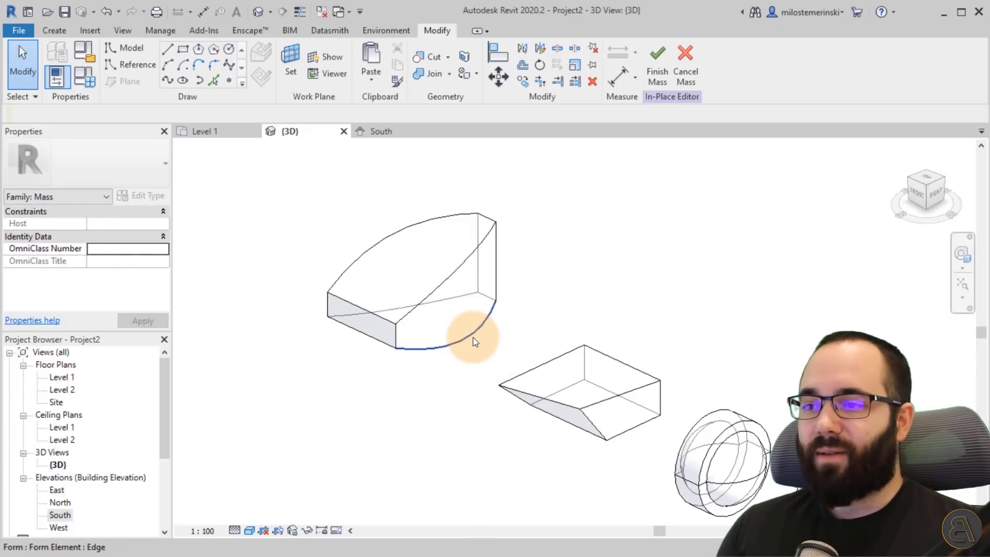
pyautogui.click(417, 265)
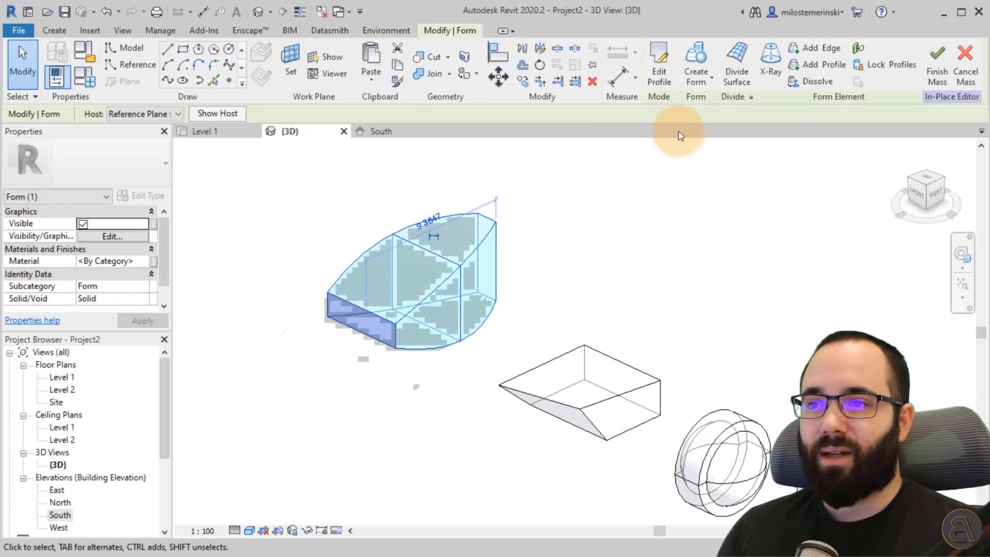
pyautogui.click(767, 67)
pyautogui.click(608, 243)
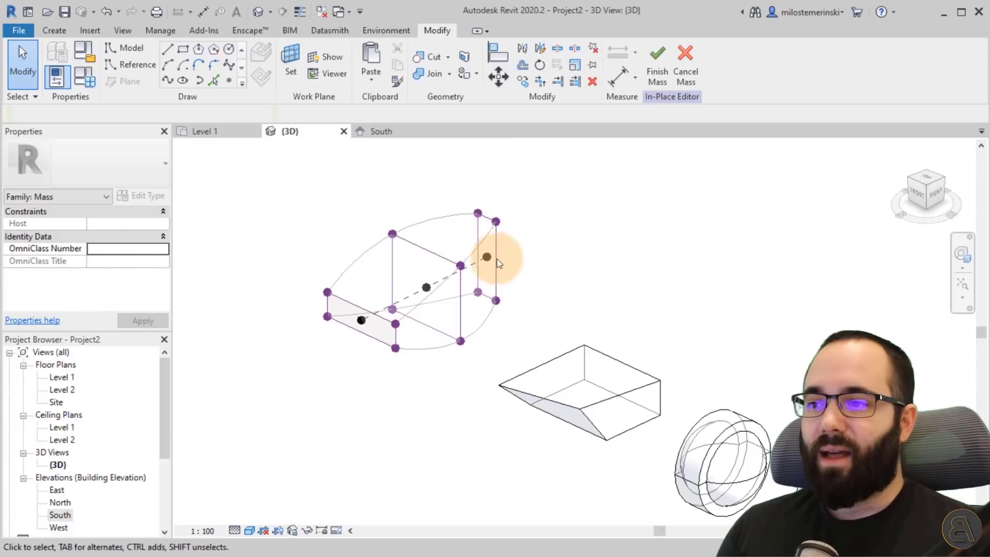
# Step: Pull one edge of the curved form down and drag a corner vertex up-left
pyautogui.click(457, 237)
pyautogui.moveTo(456, 237); pyautogui.dragTo(453, 265)
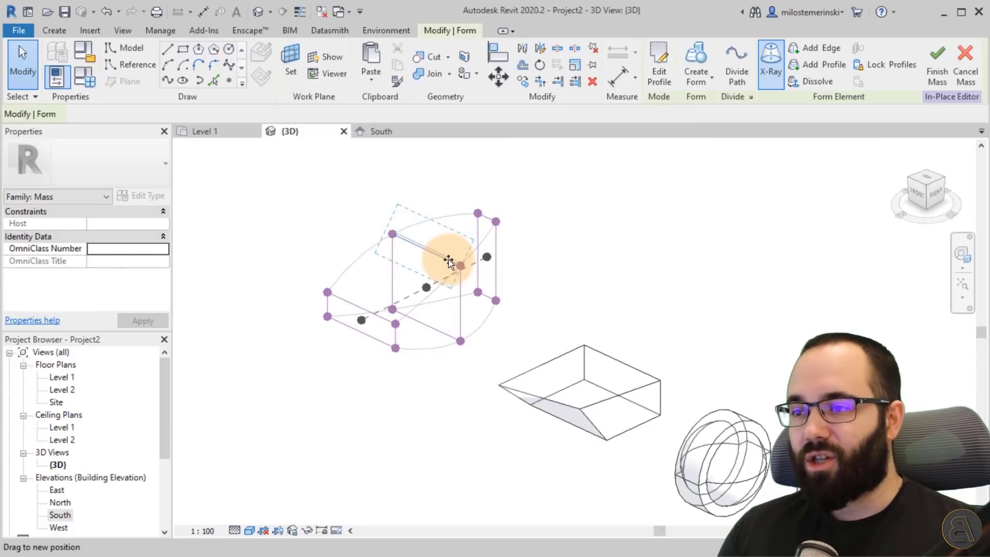
pyautogui.scroll(2, 392, 242)
pyautogui.click(397, 235)
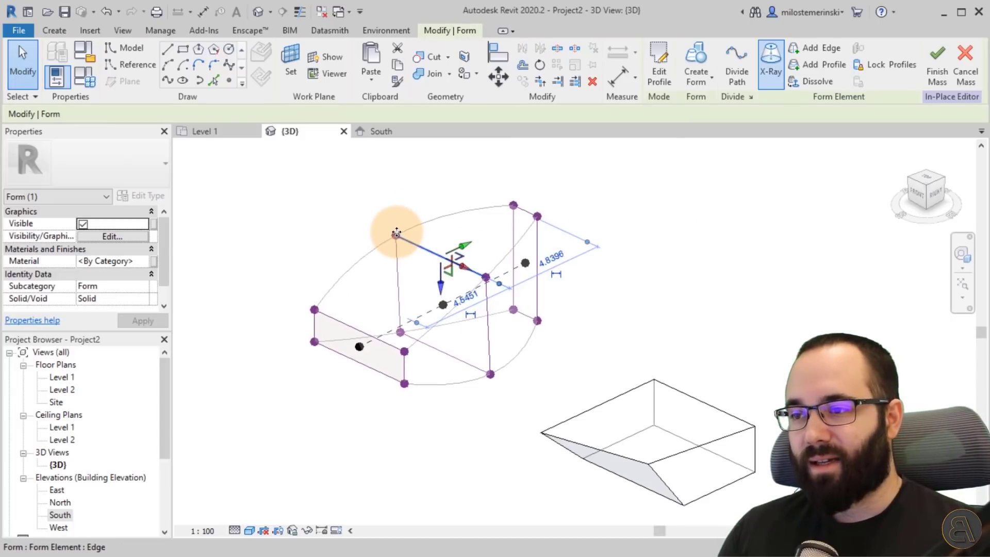
pyautogui.click(395, 235)
pyautogui.moveTo(396, 235); pyautogui.dragTo(382, 296)
pyautogui.scroll(3, 369, 254)
# Step: Orbit to another side, then turn X-Ray off to see the scooped solid
pyautogui.click(451, 219)
pyautogui.keyDown('shift'); pyautogui.moveTo(451, 218); pyautogui.dragTo(443, 280, button='middle'); pyautogui.keyUp('shift')
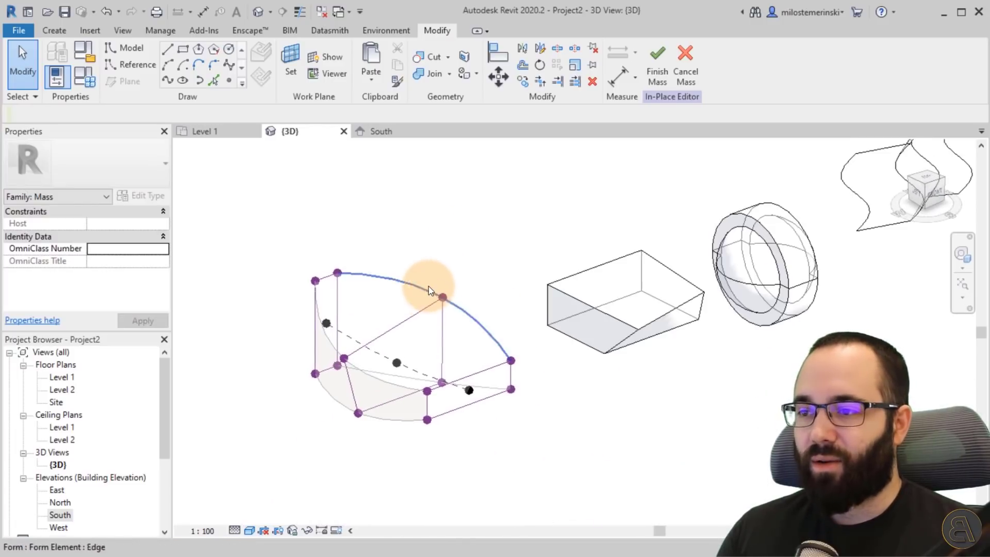
pyautogui.click(385, 283)
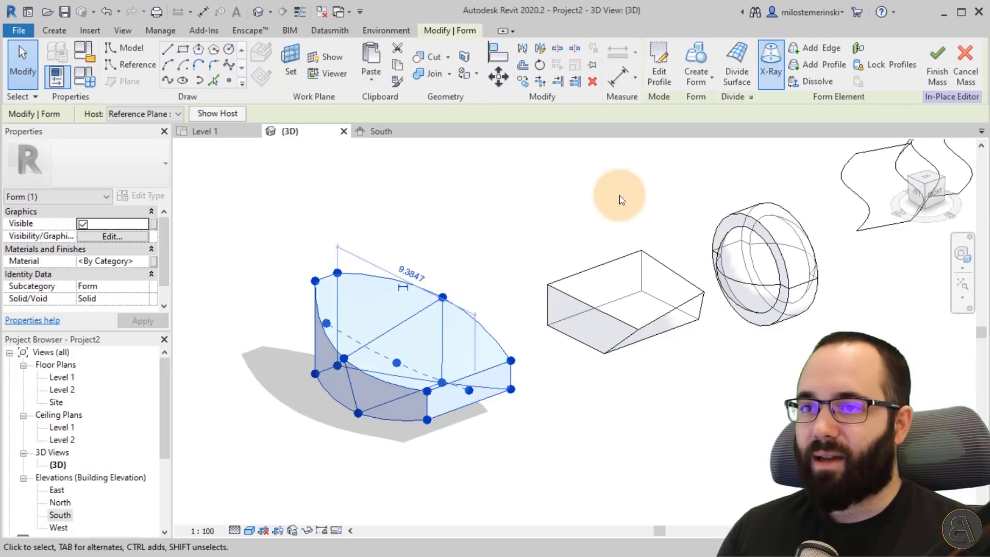
pyautogui.click(768, 75)
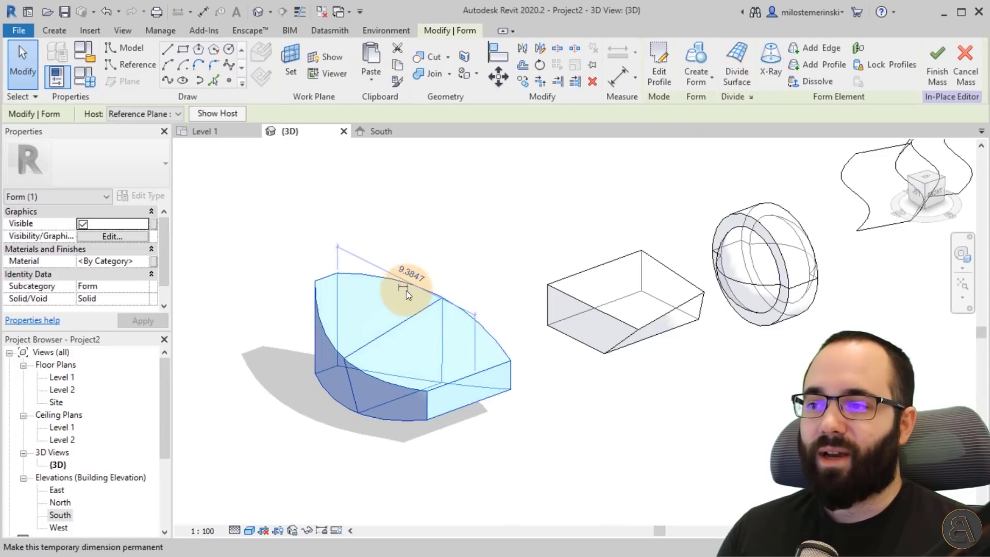
pyautogui.click(772, 74)
pyautogui.click(500, 248)
pyautogui.scroll(-2, 498, 255)
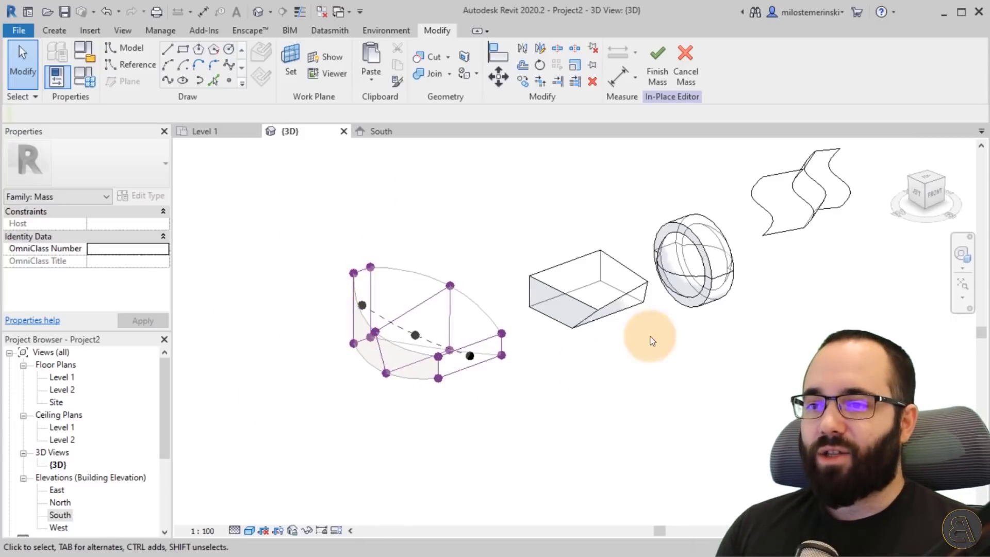
pyautogui.click(698, 318)
pyautogui.moveTo(698, 318); pyautogui.dragTo(599, 206, button='middle')
pyautogui.click(772, 76)
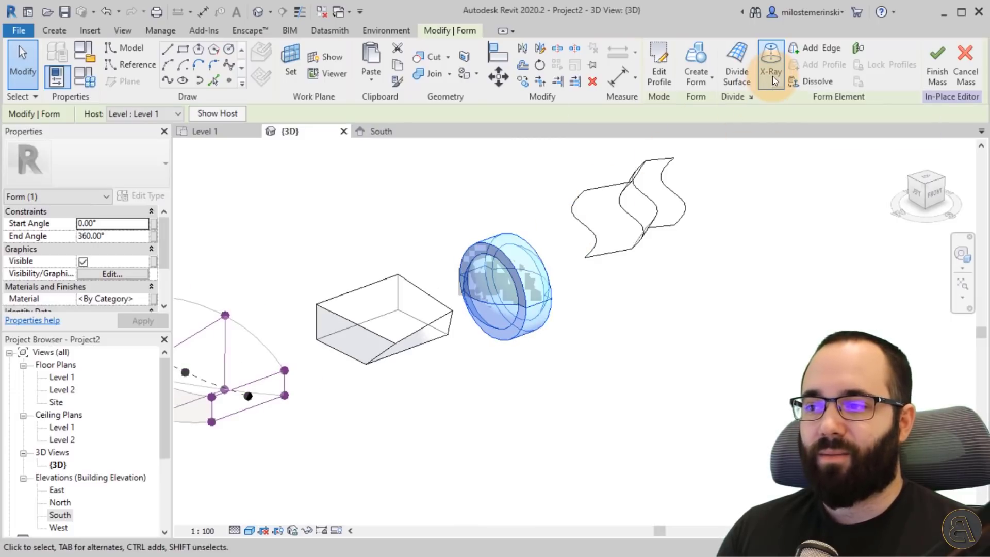
pyautogui.moveTo(382, 396); pyautogui.dragTo(308, 303, button='middle')
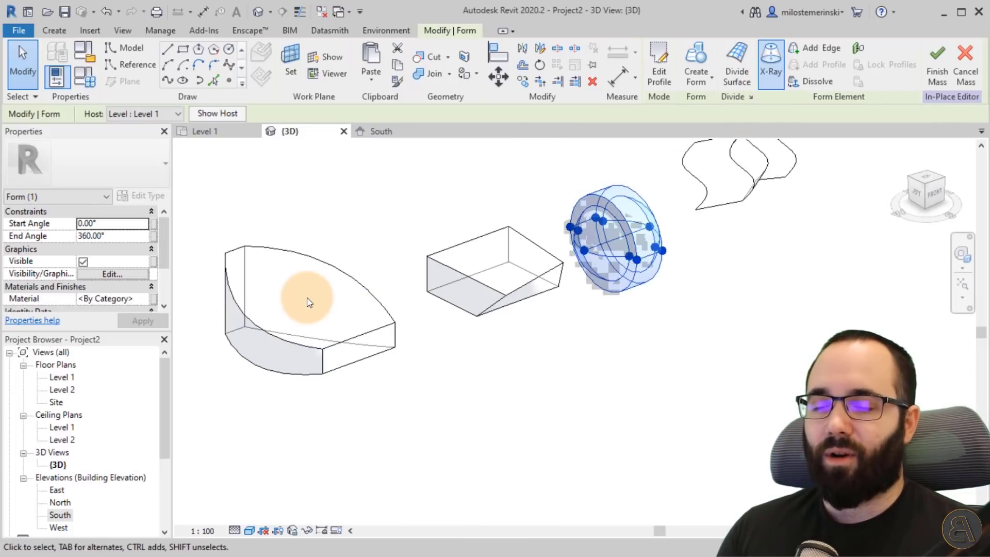
pyautogui.click(771, 72)
pyautogui.click(432, 213)
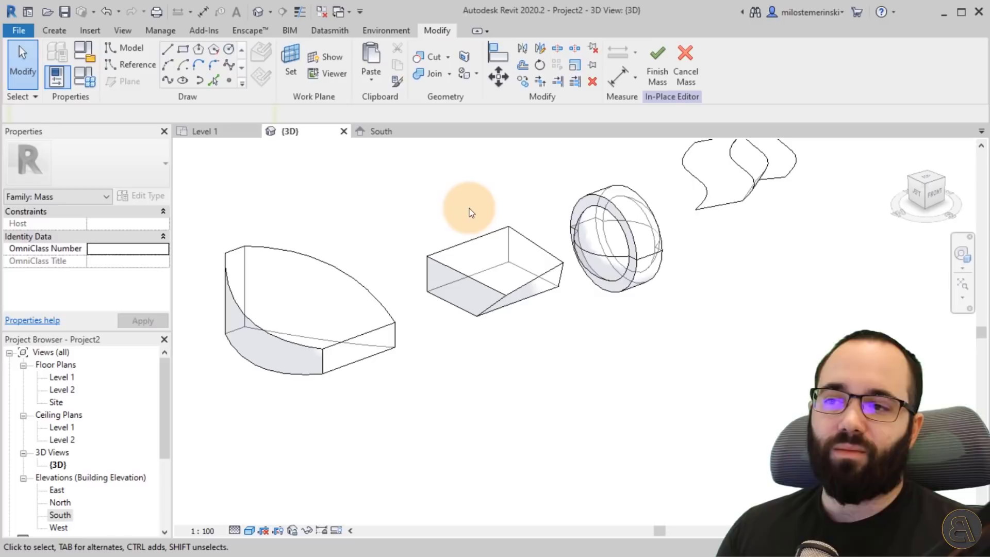
pyautogui.moveTo(426, 215)
pyautogui.keyDown('shift'); pyautogui.mouseDown(button='middle')
pyautogui.moveTo(442, 221)
pyautogui.moveTo(408, 254)
pyautogui.moveTo(422, 312)
pyautogui.moveTo(360, 314)
pyautogui.moveTo(280, 354)
pyautogui.moveTo(378, 245)
pyautogui.mouseUp(button='middle'); pyautogui.keyUp('shift')
pyautogui.moveTo(342, 218); pyautogui.dragTo(483, 411)
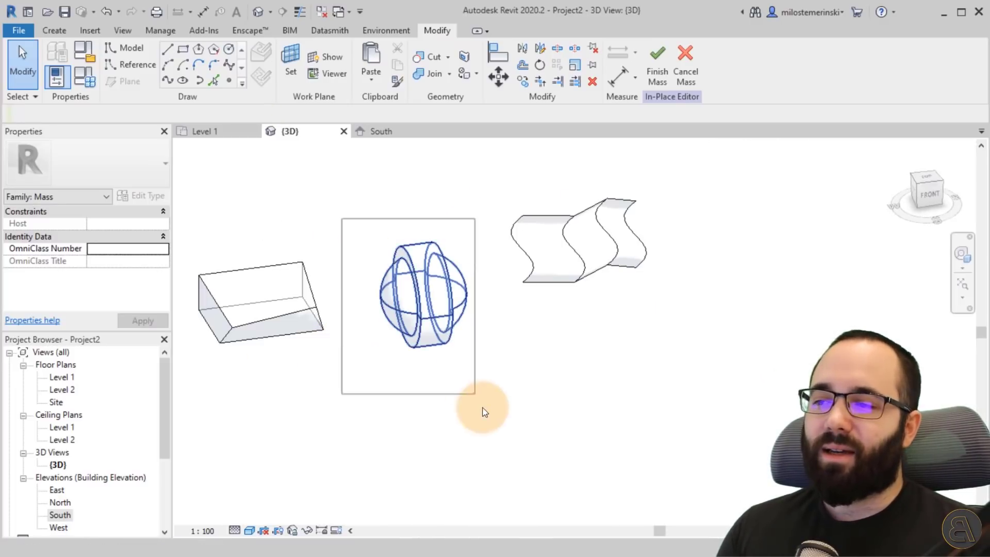
pyautogui.click(360, 294)
pyautogui.keyDown('shift'); pyautogui.moveTo(336, 311); pyautogui.dragTo(456, 377, button='middle'); pyautogui.keyUp('shift')
pyautogui.scroll(-2, 443, 370)
pyautogui.moveTo(515, 489); pyautogui.dragTo(541, 489, button='middle')
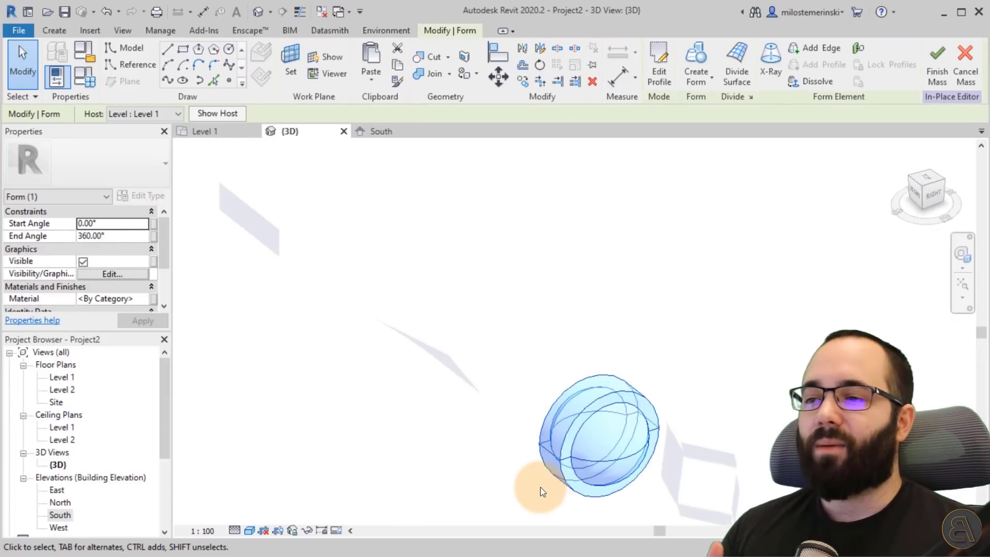
pyautogui.scroll(1, 526, 469)
pyautogui.scroll(1, 545, 405)
pyautogui.moveTo(541, 414); pyautogui.dragTo(464, 393, button='middle')
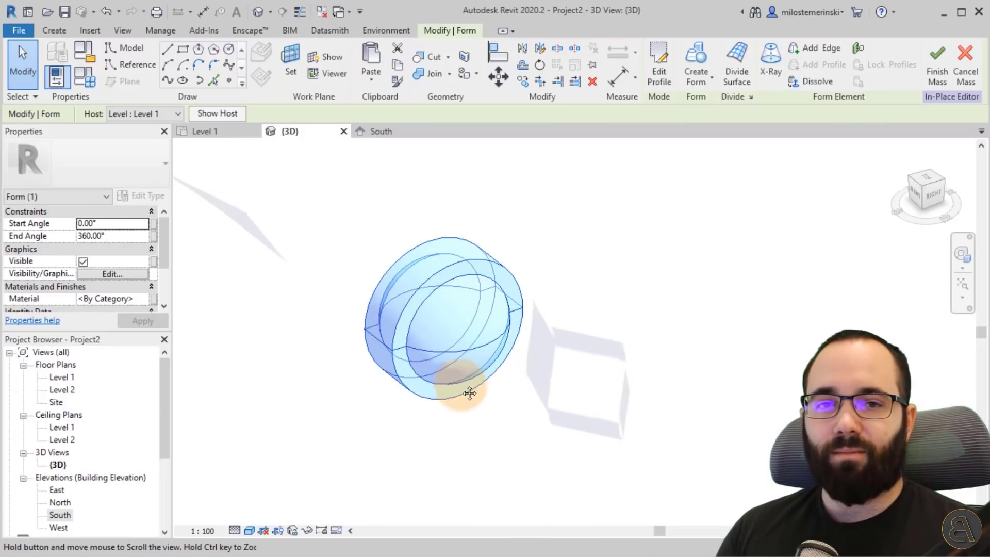
pyautogui.scroll(1, 416, 342)
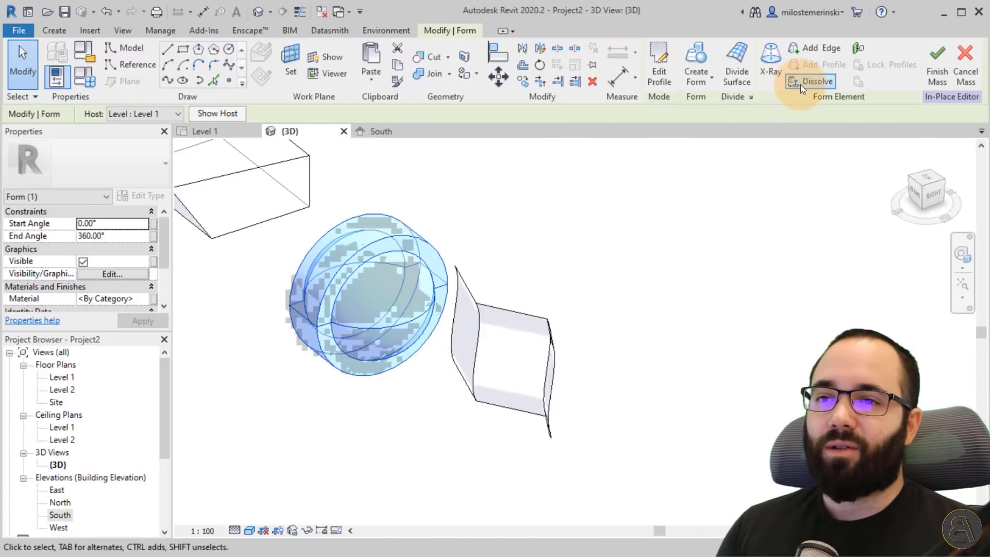
# Step: Dissolve the torus, dismiss the overlapping lines warning, and check its profile chain and reference point
pyautogui.click(801, 85)
pyautogui.click(543, 329)
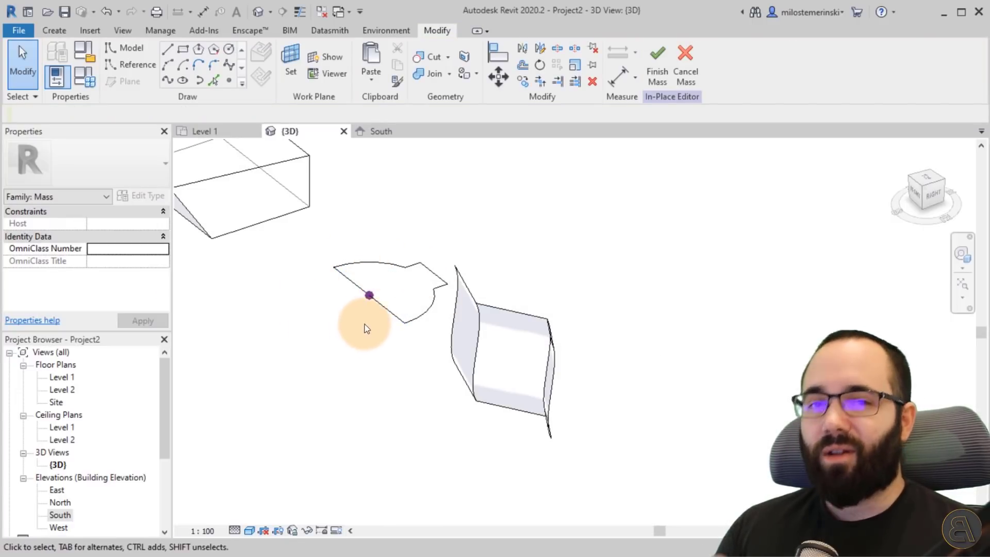
pyautogui.click(369, 283)
pyautogui.press('Tab')
pyautogui.click(374, 275)
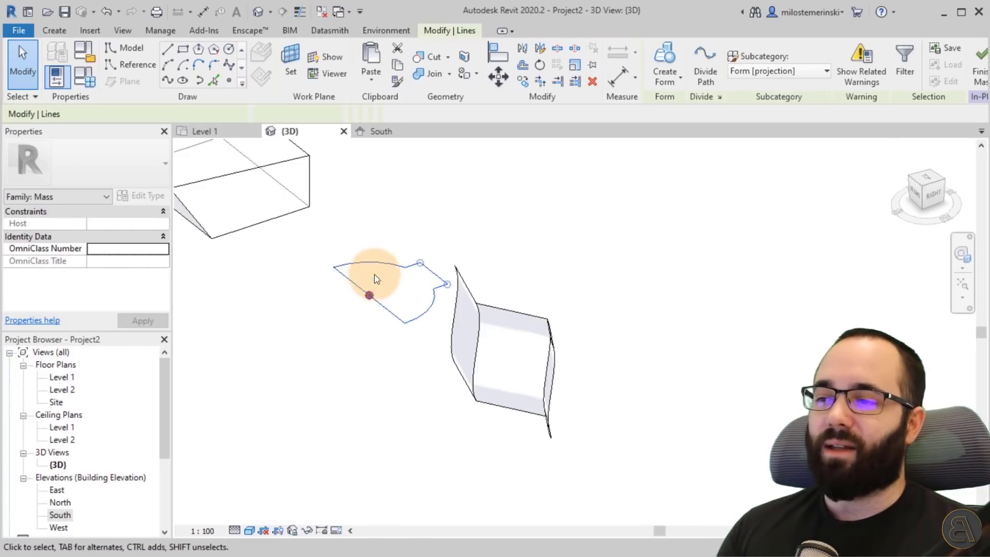
pyautogui.click(360, 299)
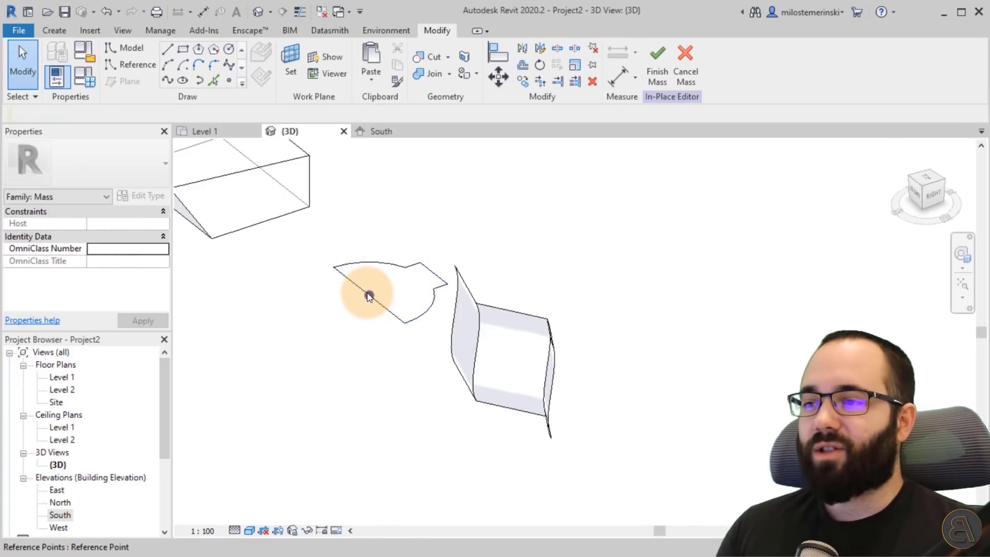
pyautogui.click(370, 296)
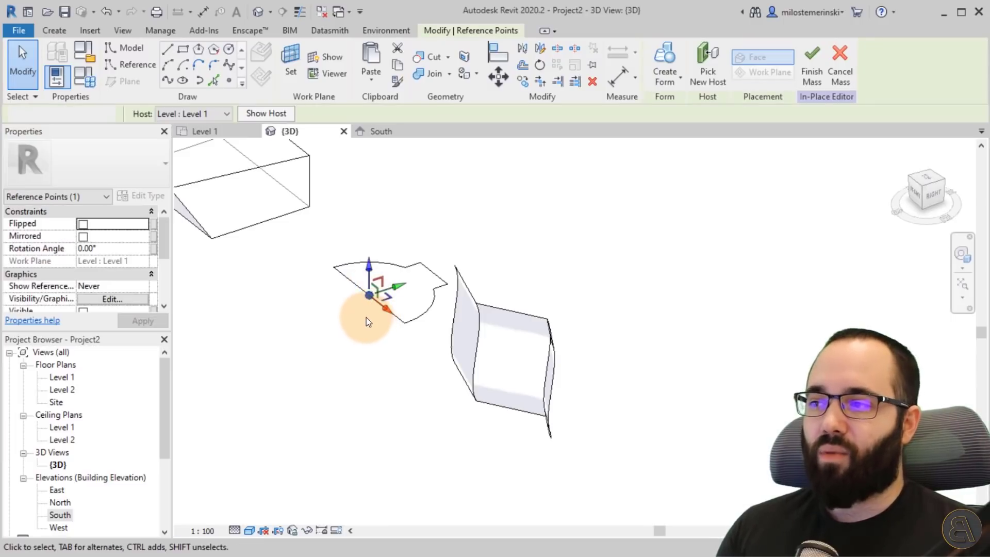
pyautogui.click(367, 318)
# Step: Dissolve the curved mass into its three rectangular profiles and view them all
pyautogui.moveTo(451, 379); pyautogui.dragTo(372, 293, button='middle')
pyautogui.click(550, 328)
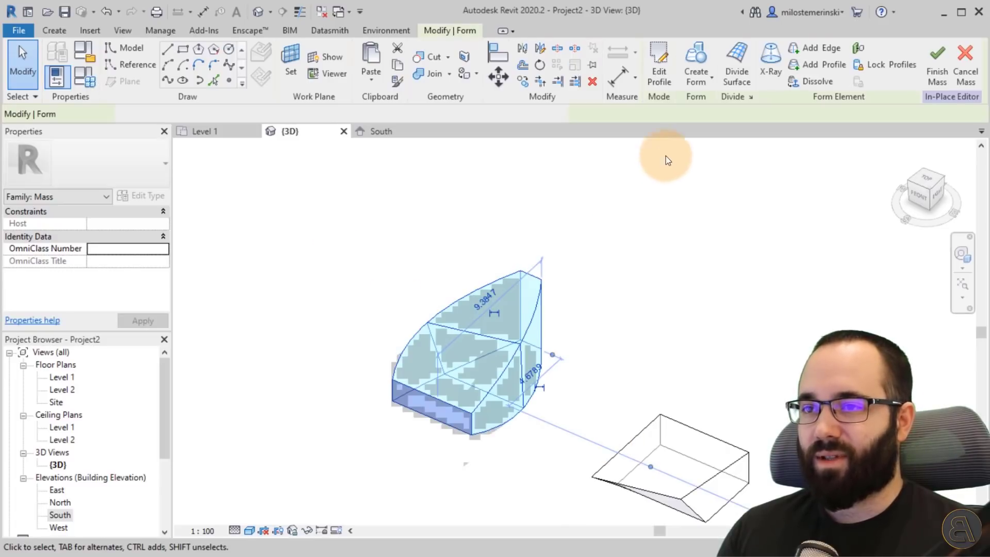
pyautogui.click(803, 82)
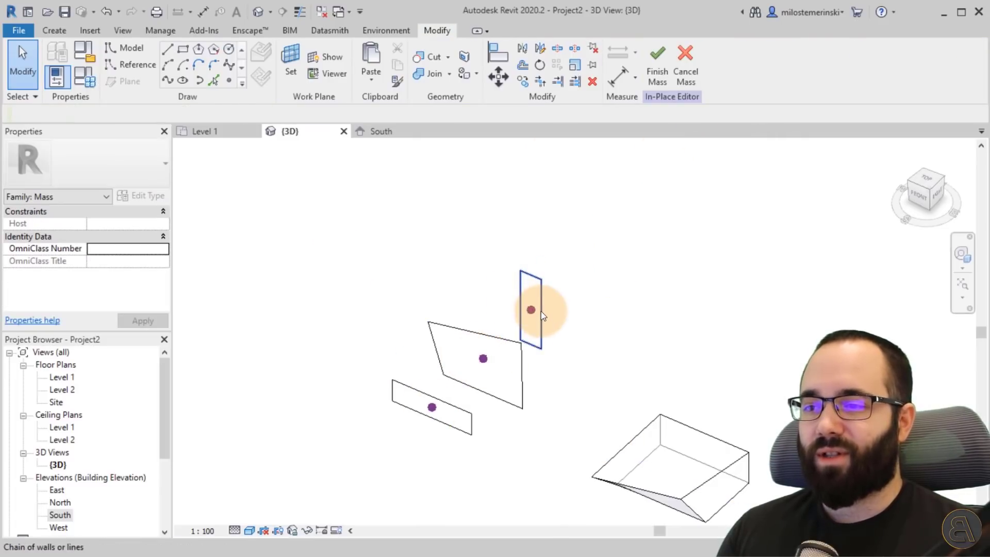
pyautogui.keyDown('shift'); pyautogui.moveTo(632, 371); pyautogui.dragTo(407, 334, button='middle'); pyautogui.keyUp('shift')
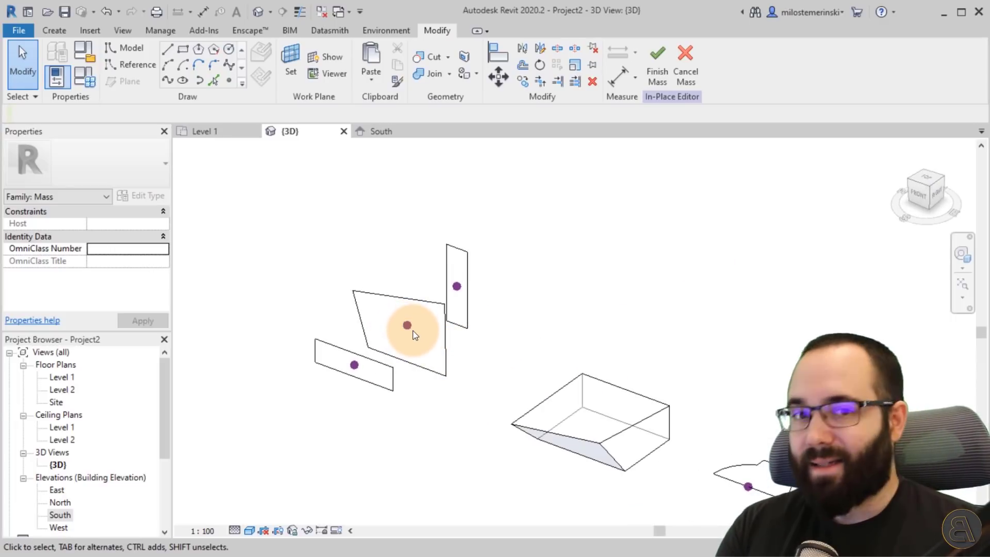
pyautogui.keyDown('shift'); pyautogui.moveTo(380, 433); pyautogui.dragTo(334, 338, button='middle'); pyautogui.keyUp('shift')
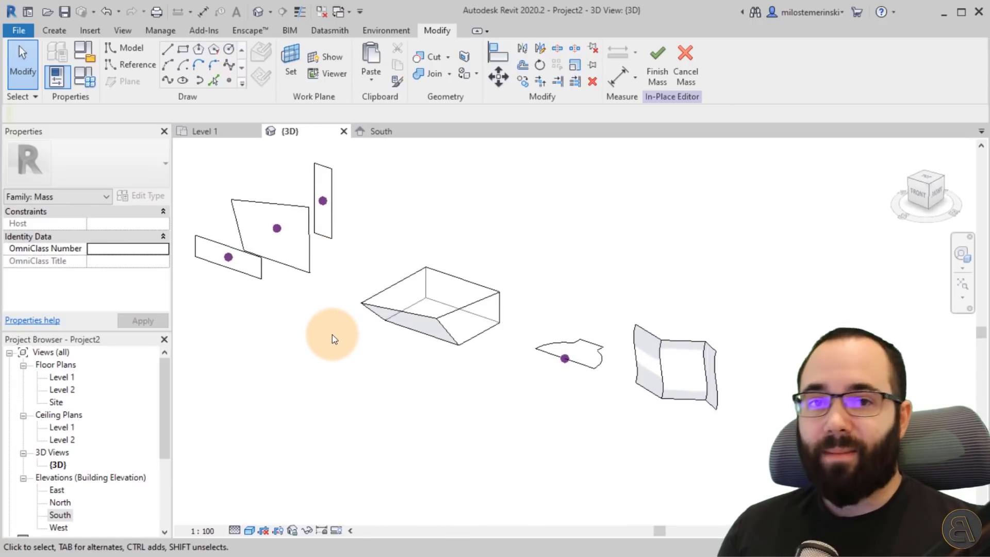